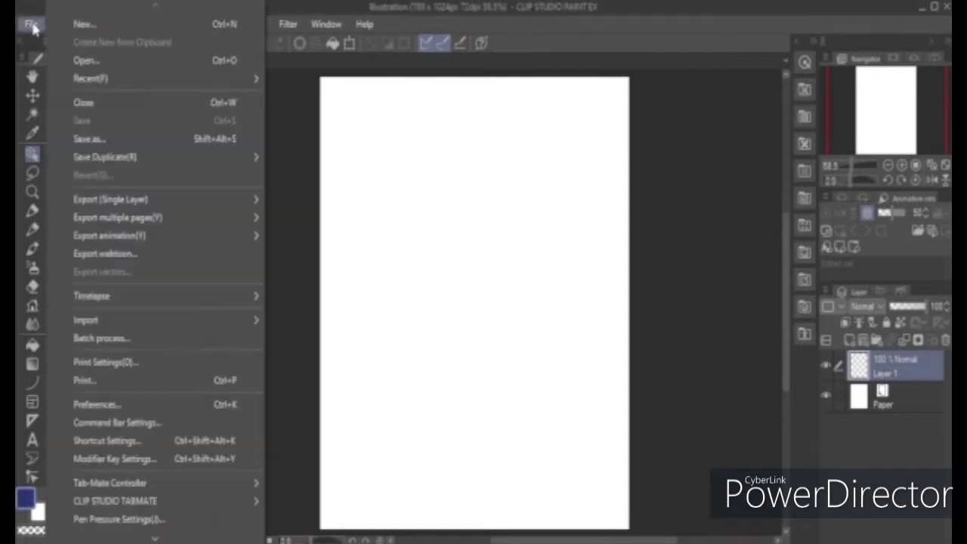
- Import the reference photo as a new layer above Layer 1 and scale it down to fit inside the canvas
mouse_move(135, 321)
left_click(306, 83)
left_click(173, 133)
left_click(368, 334)
scroll(433, 309, "down", 4)
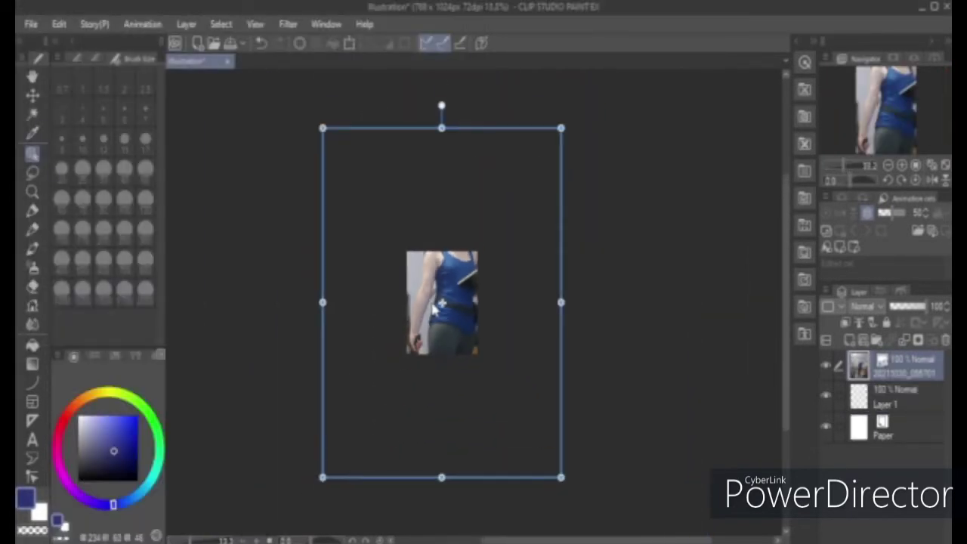
left_click_drag(561, 126, 460, 288)
- Rasterize the imported photo layer
right_click(912, 358)
left_click(834, 389)
scroll(522, 323, "up", 4)
left_click(943, 164)
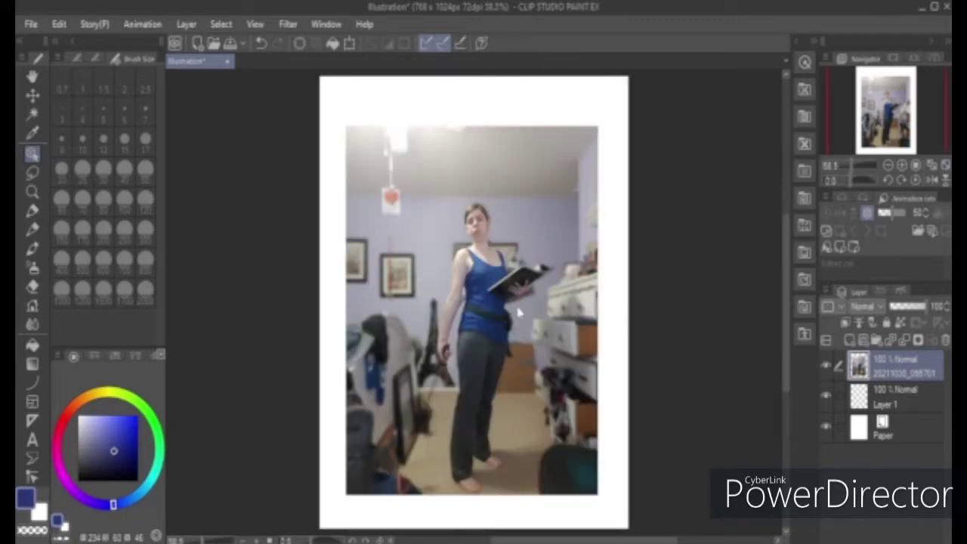
- Enlarge the photo with a transform to span the canvas width and align its upper edge with the canvas
right_click(539, 353)
left_click(589, 298)
left_click_drag(598, 125, 642, 72)
left_click_drag(346, 495, 325, 526)
left_click_drag(491, 398, 483, 375)
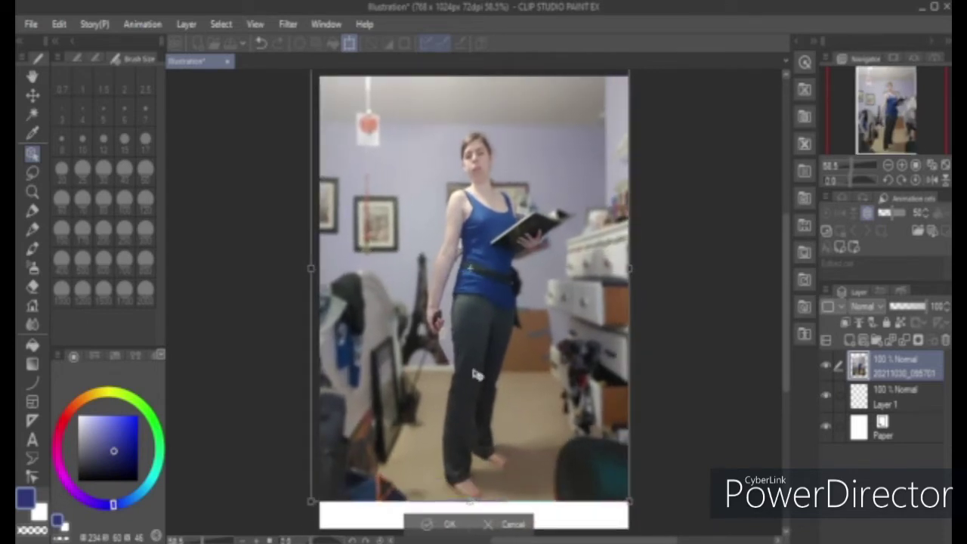
left_click(438, 525)
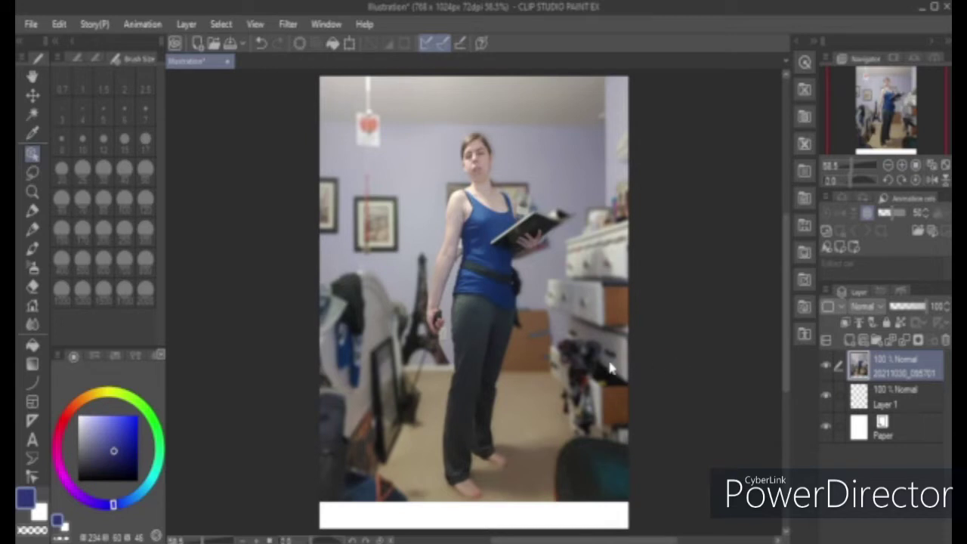
- Move Layer 1 above the photo layer and set the Mapping pen's brush size to 12
left_click_drag(894, 400, 893, 359)
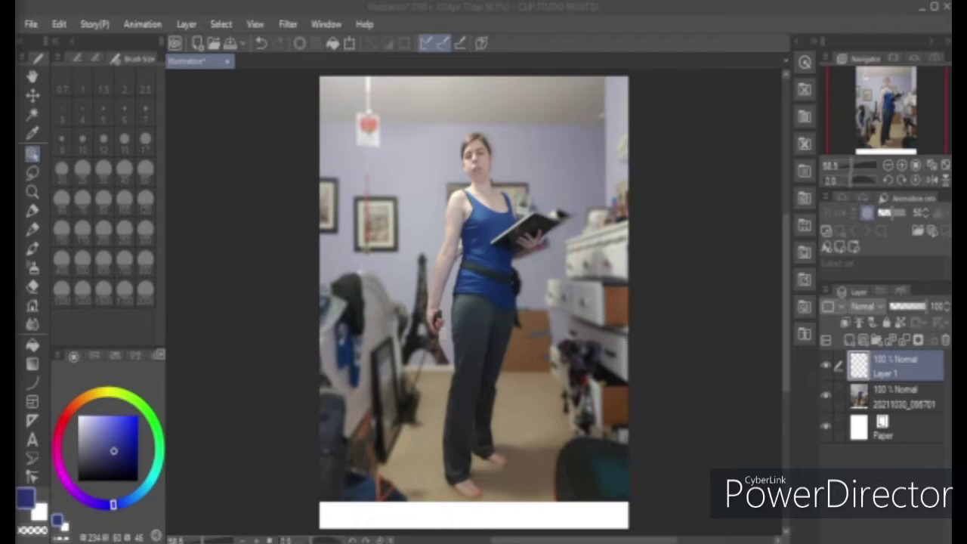
key("p")
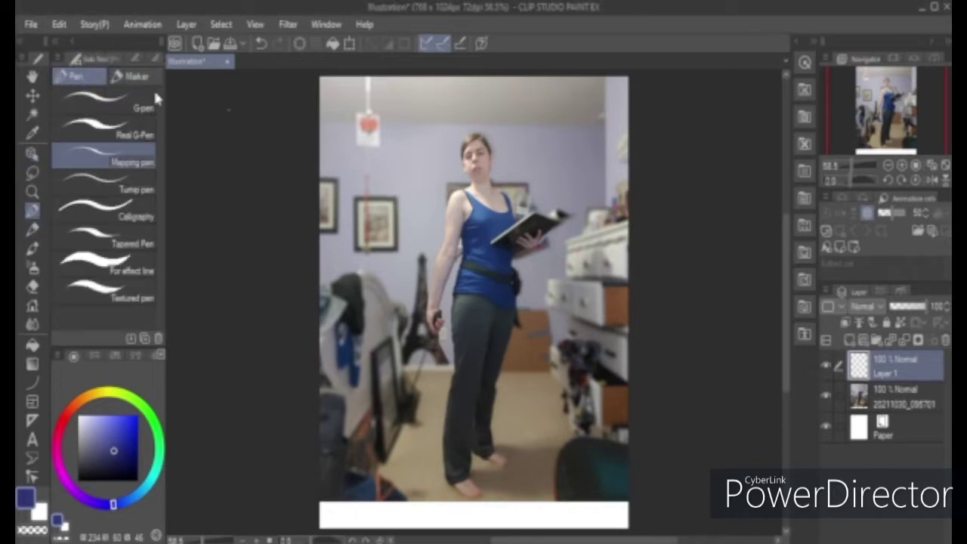
left_click(156, 58)
left_click(62, 142)
key("ctrl+z")
left_click(104, 142)
- Trace the head's outline with face guidelines, nose and mouth marks, and add long pointed ears on both sides
scroll(499, 147, "up", 5)
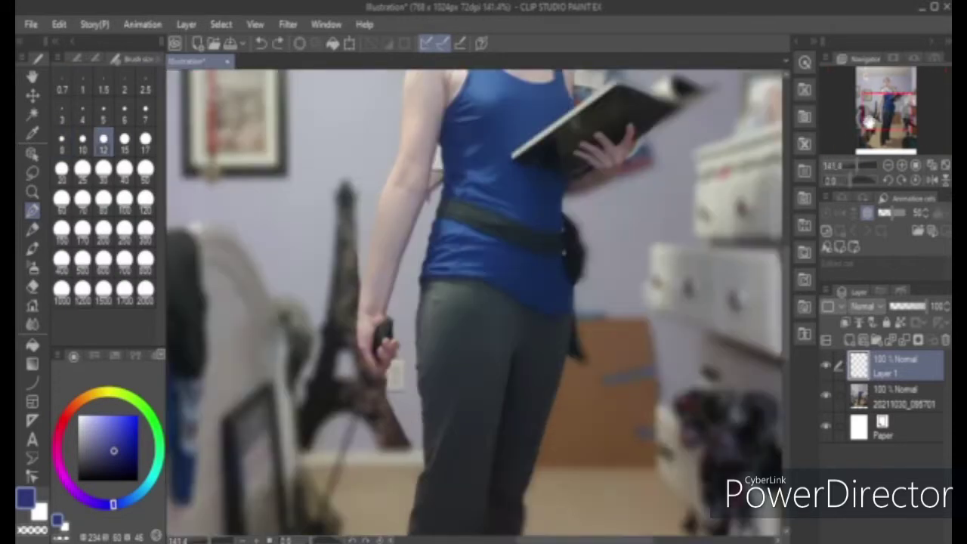
left_click_drag(410, 181, 440, 215)
mouse_move(475, 164)
left_mouse_down()
mouse_move(454, 221)
mouse_move(435, 215)
left_mouse_up()
left_click_drag(430, 123, 451, 217)
left_click_drag(410, 161, 470, 150)
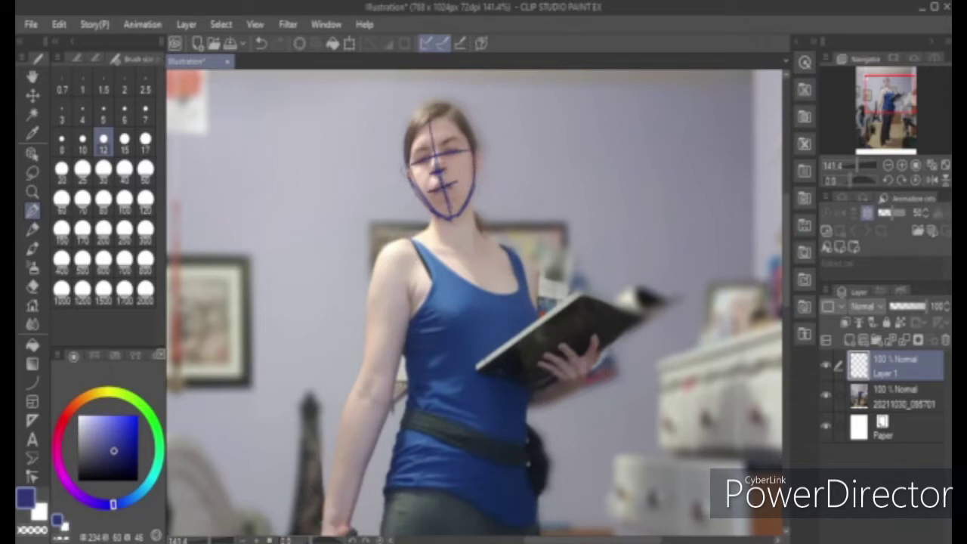
mouse_move(408, 153)
left_mouse_down()
mouse_move(425, 107)
mouse_move(461, 119)
mouse_move(472, 142)
left_mouse_up()
mouse_move(405, 161)
left_mouse_down()
mouse_move(387, 147)
mouse_move(399, 180)
left_mouse_up()
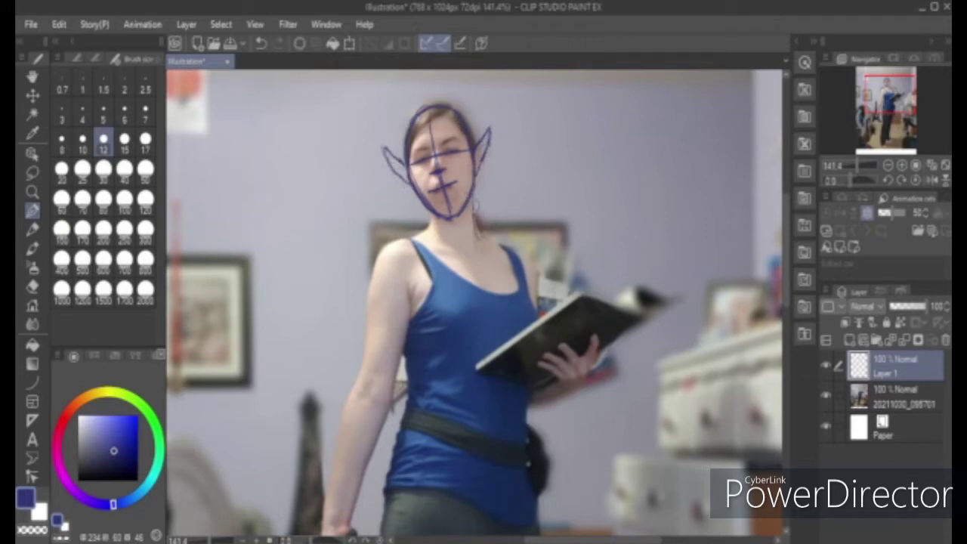
- Trace the neck, both shoulders and the upper arms, ending the lowered arm's sleeve in a point at the elbow
mouse_move(427, 228)
left_mouse_down()
mouse_move(388, 246)
mouse_move(373, 271)
mouse_move(364, 375)
left_mouse_up()
mouse_move(408, 284)
left_mouse_down()
mouse_move(408, 324)
mouse_move(367, 402)
left_mouse_up()
left_click_drag(364, 359, 367, 403)
mouse_move(475, 228)
left_mouse_down()
mouse_move(516, 256)
mouse_move(541, 303)
left_mouse_up()
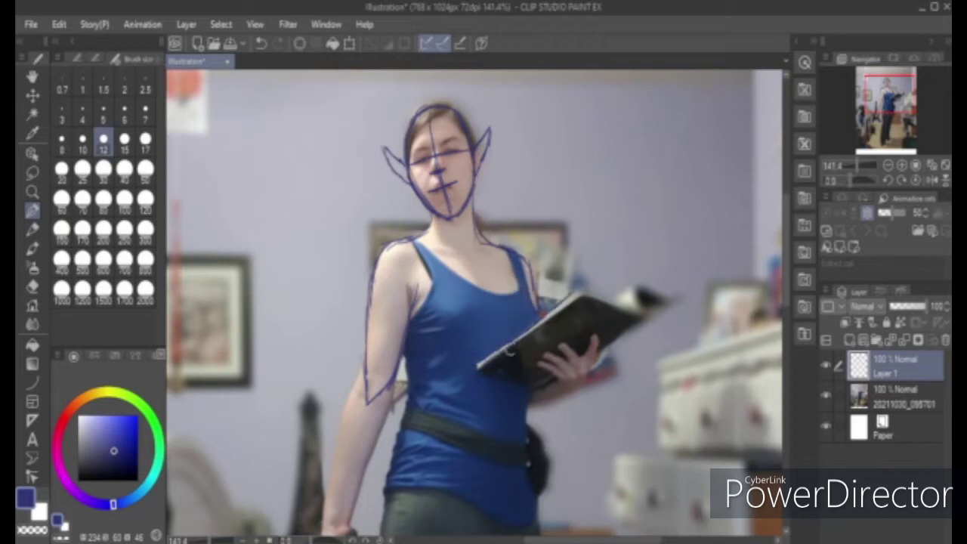
- Trace the open book together with the hand and forearm supporting it
mouse_move(609, 306)
left_mouse_down()
mouse_move(637, 289)
mouse_move(640, 299)
mouse_move(671, 297)
mouse_move(660, 305)
mouse_move(614, 300)
left_mouse_up()
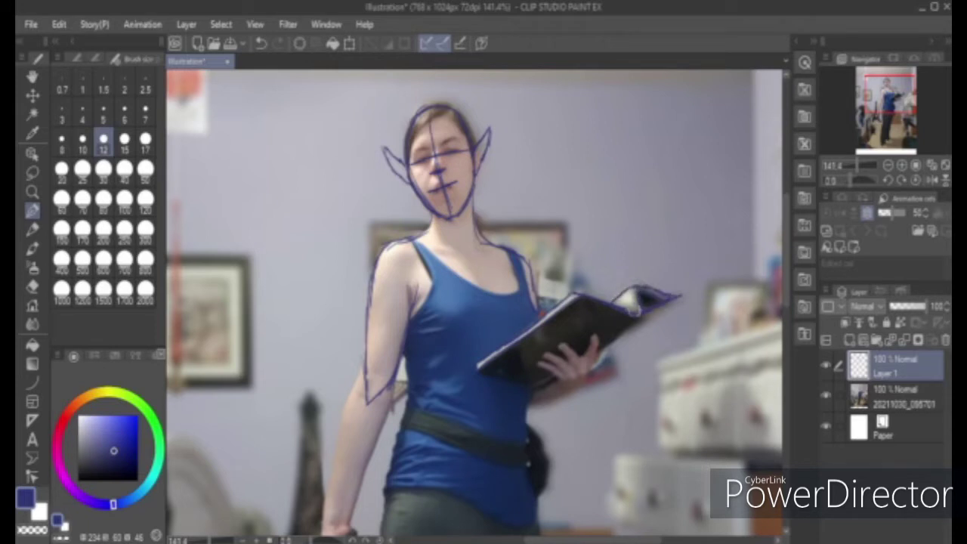
mouse_move(478, 369)
left_mouse_down()
mouse_move(546, 384)
mouse_move(570, 342)
mouse_move(559, 374)
left_mouse_up()
mouse_move(598, 337)
left_mouse_down()
mouse_move(583, 376)
mouse_move(549, 399)
mouse_move(530, 391)
left_mouse_up()
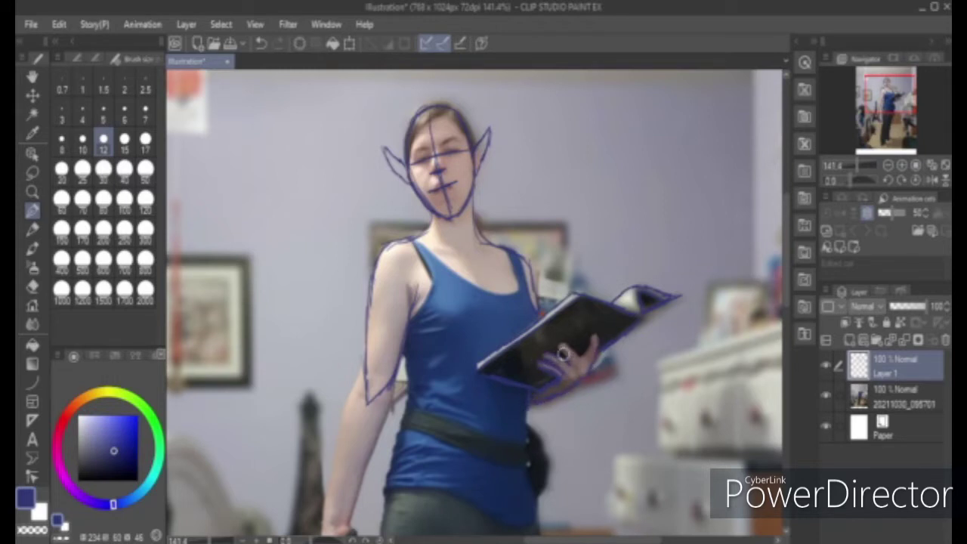
scroll(588, 344, "up", 4)
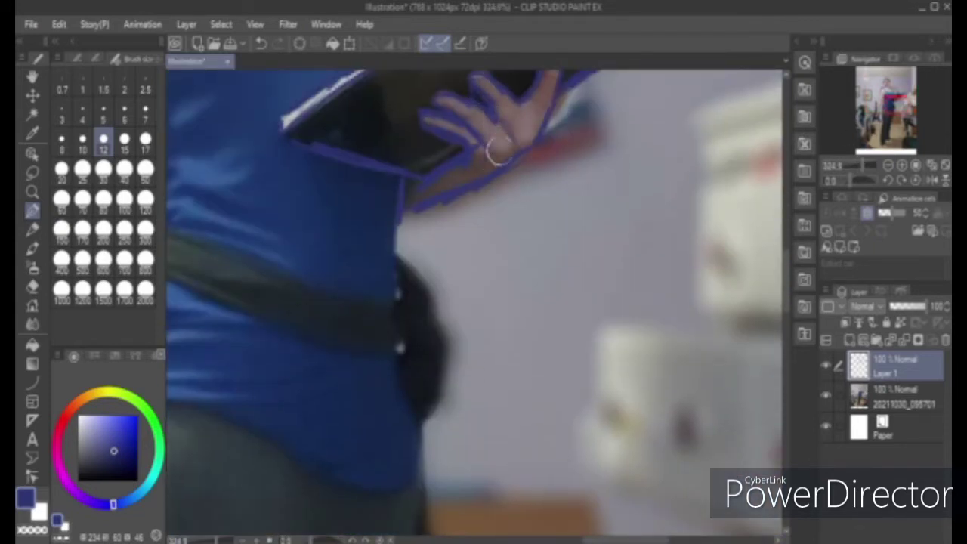
scroll(478, 151, "down", 4)
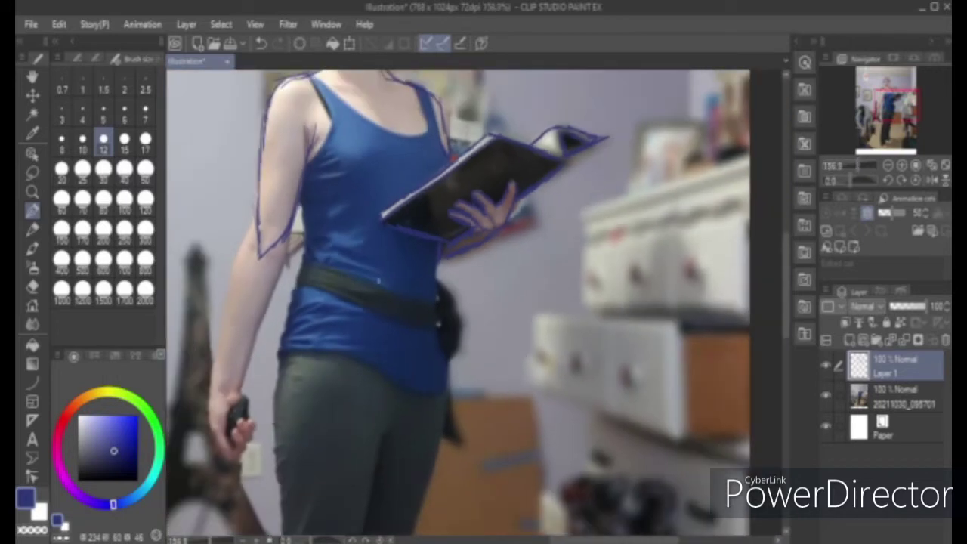
- Trace the lowered forearm down to the wrist and the adjacent side of the torso down to the hip
left_click_drag(290, 227, 240, 389)
mouse_move(254, 208)
left_mouse_down()
mouse_move(220, 310)
mouse_move(215, 388)
mouse_move(244, 393)
mouse_move(225, 377)
mouse_move(274, 340)
left_mouse_up()
key("ctrl+z")
key("ctrl+z")
mouse_move(212, 387)
left_mouse_down()
mouse_move(214, 446)
mouse_move(232, 458)
mouse_move(228, 431)
mouse_move(232, 461)
mouse_move(250, 430)
mouse_move(236, 459)
mouse_move(228, 429)
mouse_move(238, 391)
left_mouse_up()
key("ctrl+z")
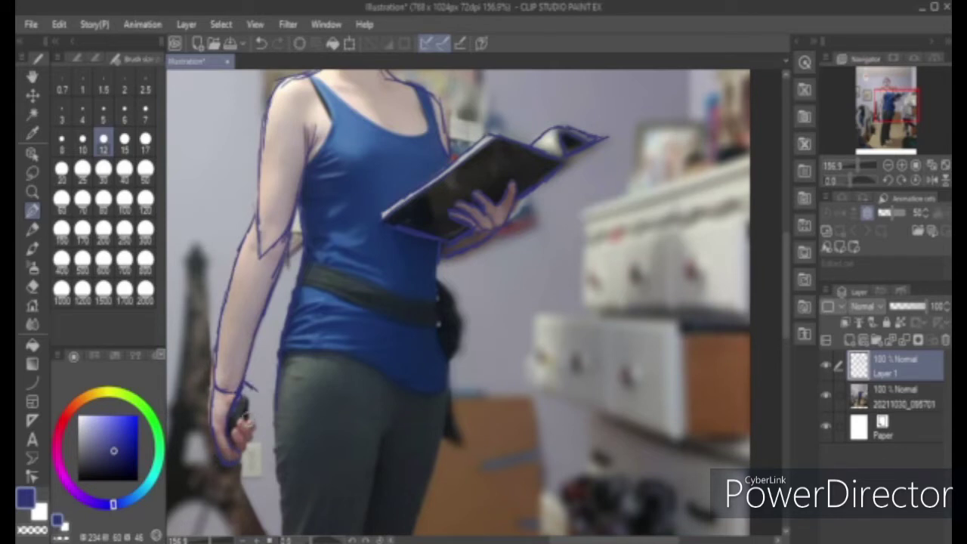
- Draw the lowered hand's fingers and the object it holds, and erase stray line parts along the forearm
mouse_move(240, 431)
left_mouse_down()
mouse_move(241, 451)
mouse_move(232, 436)
mouse_move(241, 422)
mouse_move(248, 438)
mouse_move(242, 420)
mouse_move(255, 401)
mouse_move(243, 424)
left_mouse_up()
left_click_drag(213, 459, 219, 453)
left_click(33, 287)
left_click_drag(236, 264, 213, 374)
key("p")
left_click(33, 287)
left_click_drag(220, 340, 217, 367)
left_click(33, 211)
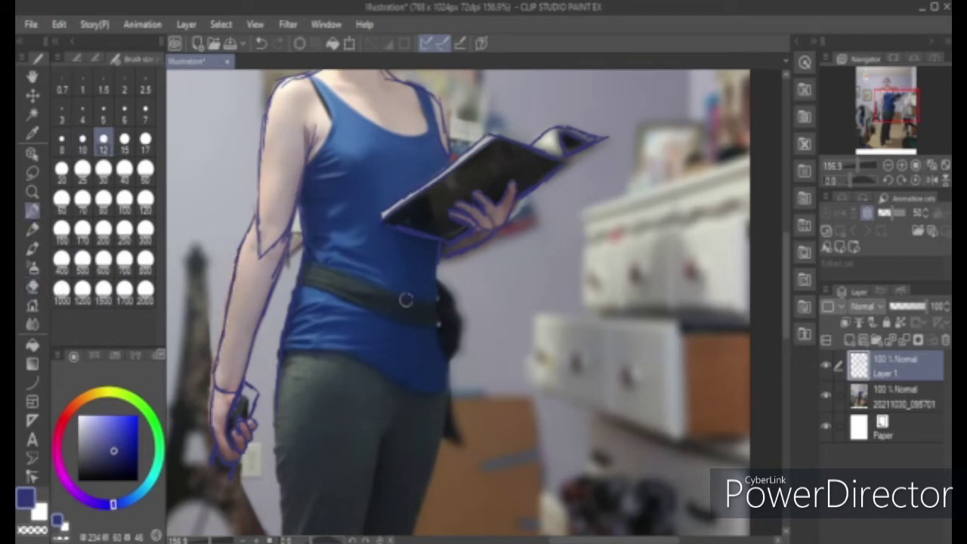
- Trace the torso's far edge from beneath the book down past the waist to the hip
left_click_drag(435, 286, 443, 347)
key("ctrl+z")
scroll(446, 347, "down", 5)
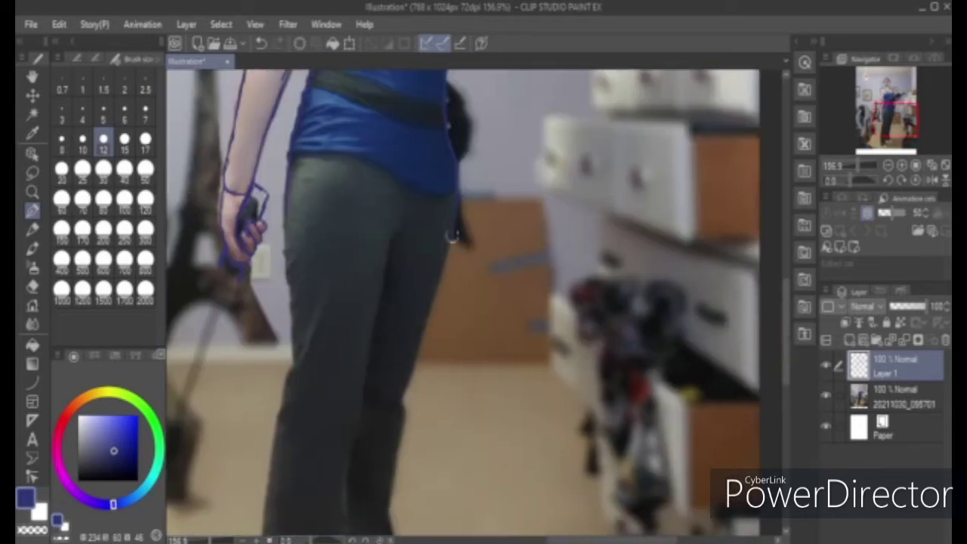
- Trace the front leg's inner and outer edges from the hip to the ankle and outline its foot
left_click(882, 119)
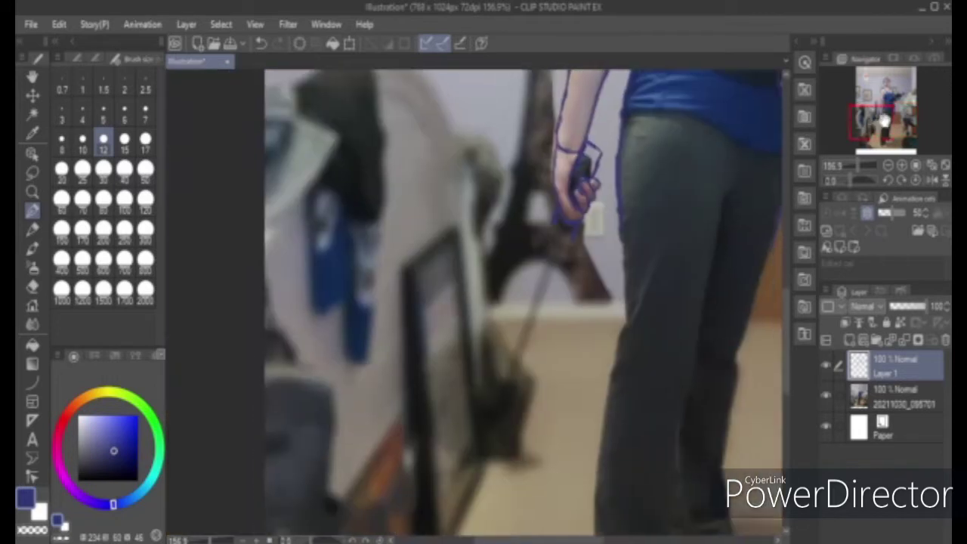
left_click_drag(884, 120, 894, 128)
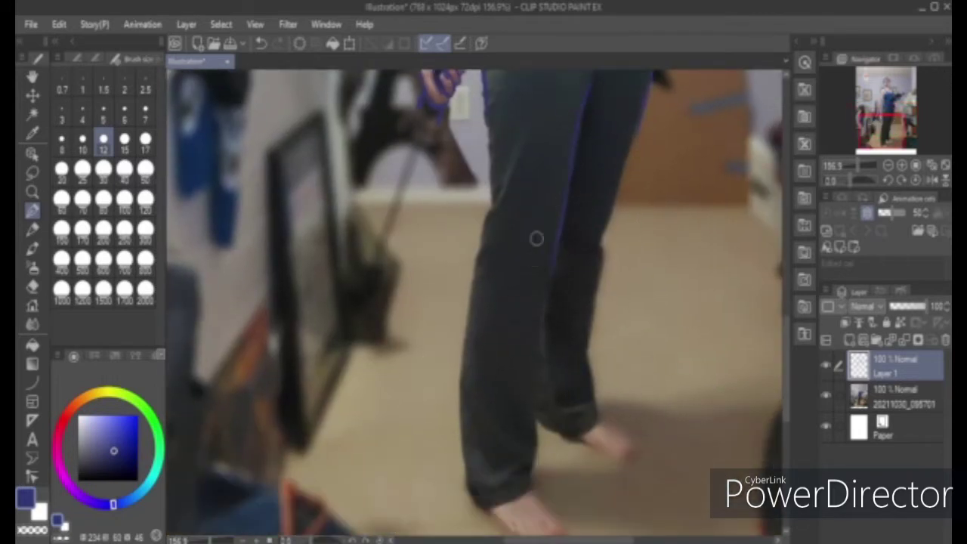
mouse_move(492, 107)
left_mouse_down()
mouse_move(494, 205)
mouse_move(465, 368)
mouse_move(478, 500)
mouse_move(496, 519)
left_mouse_up()
mouse_move(551, 269)
left_mouse_down()
mouse_move(522, 409)
mouse_move(524, 399)
mouse_move(525, 481)
left_mouse_up()
key("ctrl+z")
left_click_drag(525, 416, 530, 494)
scroll(532, 423, "down", 3)
mouse_move(537, 352)
left_mouse_down()
mouse_move(560, 392)
mouse_move(548, 402)
mouse_move(495, 379)
left_mouse_up()
left_click_drag(559, 395, 542, 367)
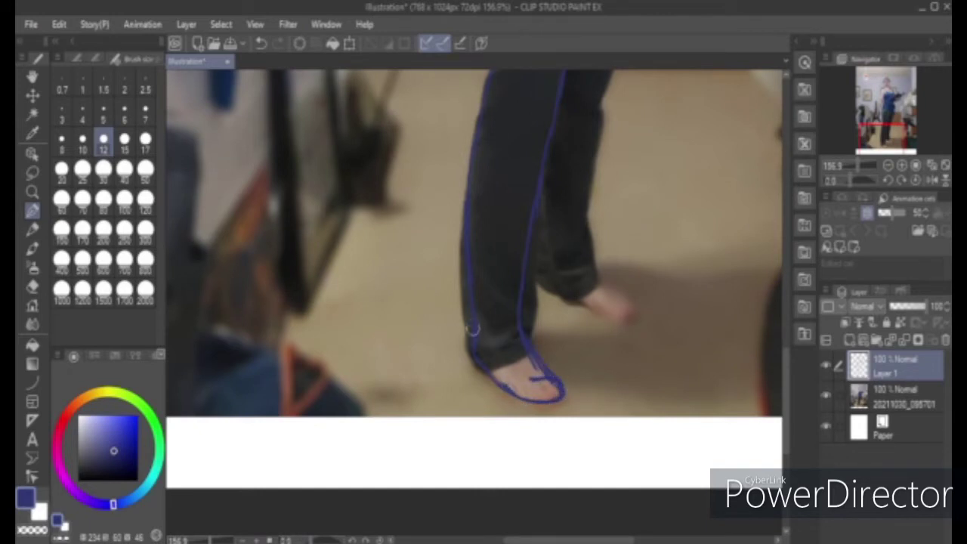
- Trace the rear leg's edges and outline its foot
mouse_move(537, 213)
left_mouse_down()
mouse_move(555, 291)
mouse_move(614, 322)
mouse_move(635, 307)
mouse_move(604, 283)
left_mouse_up()
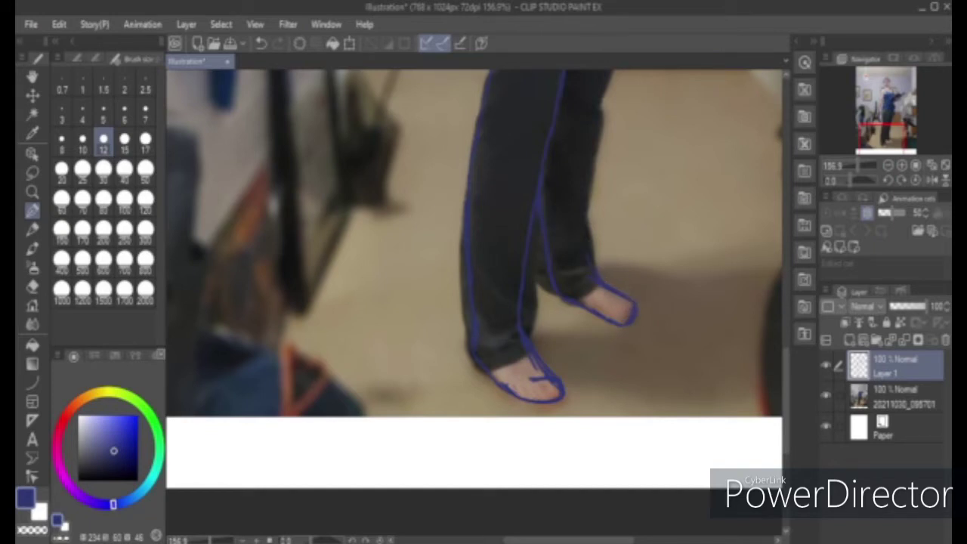
left_click_drag(619, 196, 485, 354)
left_click_drag(466, 280, 448, 374)
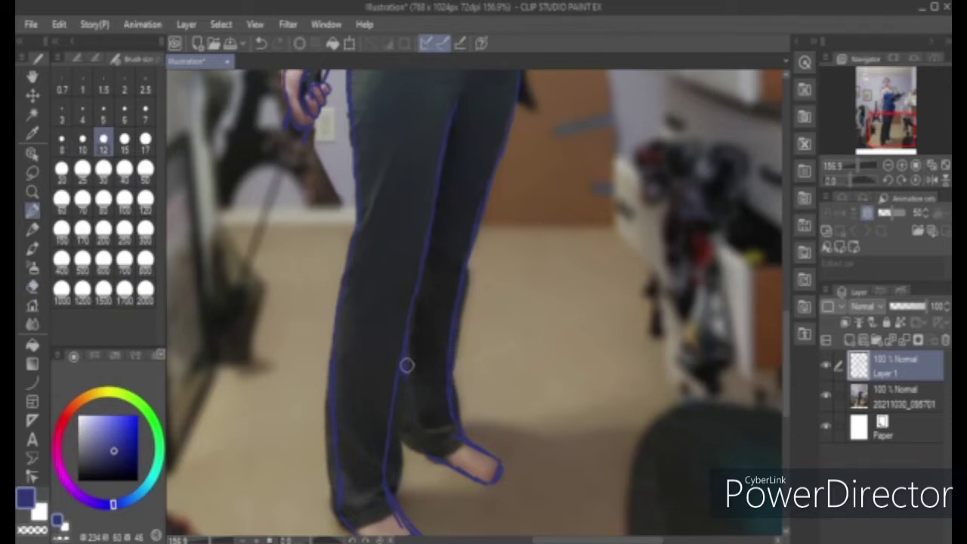
left_click_drag(858, 165, 853, 166)
left_click_drag(873, 136, 873, 121)
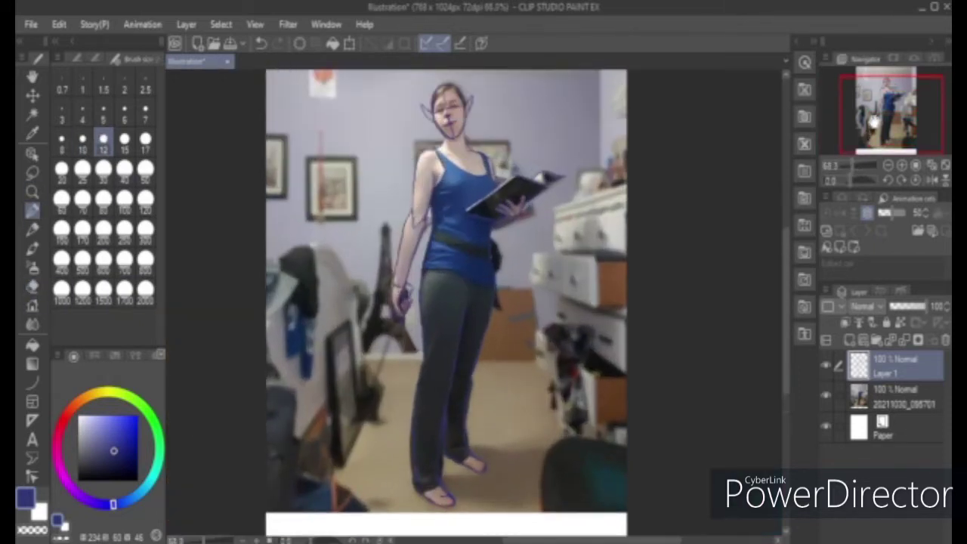
left_click(831, 381)
left_click(831, 380)
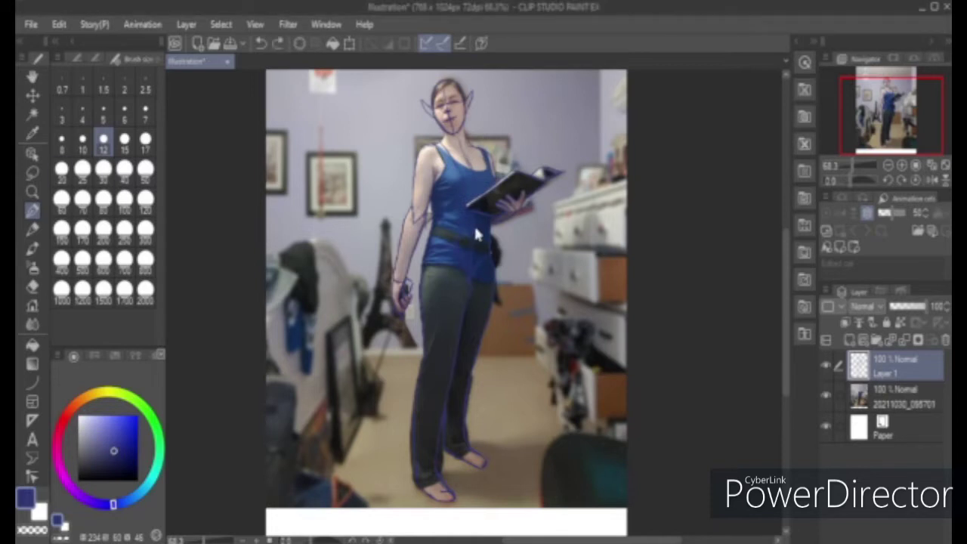
- Draw long vertical garment edges from the neckline down the front of the torso to the hips
left_click(901, 165)
left_click_drag(894, 111, 896, 109)
left_click_drag(435, 142, 447, 188)
key("ctrl+z")
mouse_move(437, 138)
left_mouse_down()
mouse_move(457, 190)
mouse_move(447, 304)
left_mouse_up()
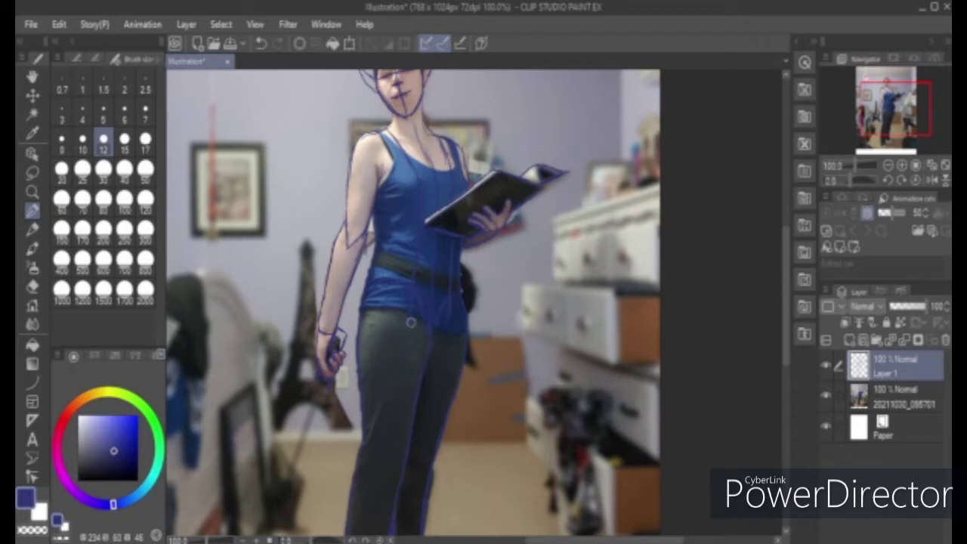
- Add a collar, shoulder seams and flared curved edges at both hips to the garment sketch
mouse_move(360, 356)
left_mouse_down()
mouse_move(349, 376)
mouse_move(361, 397)
left_mouse_up()
left_click_drag(463, 337, 462, 389)
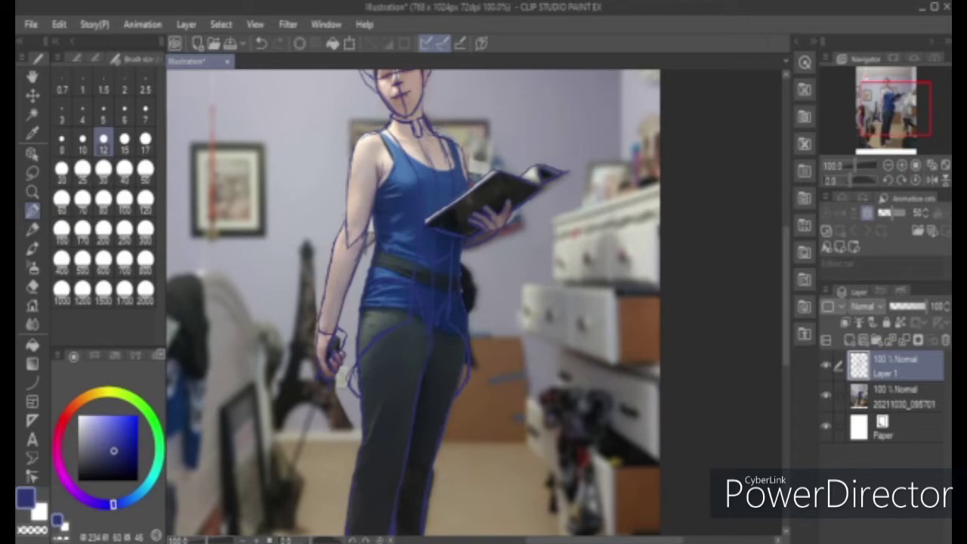
left_click_drag(456, 147, 463, 180)
left_click_drag(367, 130, 378, 172)
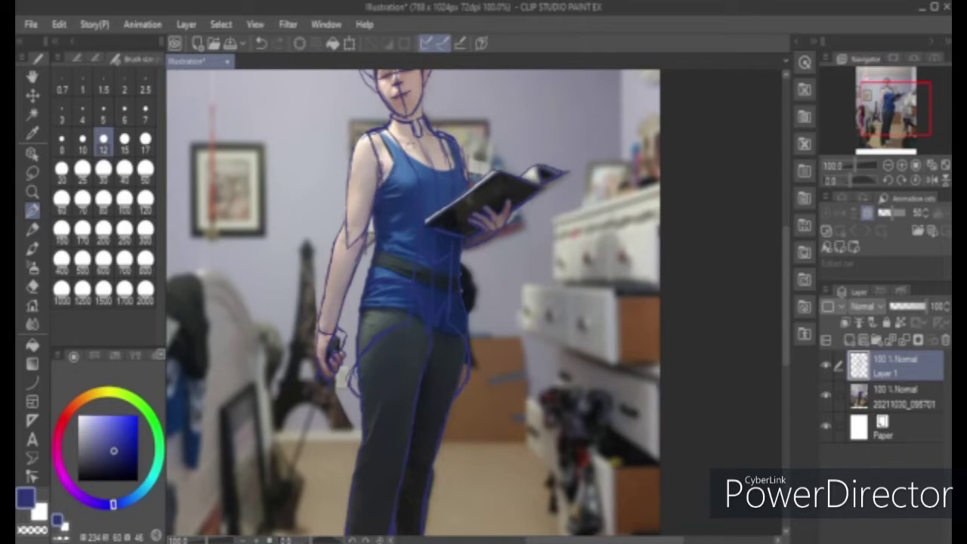
- Draw curved horizontal bands across the chest between the garment's vertical front edges
mouse_move(407, 145)
left_mouse_down()
mouse_move(411, 153)
mouse_move(409, 141)
mouse_move(443, 144)
mouse_move(428, 193)
left_mouse_up()
key("ctrl+z")
key("ctrl+z")
key("ctrl+z")
left_click_drag(444, 144, 446, 180)
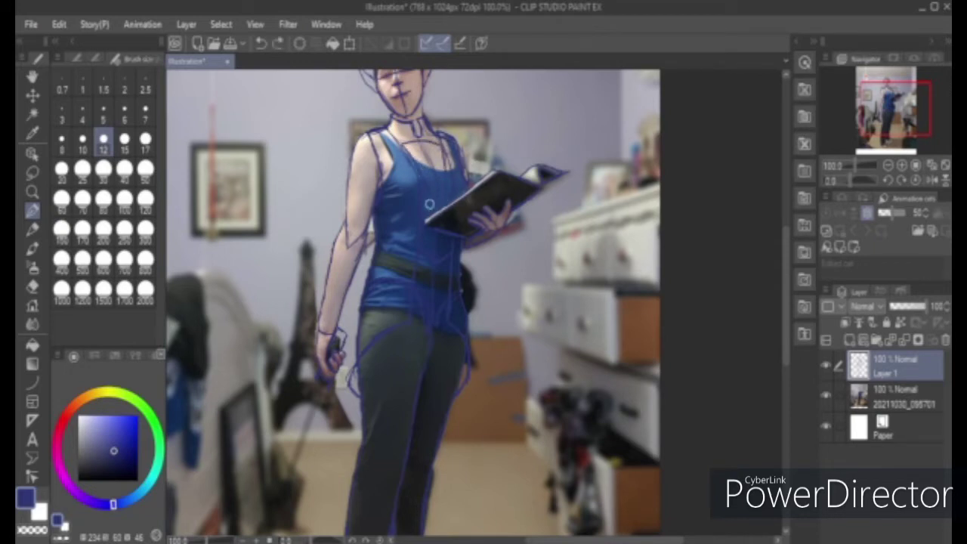
mouse_move(404, 149)
left_mouse_down()
mouse_move(446, 148)
mouse_move(444, 164)
left_mouse_up()
key("ctrl+z")
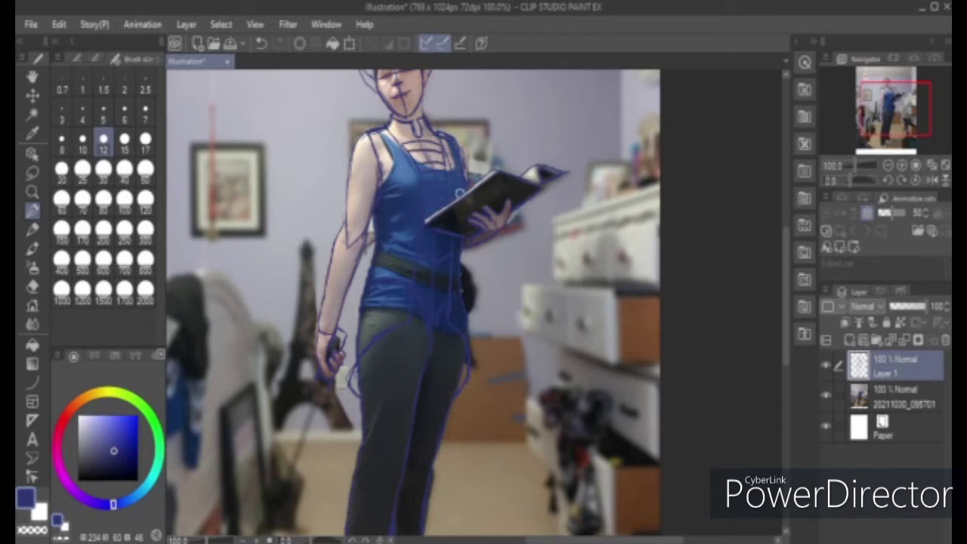
- Erase excess lines around the chest bands and redraw them as separate straps with rounded ends
left_click(901, 165)
left_click(891, 101)
left_click(33, 287)
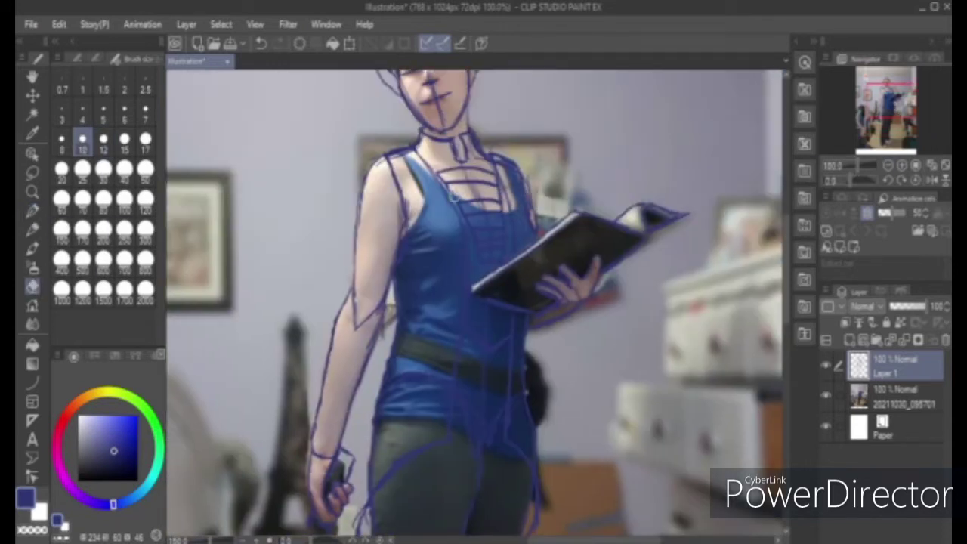
mouse_move(507, 222)
left_mouse_down()
mouse_move(464, 220)
mouse_move(507, 257)
mouse_move(492, 230)
left_mouse_up()
key("bracketright")
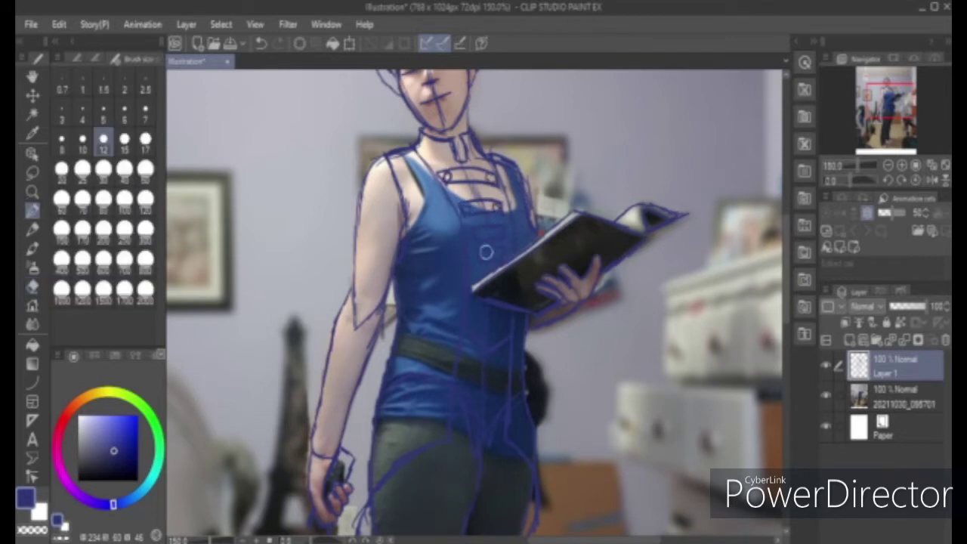
- Draw the garment's lower front hem across the upper thighs and erase its excess outer end
left_click_drag(893, 114, 891, 112)
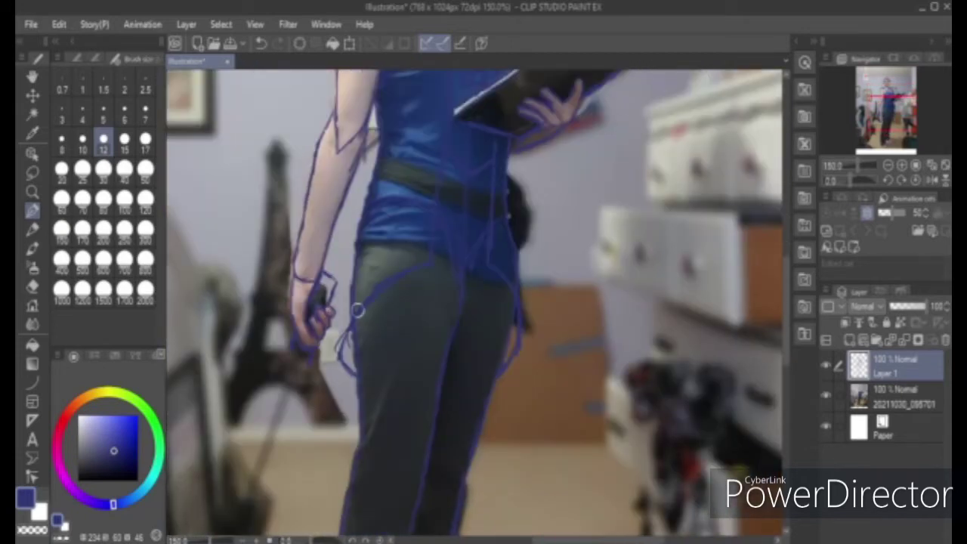
mouse_move(418, 315)
left_mouse_down()
mouse_move(454, 315)
mouse_move(456, 290)
mouse_move(462, 312)
mouse_move(510, 316)
left_mouse_up()
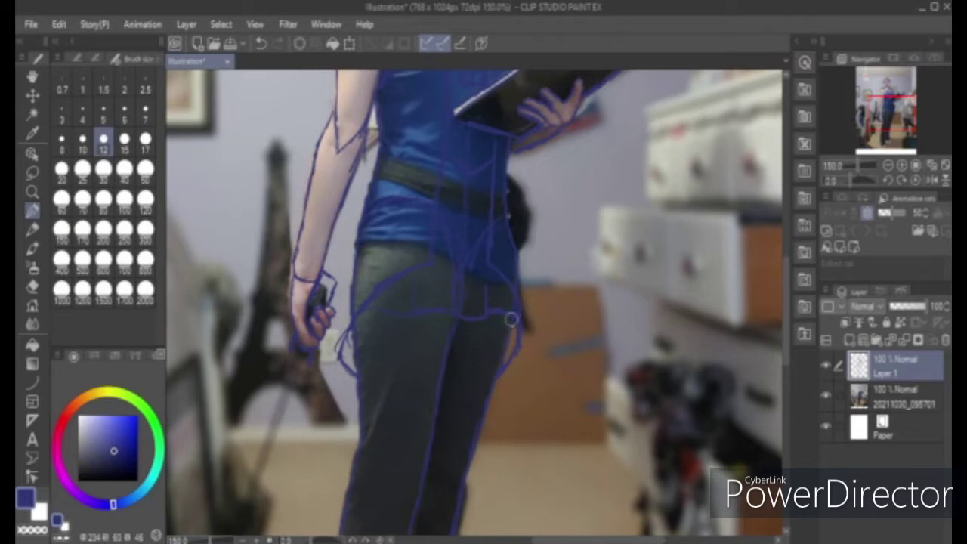
key("e")
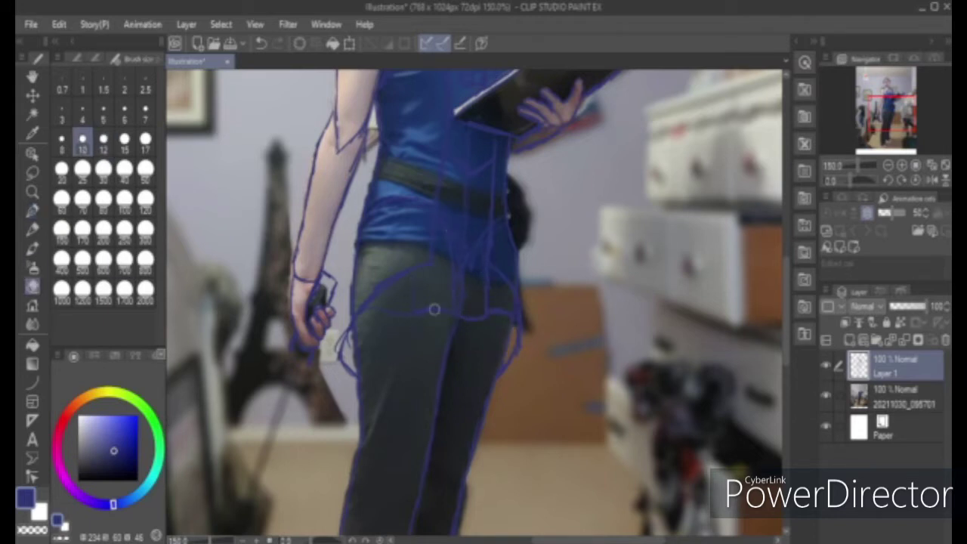
key("p")
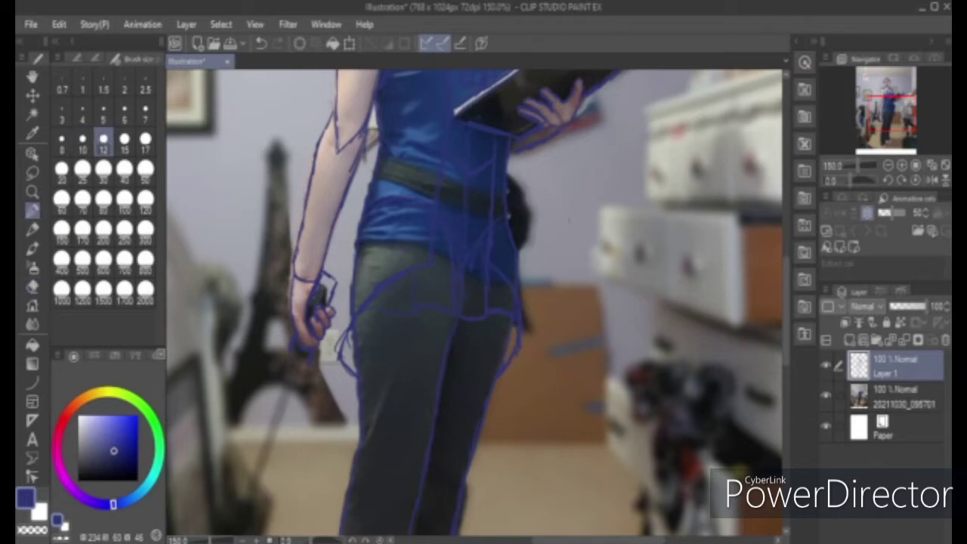
- Draw the garment's outer edge from the waist down past the hip beside the hanging arm
scroll(453, 313, "up", 3)
left_click_drag(882, 106, 880, 114)
mouse_move(370, 210)
left_mouse_down()
mouse_move(337, 298)
mouse_move(338, 387)
left_mouse_up()
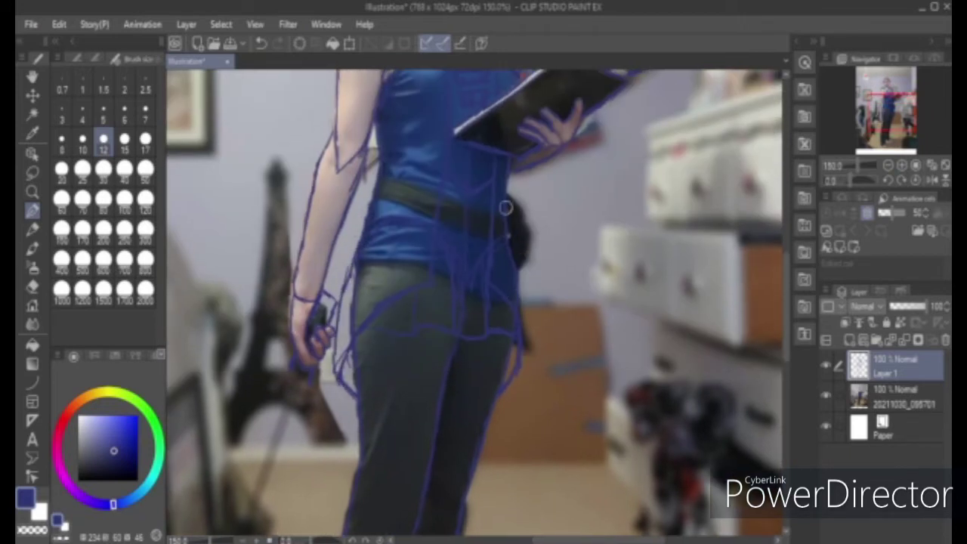
- Draw a hair parting, a braid beside the face and long loose strands behind the opposite pointed ear
scroll(520, 301, "up", 5)
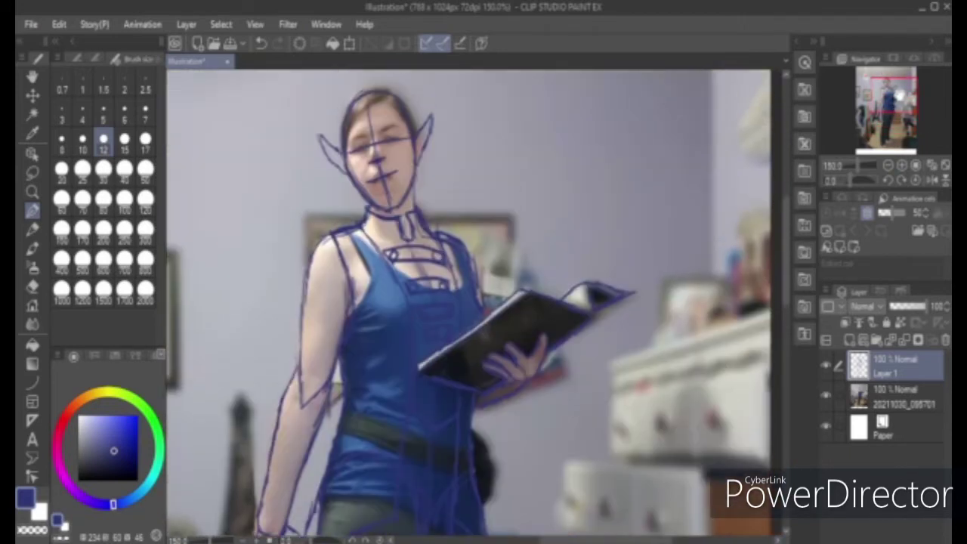
mouse_move(389, 140)
left_mouse_down()
mouse_move(369, 146)
mouse_move(380, 184)
mouse_move(373, 204)
mouse_move(393, 239)
left_mouse_up()
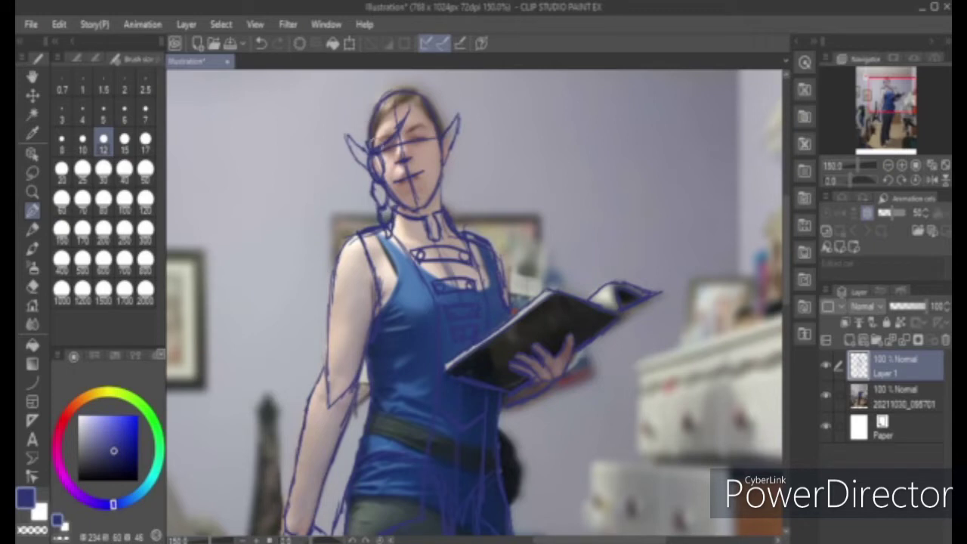
mouse_move(381, 149)
left_mouse_down()
mouse_move(416, 102)
mouse_move(443, 129)
mouse_move(456, 229)
left_mouse_up()
left_click_drag(453, 143, 463, 211)
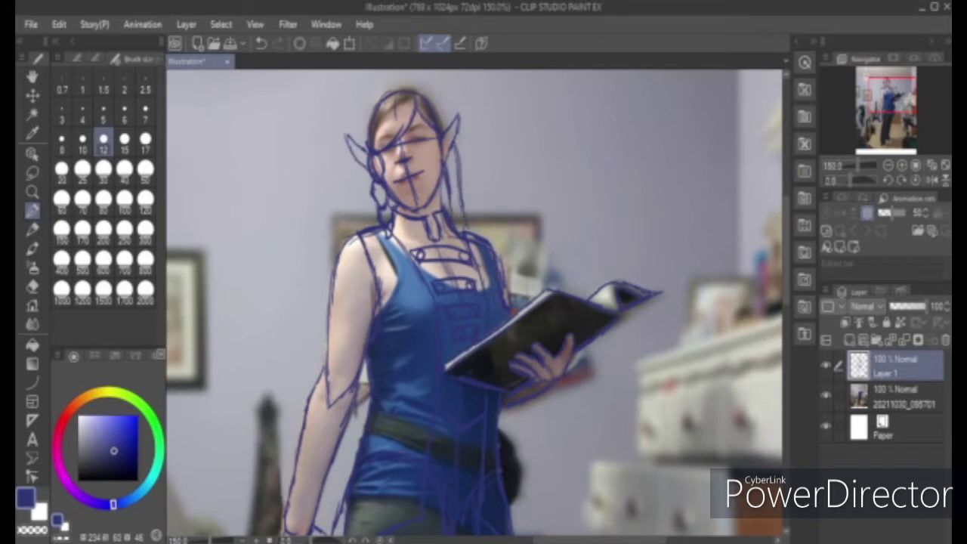
- Hide the reference photo layer and try a hair strand across the forehead
left_click(825, 395)
mouse_move(424, 125)
left_mouse_down()
mouse_move(434, 94)
mouse_move(404, 83)
mouse_move(360, 141)
left_mouse_up()
key("ctrl+z")
key("ctrl+z")
key("ctrl+z")
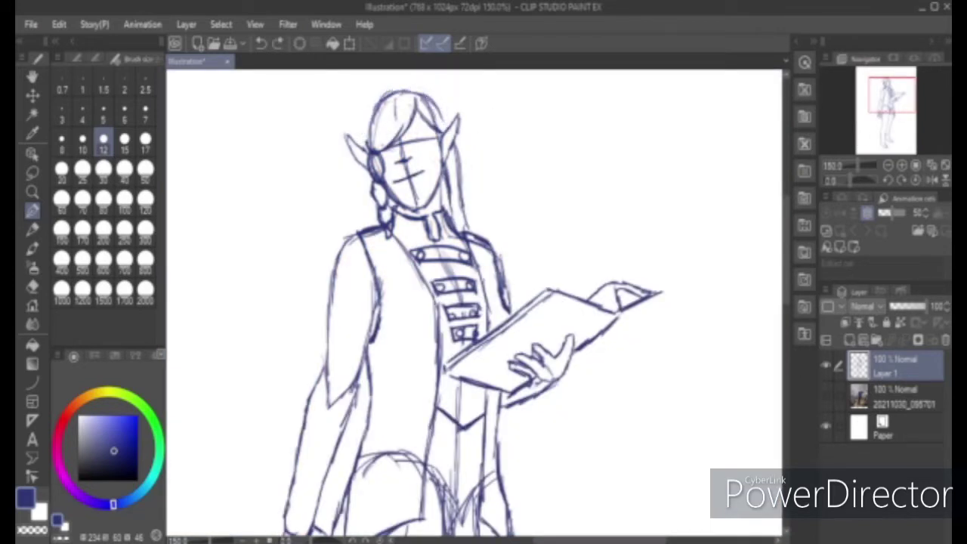
- Erase the old top outline of the head with a size 30 eraser and draw a fuller hair outline around it
left_click(32, 290)
left_click(103, 172)
mouse_move(383, 95)
left_mouse_down()
mouse_move(368, 120)
mouse_move(389, 102)
mouse_move(431, 97)
mouse_move(430, 113)
left_mouse_up()
key("p")
mouse_move(412, 82)
left_mouse_down()
mouse_move(372, 93)
mouse_move(355, 129)
mouse_move(374, 220)
mouse_move(435, 91)
mouse_move(464, 166)
left_mouse_up()
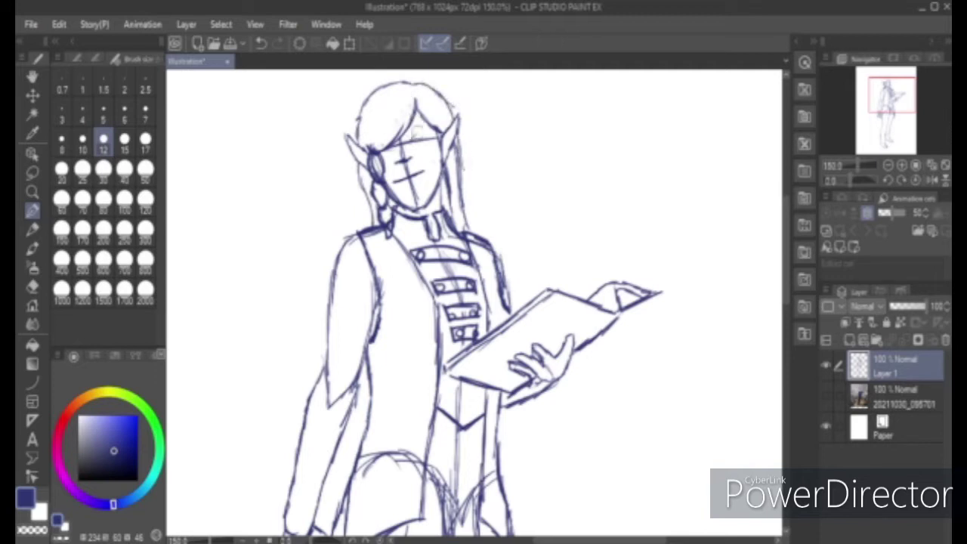
- Draw both eyes along the horizontal face guideline
mouse_move(434, 134)
left_mouse_down()
mouse_move(375, 144)
mouse_move(394, 149)
left_mouse_up()
key("ctrl+z")
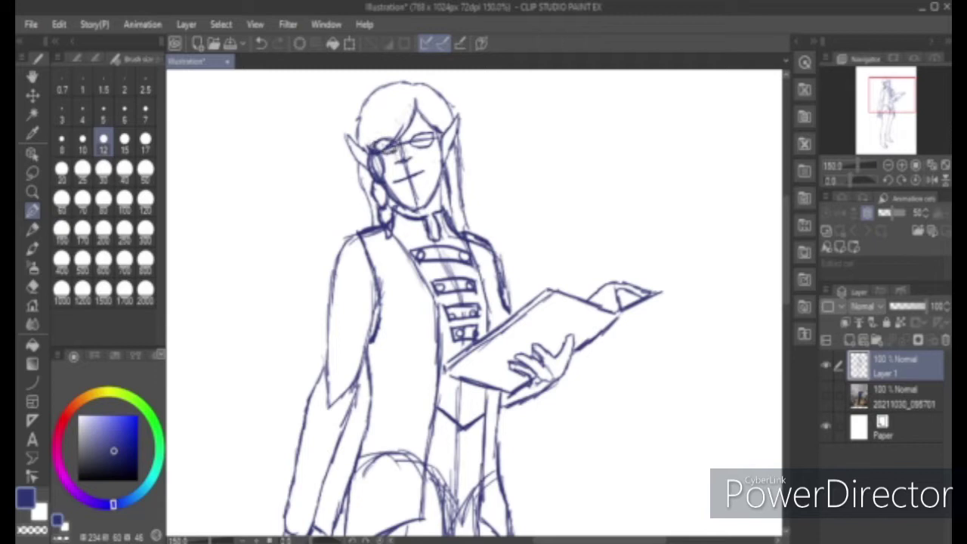
key("ctrl+z")
key("ctrl+z")
- Lasso the eye beside the braid, place it on a copied layer and adjust it with a transform
left_click(32, 175)
mouse_move(408, 143)
left_mouse_down()
mouse_move(433, 149)
mouse_move(412, 132)
mouse_move(384, 143)
mouse_move(410, 124)
left_mouse_up()
left_click(452, 180)
left_click(473, 180)
key("ctrl+z")
right_click(420, 134)
left_click(459, 249)
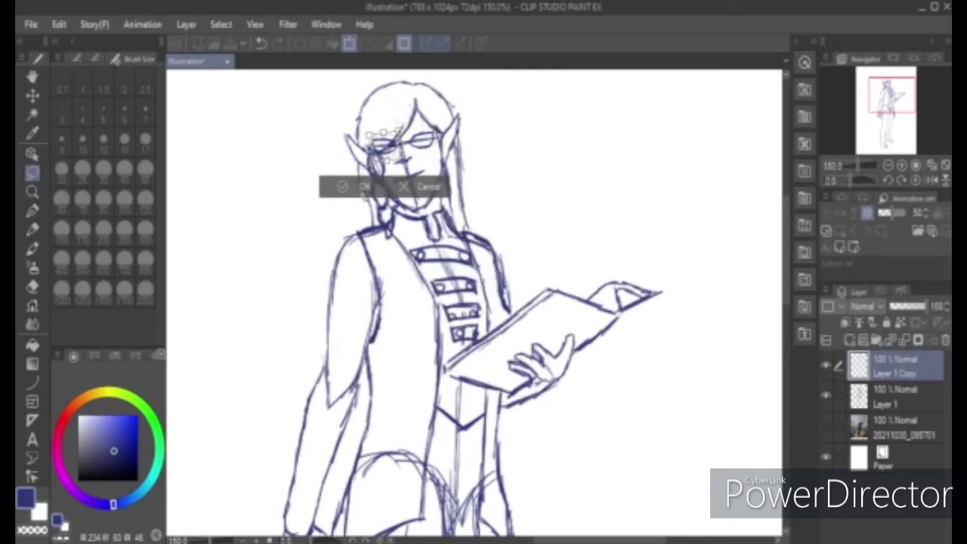
key("Return")
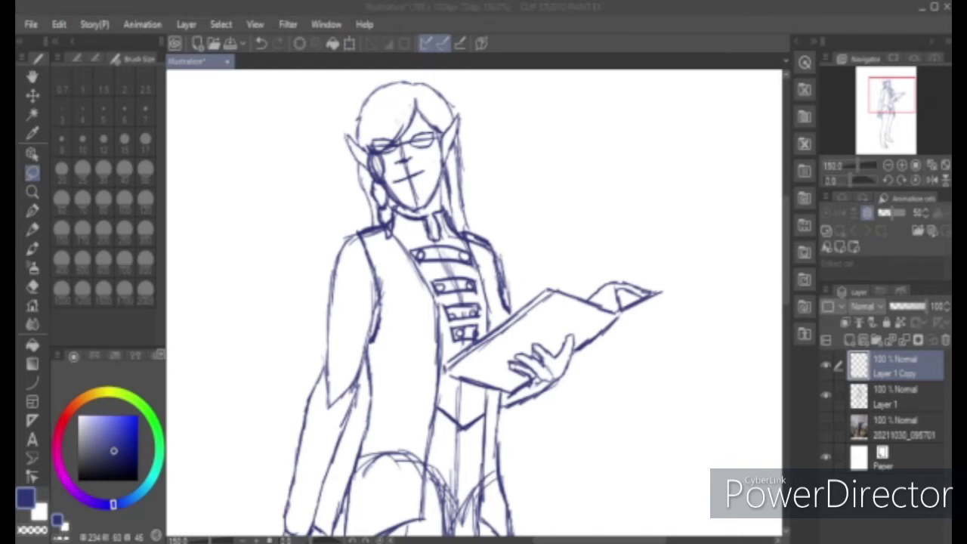
left_click(511, 159)
- Merge the copied eye layer into Layer 1, briefly comparing the torso sketch with the reference photo
left_click(33, 211)
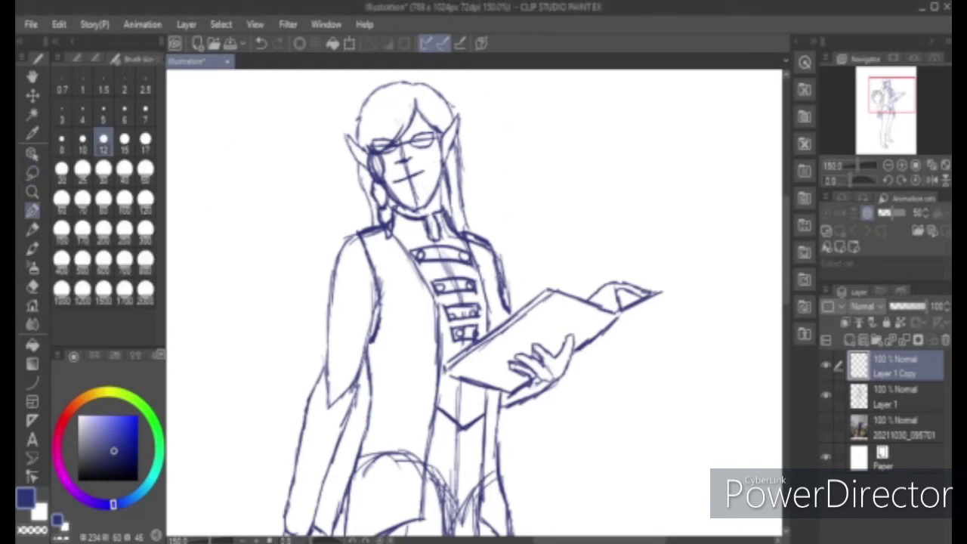
left_click_drag(468, 362, 521, 225)
left_click(824, 426)
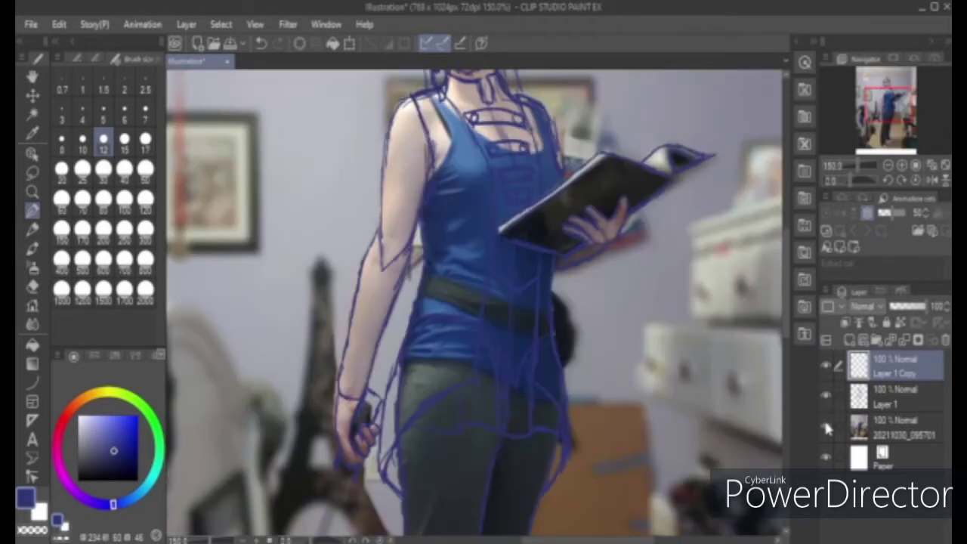
right_click(916, 375)
left_click(820, 463)
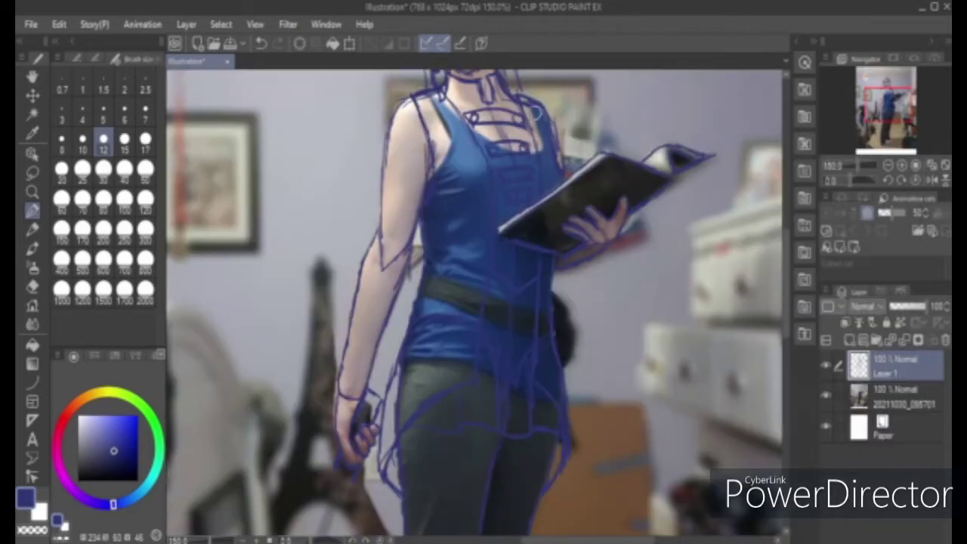
left_click(826, 396)
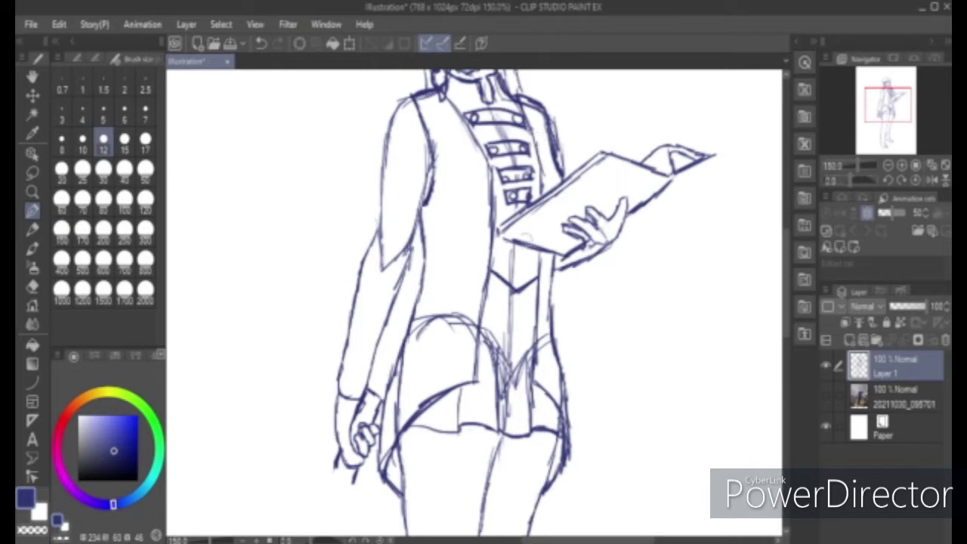
- Draw a second lower edge along the book to give it thickness and strengthen its upper page edge
left_click_drag(717, 155, 627, 230)
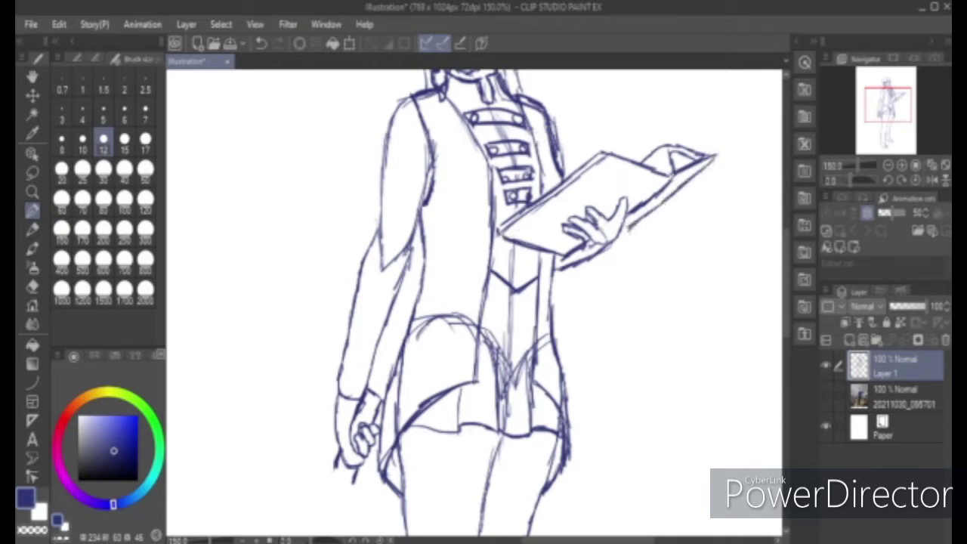
left_click_drag(716, 151, 670, 175)
left_click_drag(611, 153, 679, 178)
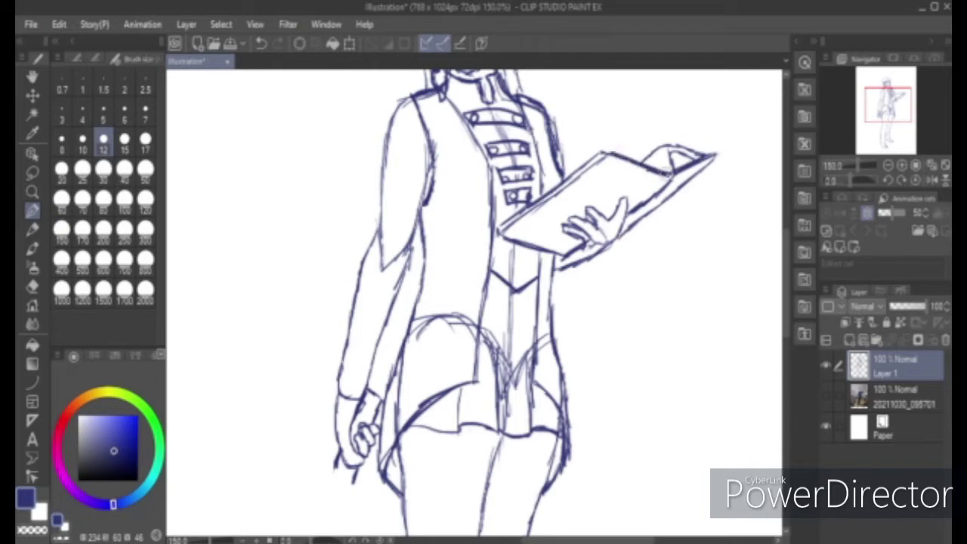
- Erase the pelvis guide curves running through the garment's hips and front opening
mouse_move(453, 313)
left_mouse_down()
mouse_move(417, 157)
mouse_move(370, 195)
left_mouse_up()
key("e")
mouse_move(418, 164)
left_mouse_down()
mouse_move(451, 166)
mouse_move(461, 195)
left_mouse_up()
mouse_move(467, 245)
left_mouse_down()
mouse_move(500, 181)
mouse_move(515, 181)
left_mouse_up()
- Redraw the vertical lines of the garment's front and add a horizontal waist seam below the pointed edge
key("p")
left_click_drag(460, 200, 463, 236)
left_click_drag(475, 176, 473, 228)
left_click_drag(496, 189, 495, 231)
left_click_drag(446, 166, 500, 165)
key("ctrl+z")
key("ctrl+z")
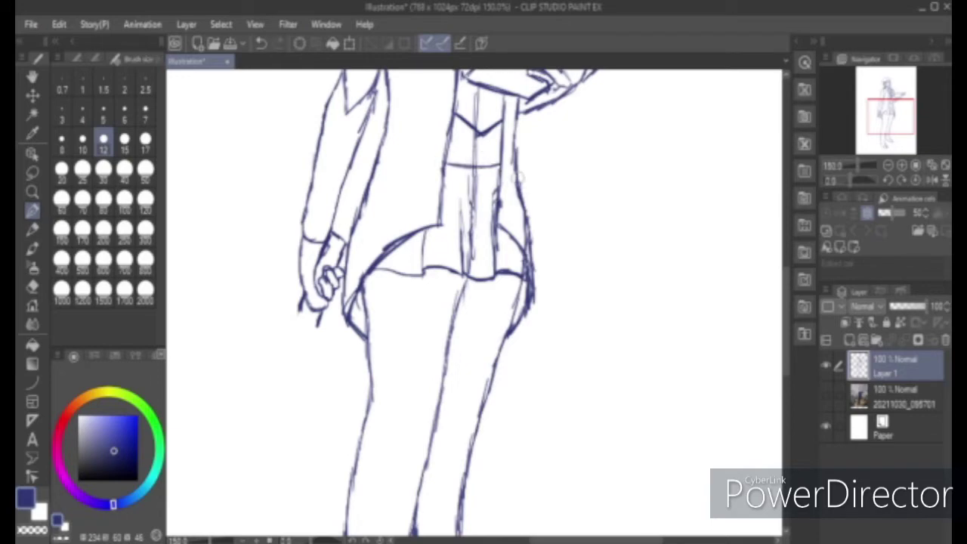
- Clean up the collar area and draw small buttons on both sides of the collar closure
scroll(512, 179, "down", 3)
scroll(469, 185, "up", 8)
scroll(405, 194, "down", 2)
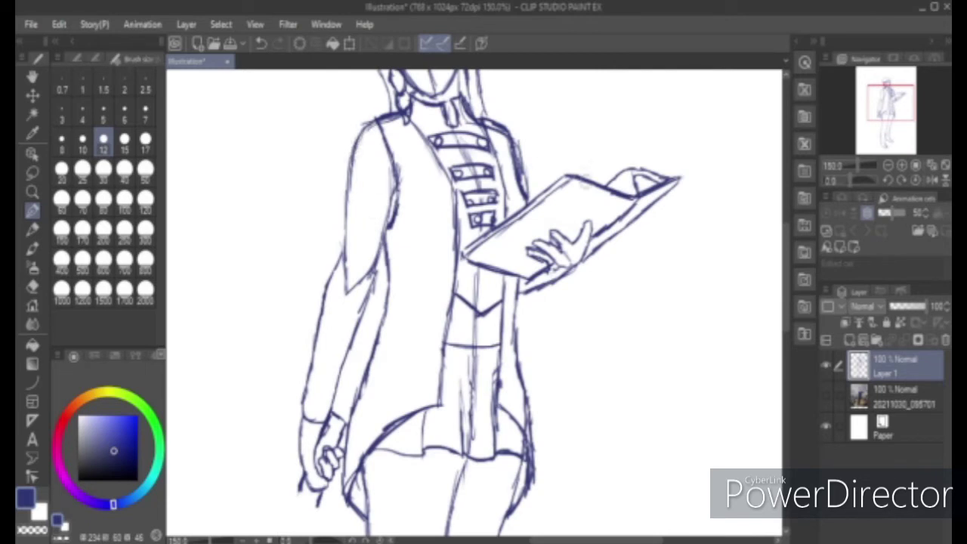
key("e")
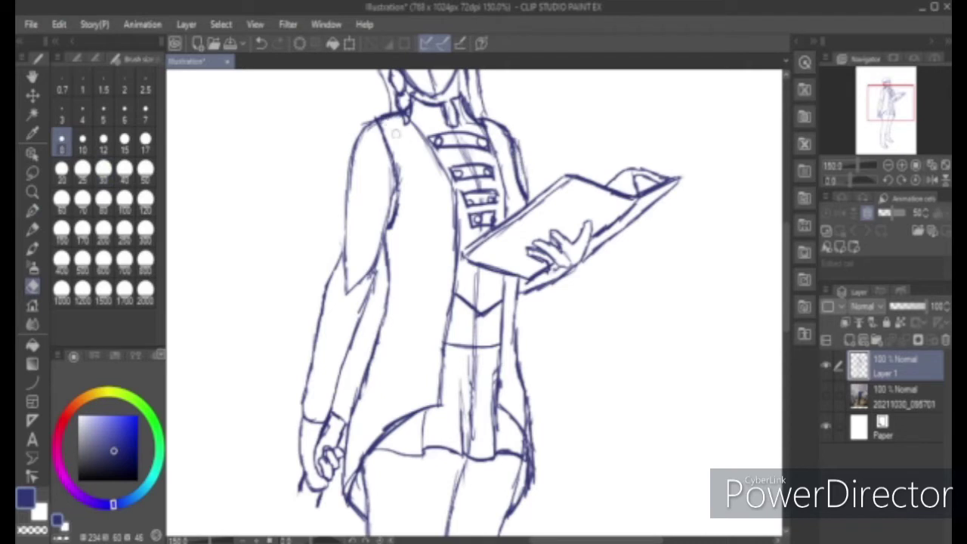
key("p")
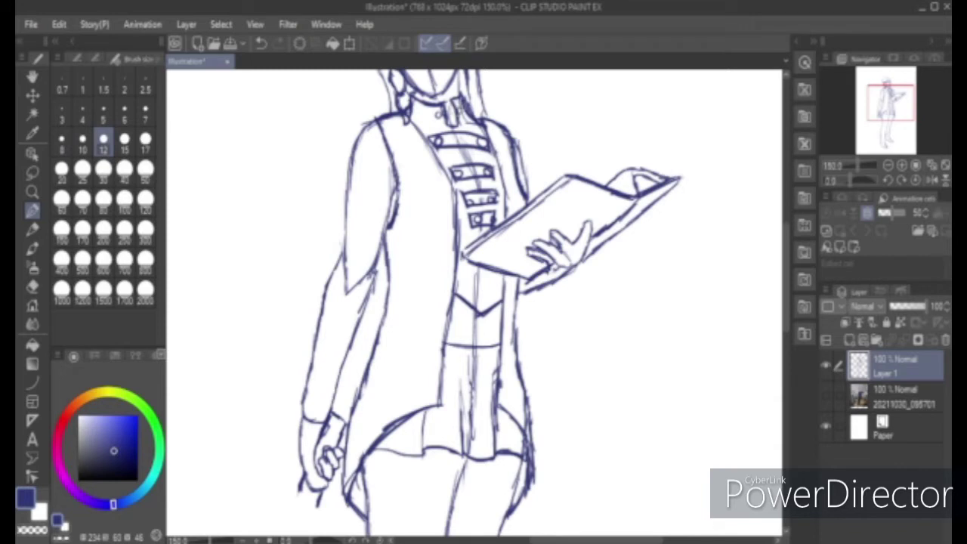
- Erase the underside of the forearm below the book and redraw it as a looser sleeve edge
left_click(33, 287)
left_click_drag(566, 275, 519, 295)
left_click(34, 209)
left_click_drag(573, 268, 515, 310)
left_click_drag(582, 265, 530, 302)
left_click(33, 287)
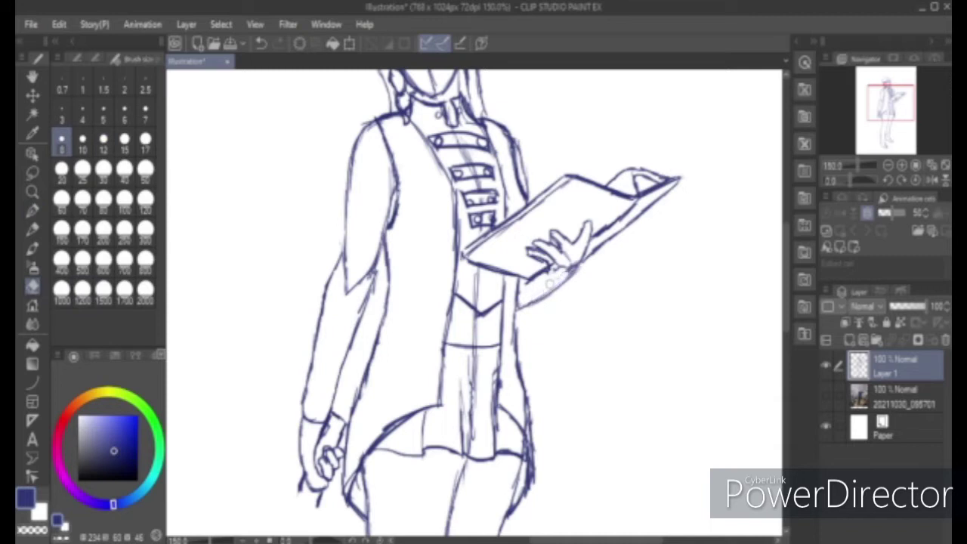
key("p")
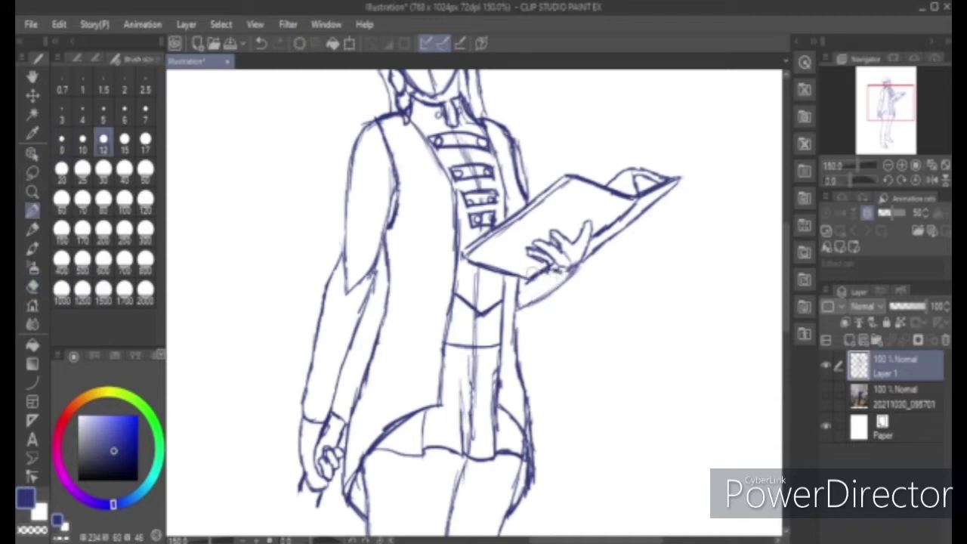
key("e")
key("p")
- Draw a looser outer sleeve edge down the hanging arm with a cuff line above the wrist
left_click_drag(876, 101, 876, 103)
mouse_move(346, 160)
left_mouse_down()
mouse_move(305, 311)
mouse_move(301, 372)
left_mouse_up()
mouse_move(309, 332)
left_mouse_down()
mouse_move(313, 377)
mouse_move(340, 379)
left_mouse_up()
left_click_drag(387, 216, 355, 343)
key("ctrl+z")
key("ctrl+z")
key("ctrl+z")
key("ctrl+z")
key("ctrl+z")
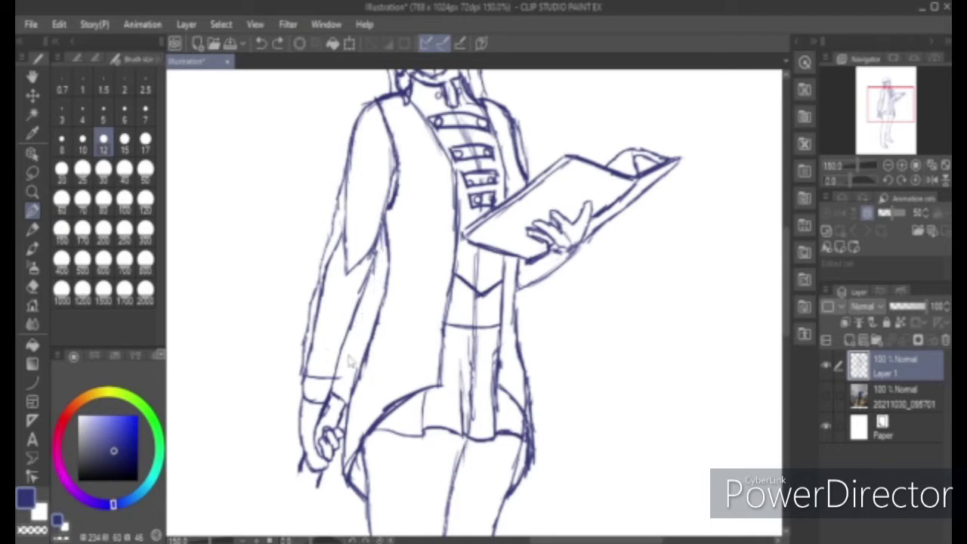
- Draw the hanging sleeve's cuff and inner edge, and erase the old arm lines inside it with a size 10 eraser
mouse_move(303, 388)
left_mouse_down()
mouse_move(298, 396)
mouse_move(300, 360)
mouse_move(328, 379)
mouse_move(345, 358)
left_mouse_up()
key("ctrl+z")
mouse_move(384, 239)
left_mouse_down()
mouse_move(339, 373)
mouse_move(349, 324)
mouse_move(346, 333)
left_mouse_up()
left_click(33, 287)
left_click(82, 144)
mouse_move(352, 300)
left_mouse_down()
mouse_move(373, 240)
mouse_move(327, 227)
mouse_move(348, 216)
mouse_move(305, 378)
left_mouse_up()
- Add light fabric fold lines along the hanging sleeve from the upper arm to the cuff
left_click(32, 211)
mouse_move(375, 243)
left_mouse_down()
mouse_move(321, 337)
mouse_move(341, 304)
mouse_move(342, 264)
mouse_move(331, 309)
mouse_move(343, 345)
left_mouse_up()
key("ctrl+z")
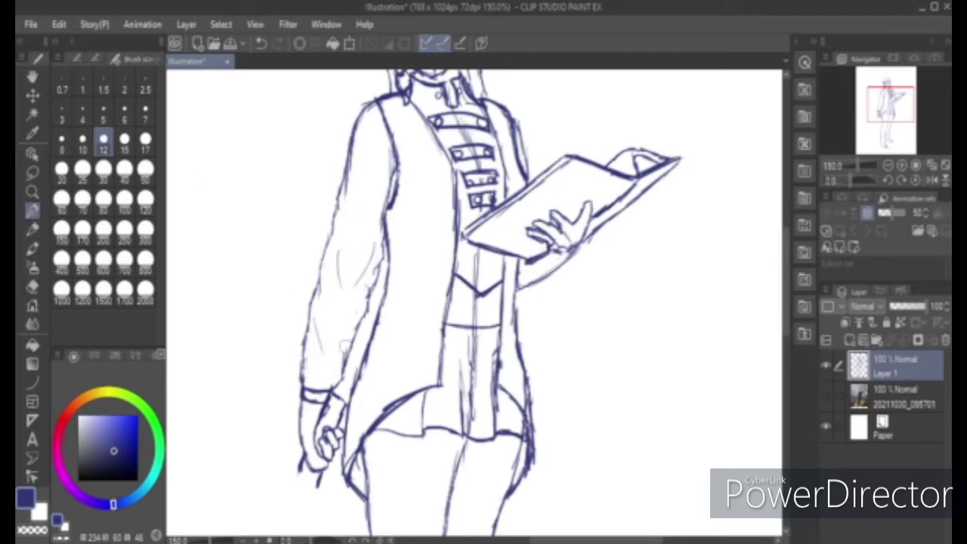
left_click_drag(361, 137, 361, 191)
left_click_drag(383, 189, 370, 205)
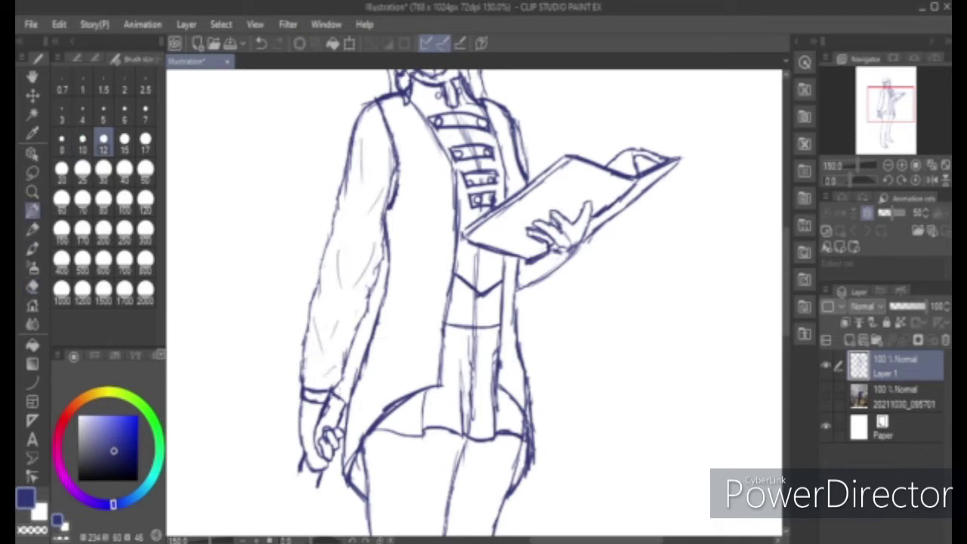
- Erase the lower edge of the hanging hand and redraw it more cleanly
key("e")
key("p")
left_click(32, 286)
left_click_drag(306, 457, 319, 472)
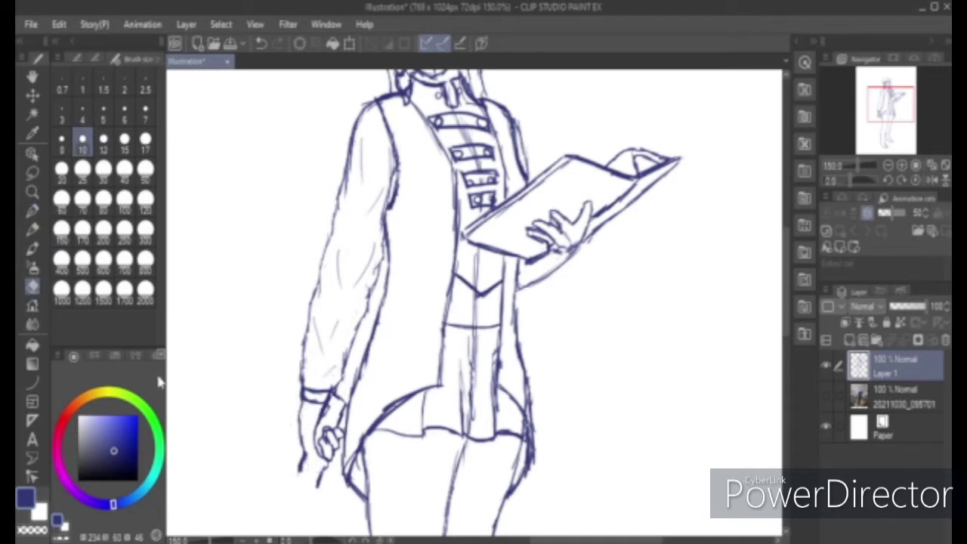
left_click(33, 212)
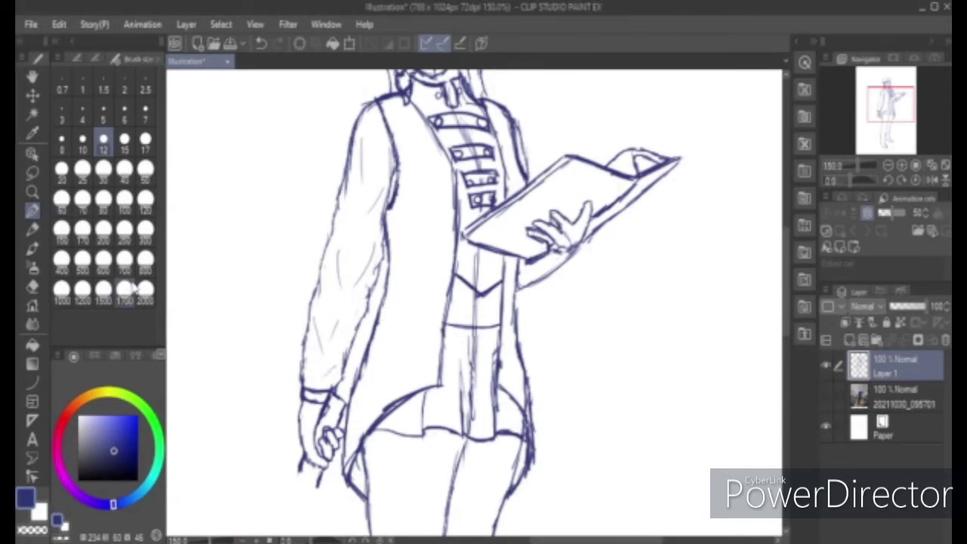
- Erase the sleeve edge under the book and redraw it with a wrist cuff and a gathered, folded underside
left_click(32, 287)
left_click_drag(564, 263, 521, 287)
left_click(32, 211)
mouse_move(579, 248)
left_mouse_down()
mouse_move(564, 266)
mouse_move(539, 262)
mouse_move(534, 284)
mouse_move(518, 295)
left_mouse_up()
left_click_drag(563, 273, 533, 290)
left_click_drag(541, 262, 531, 271)
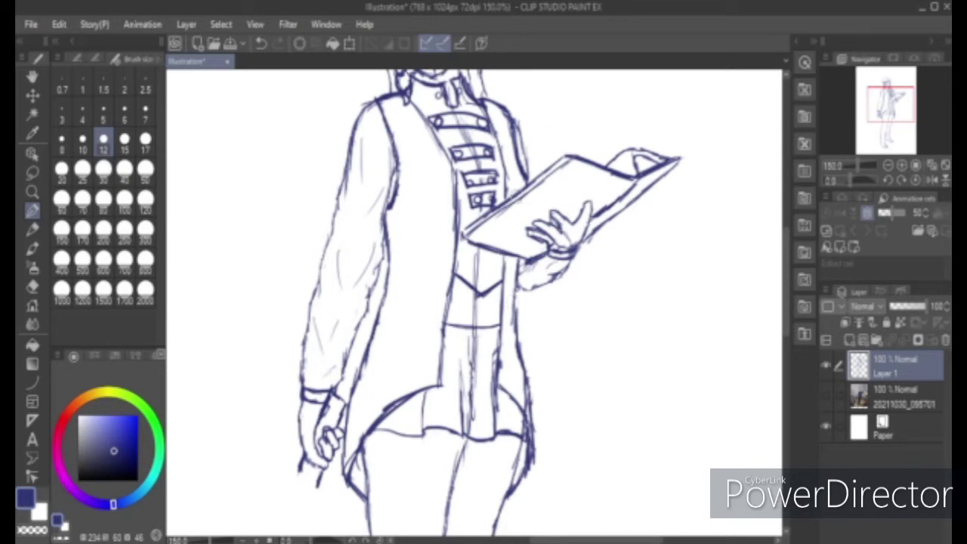
- Redraw the nose with nostrils and curved sides, zoomed to 400%, and adjust it in a lasso selection
left_click_drag(484, 226, 492, 363)
left_click(33, 286)
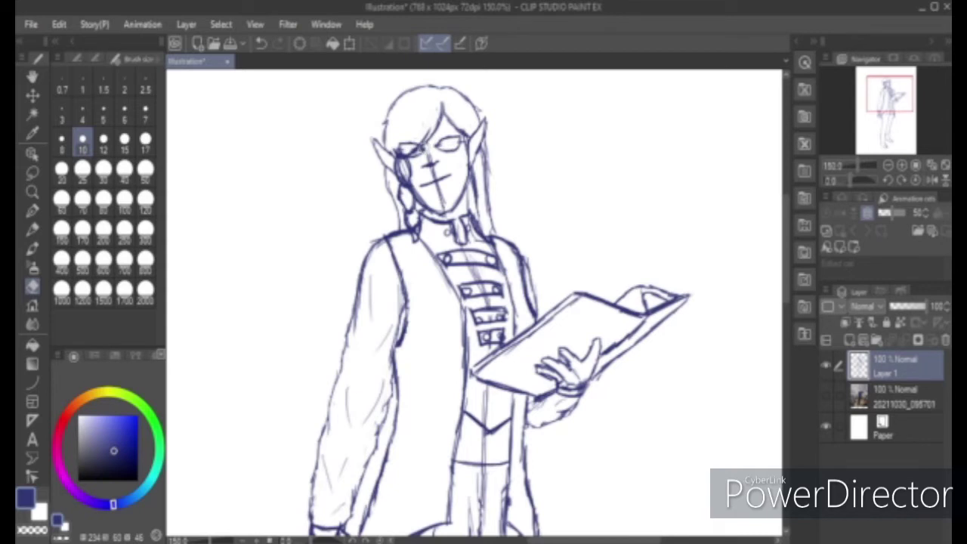
key("p")
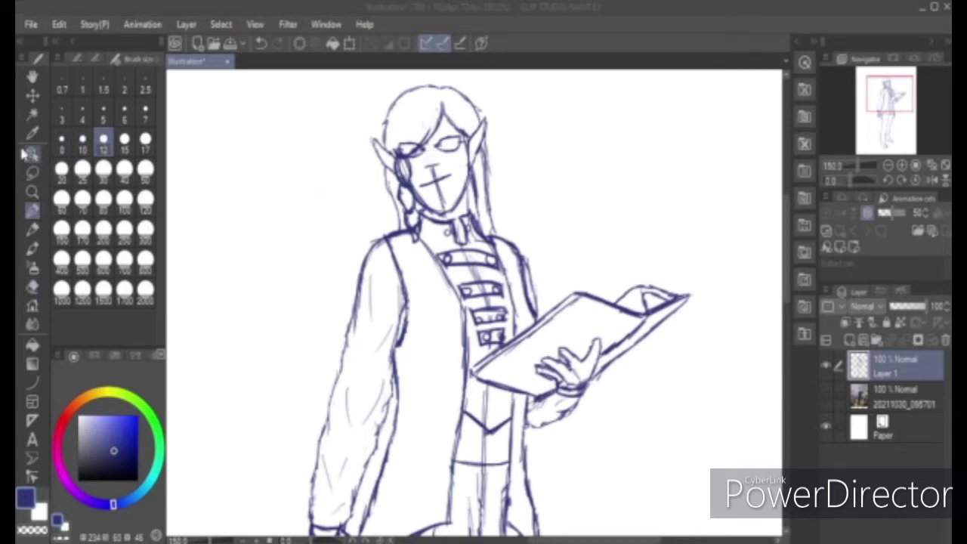
scroll(565, 188, "up", 5)
left_click_drag(621, 542, 589, 542)
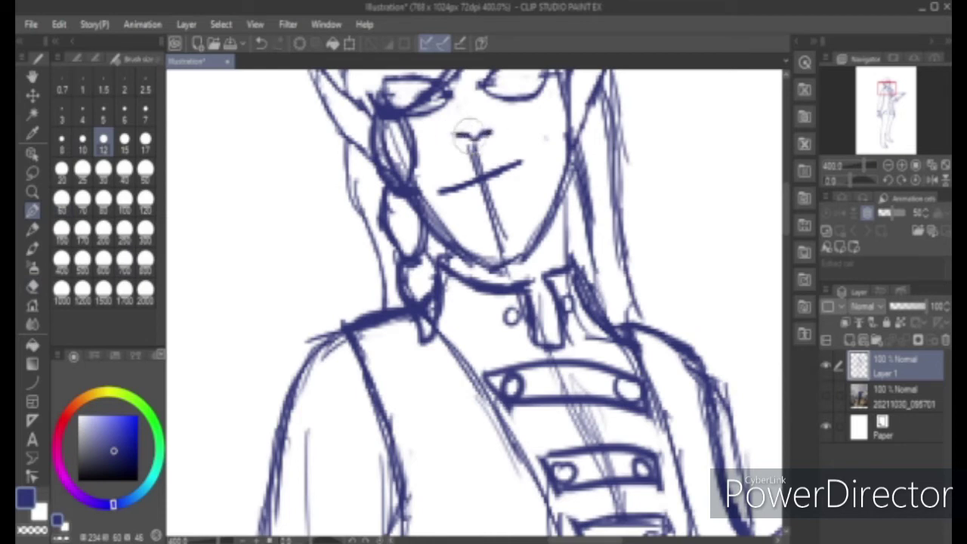
key("m")
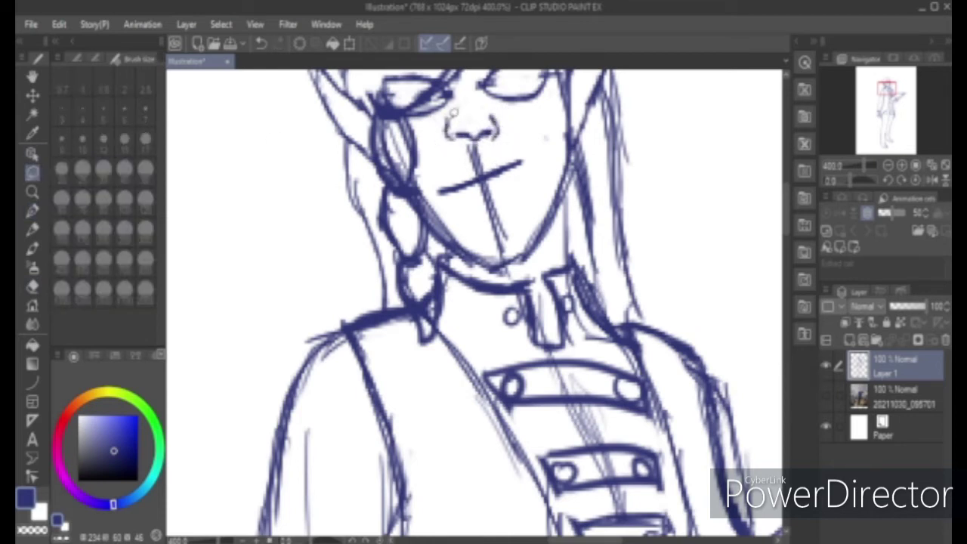
key("ctrl+t")
mouse_move(476, 143)
left_mouse_down()
mouse_move(441, 121)
mouse_move(433, 164)
left_mouse_up()
left_click(451, 185)
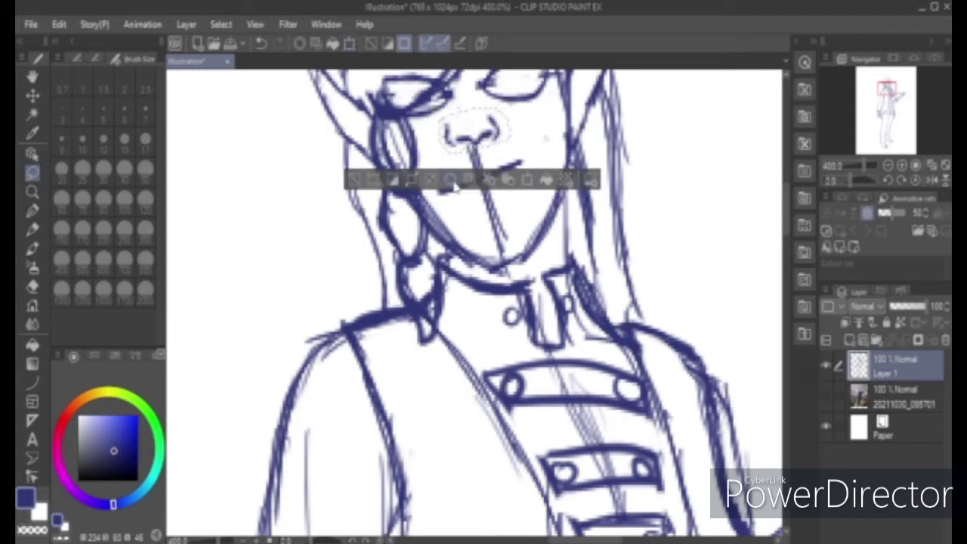
key("ctrl+d")
key("p")
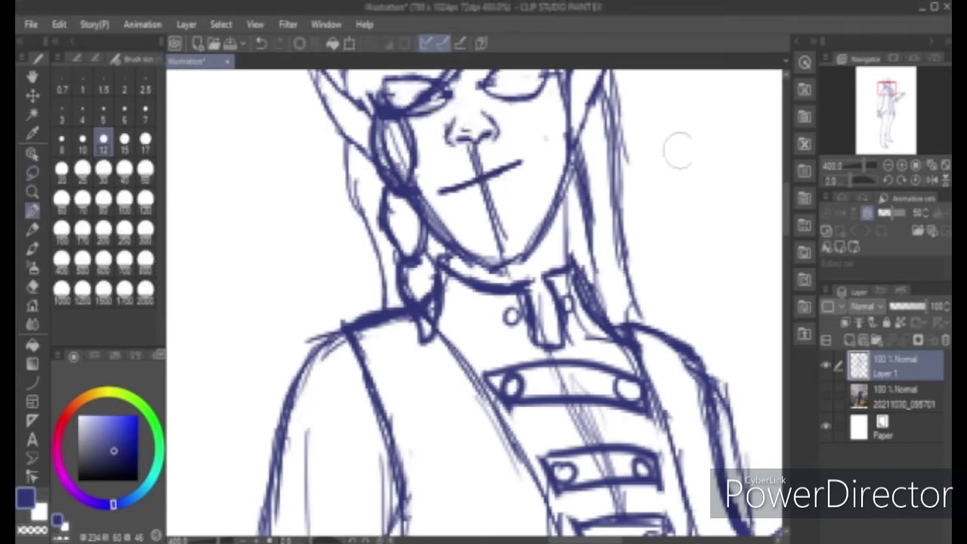
- Erase the vertical face guideline below the nose and adjust the nose and mouth with lasso selections
left_click(33, 286)
mouse_move(475, 147)
left_mouse_down()
mouse_move(446, 193)
mouse_move(500, 174)
mouse_move(505, 243)
left_mouse_up()
left_click(36, 173)
mouse_move(445, 112)
left_mouse_down()
mouse_move(514, 147)
mouse_move(444, 118)
left_mouse_up()
left_click(531, 200)
left_click_drag(515, 145, 513, 150)
left_click(453, 204)
left_click(355, 200)
- Try a shorter slanted mouth line and erase the old jaw and chin lines
left_click(32, 210)
left_click_drag(471, 192, 518, 175)
key("ctrl+z")
left_click(33, 286)
mouse_move(430, 217)
left_mouse_down()
mouse_move(496, 264)
mouse_move(550, 189)
left_mouse_up()
left_click(33, 209)
left_click_drag(414, 185, 500, 238)
left_click_drag(568, 168, 514, 236)
left_click_drag(447, 221, 447, 241)
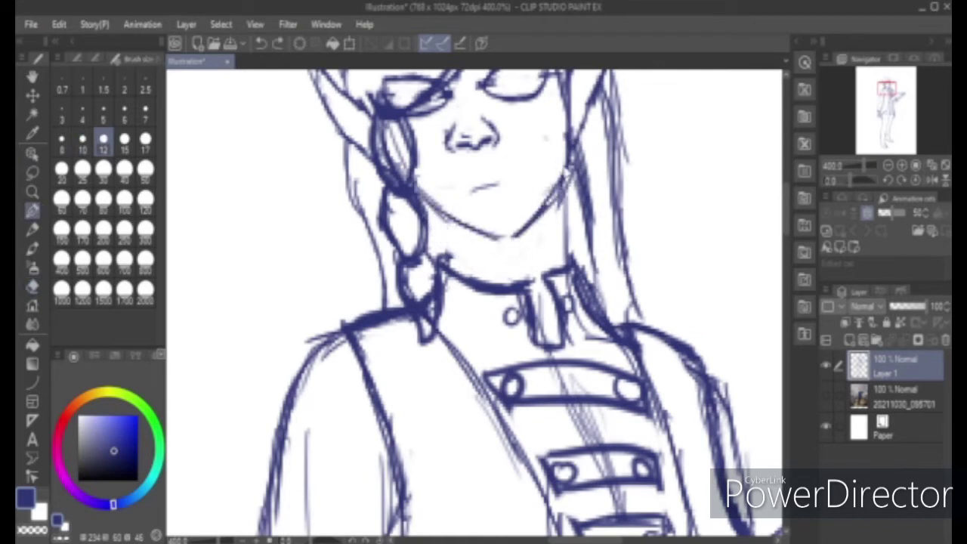
key("ctrl+z")
key("ctrl+z")
- Redraw both sides of the jaw meeting at a narrow chin and add the neck line beneath
left_click_drag(414, 181, 473, 240)
mouse_move(571, 153)
left_mouse_down()
mouse_move(506, 244)
mouse_move(470, 237)
left_mouse_up()
left_click_drag(446, 222, 447, 255)
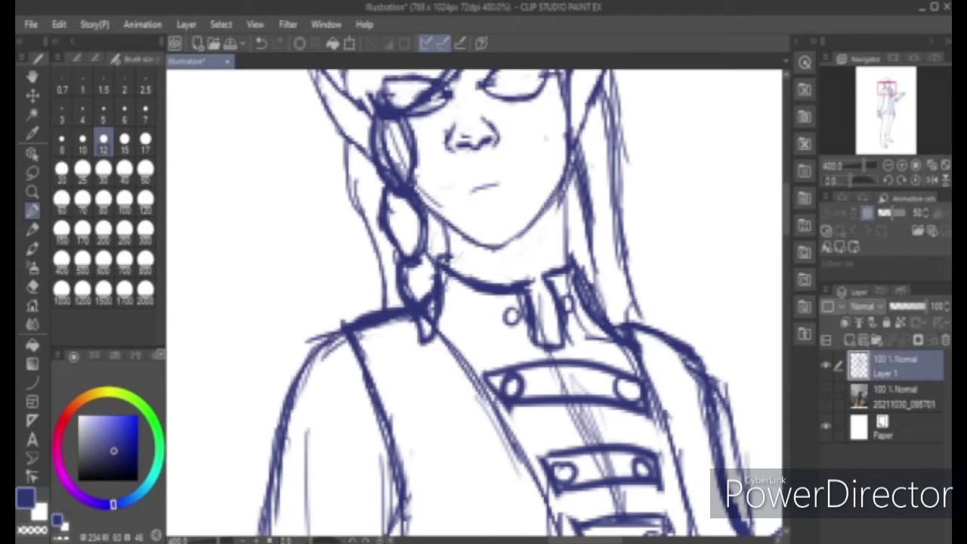
- Redraw the mouth as full closed lips along a slanted line and shade them in
left_click_drag(474, 190, 523, 177)
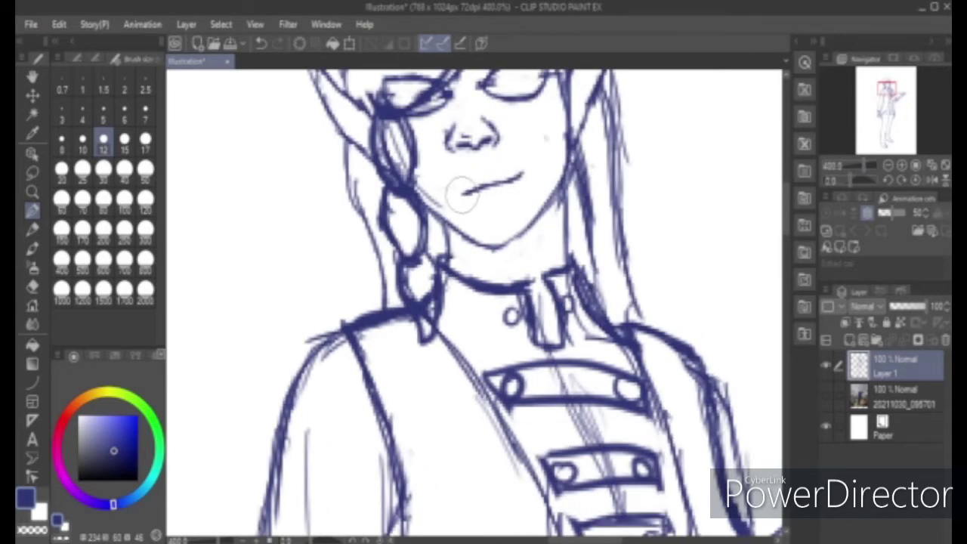
mouse_move(467, 180)
left_mouse_down()
mouse_move(503, 171)
mouse_move(498, 185)
mouse_move(481, 182)
mouse_move(512, 179)
mouse_move(474, 183)
mouse_move(500, 172)
mouse_move(487, 179)
mouse_move(515, 180)
mouse_move(470, 196)
left_mouse_up()
key("ctrl+z")
key("ctrl+z")
mouse_move(475, 195)
left_mouse_down()
mouse_move(513, 177)
mouse_move(489, 189)
left_mouse_up()
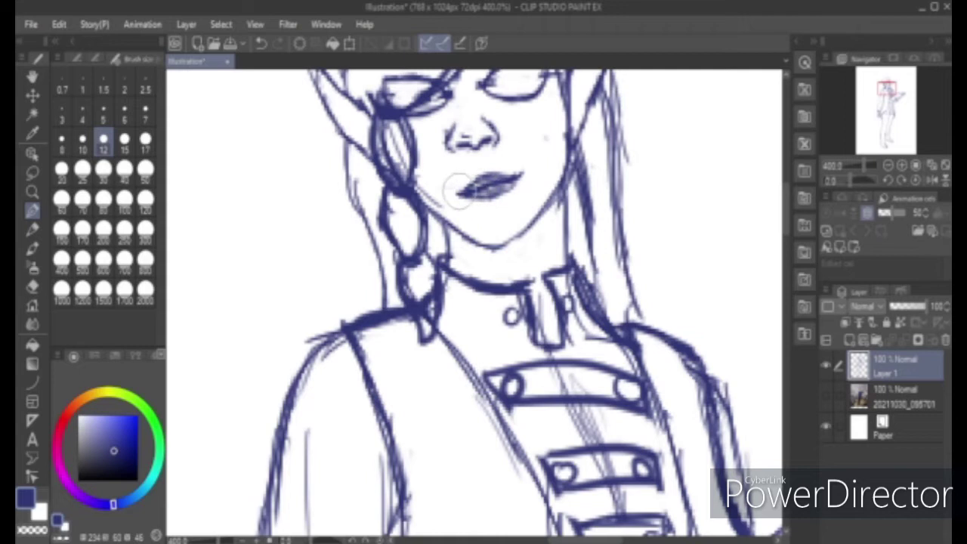
mouse_move(471, 89)
left_mouse_down()
mouse_move(423, 168)
mouse_move(485, 142)
mouse_move(482, 175)
left_mouse_up()
key("ctrl+z")
- Try heavy dark brows above both eyes and an iris in the left eye, clearing part of the fringe line beside it
left_click_drag(386, 165, 339, 160)
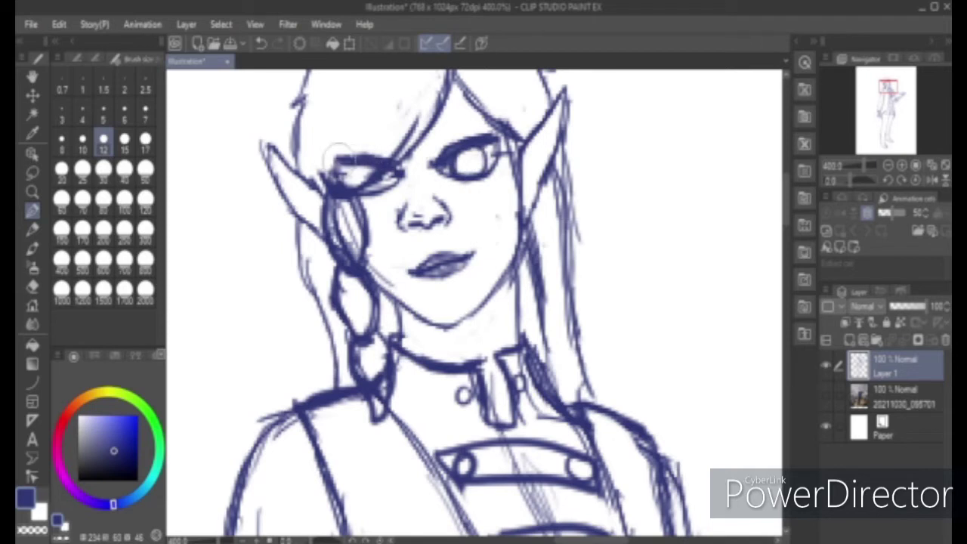
left_click_drag(439, 164, 490, 138)
left_click_drag(349, 168, 376, 189)
key("ctrl+z")
key("ctrl+z")
key("ctrl+z")
mouse_move(358, 169)
left_mouse_down()
mouse_move(364, 185)
mouse_move(361, 167)
mouse_move(379, 167)
left_mouse_up()
left_click(32, 286)
mouse_move(415, 121)
left_mouse_down()
mouse_move(391, 154)
mouse_move(362, 166)
mouse_move(400, 167)
left_mouse_up()
left_click(33, 212)
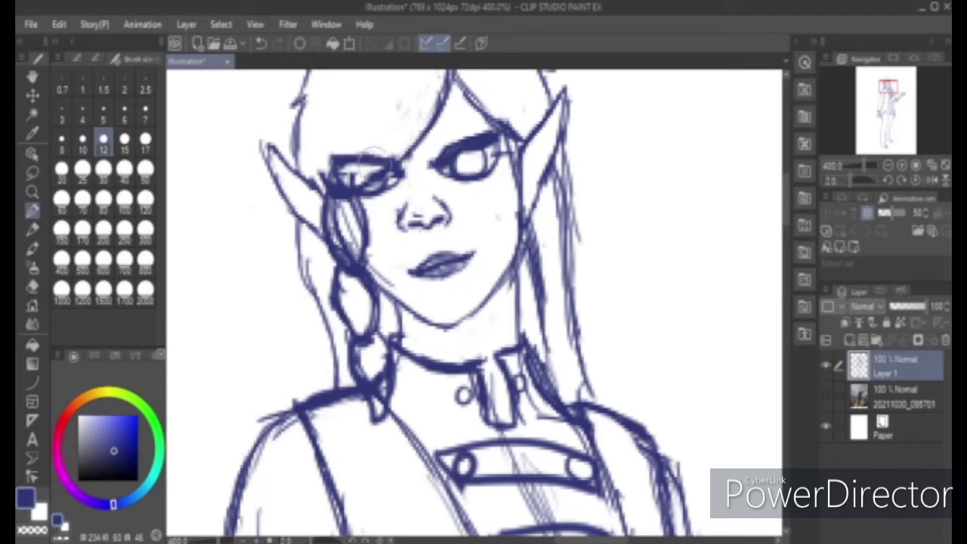
left_click_drag(333, 157, 390, 149)
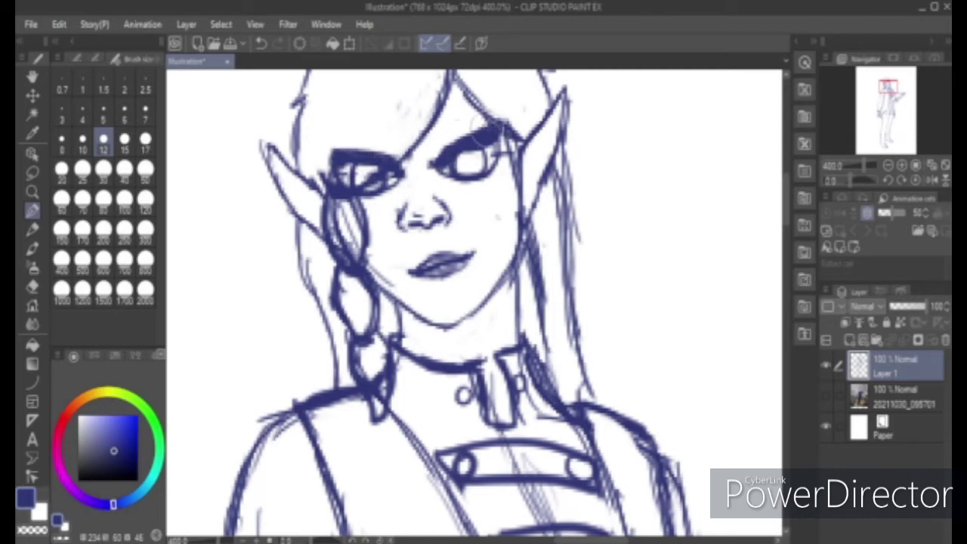
- Erase the heavy brows above both eyes and rework the upper eyelid lines
left_click_drag(852, 166, 865, 166)
left_click(33, 286)
mouse_move(366, 135)
left_mouse_down()
mouse_move(326, 127)
mouse_move(377, 135)
left_mouse_up()
mouse_move(438, 130)
left_mouse_down()
mouse_move(482, 113)
mouse_move(445, 134)
left_mouse_up()
left_click_drag(336, 141, 382, 145)
left_click(32, 210)
mouse_move(314, 156)
left_mouse_down()
mouse_move(367, 141)
mouse_move(392, 156)
mouse_move(503, 123)
mouse_move(464, 159)
left_mouse_up()
- Delete the old eyes on both sides of the face with lasso selections, zoomed to 443.8%
scroll(453, 144, "up", 2)
left_click(32, 173)
left_click_drag(371, 203, 368, 201)
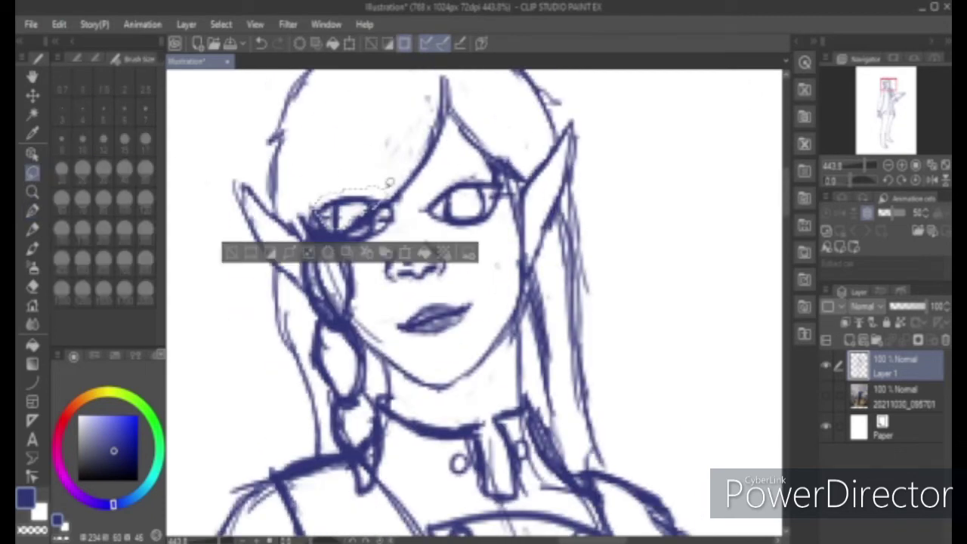
key("Delete")
left_click_drag(453, 177, 480, 195)
key("Delete")
key("ctrl+d")
- Erase the stray lines beside the right ear and draw inner contour lines in both pointed ears
key("e")
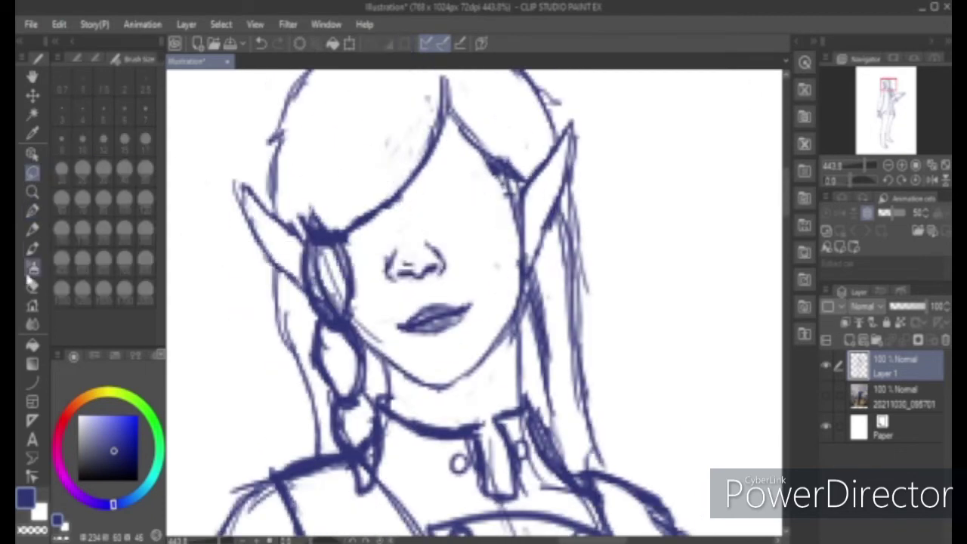
left_click(32, 211)
mouse_move(553, 169)
left_mouse_down()
mouse_move(517, 211)
mouse_move(530, 204)
mouse_move(525, 249)
left_mouse_up()
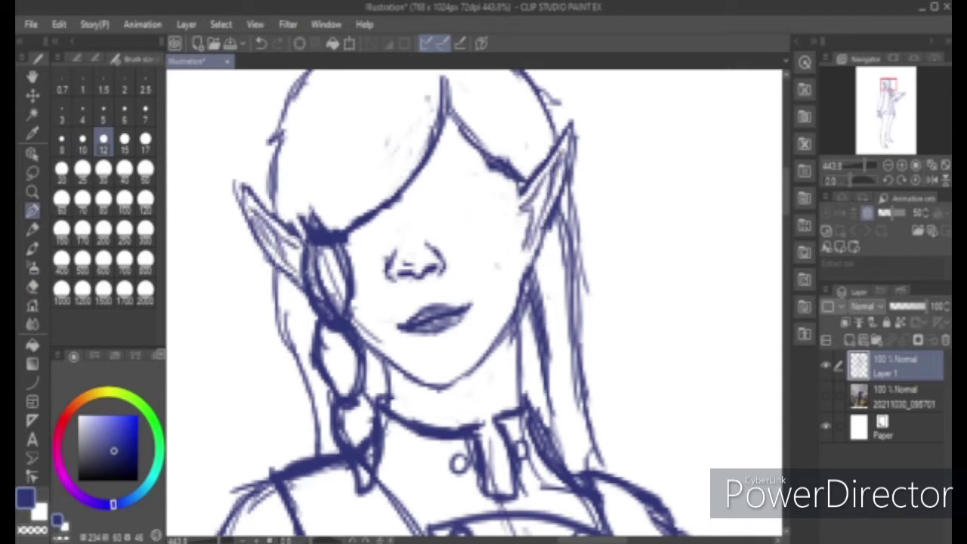
- Lasso the nose and shift it slightly to the right on the face
key("m")
mouse_move(392, 232)
left_mouse_down()
mouse_move(460, 225)
mouse_move(394, 234)
left_mouse_up()
left_click(473, 326)
left_click_drag(448, 278, 460, 281)
left_click(410, 330)
left_click(311, 327)
- Draw a new almond-shaped outline for the right eye and undo the extra attempts around it
left_click(32, 211)
mouse_move(445, 189)
left_mouse_down()
mouse_move(499, 170)
mouse_move(442, 194)
mouse_move(466, 179)
left_mouse_up()
key("ctrl+z")
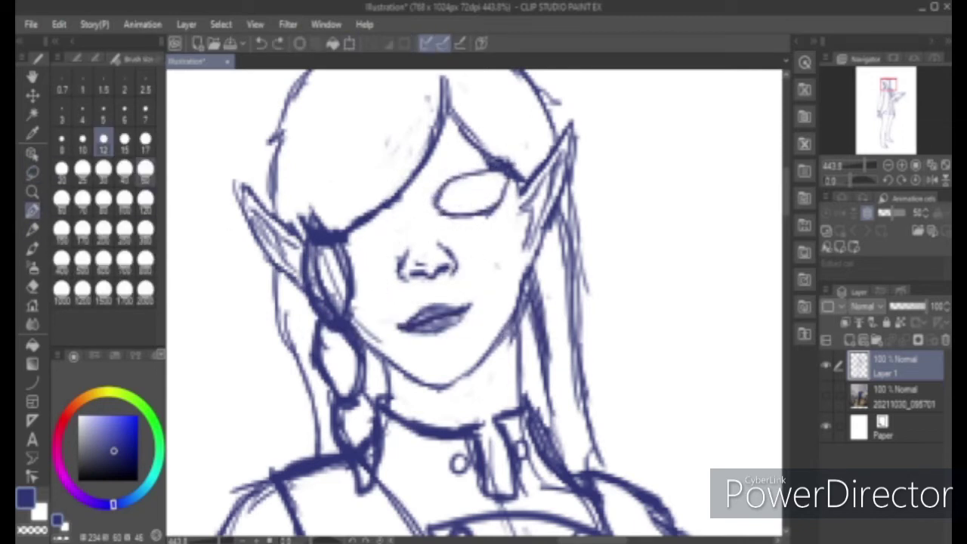
mouse_move(396, 205)
left_mouse_down()
mouse_move(346, 189)
mouse_move(378, 189)
mouse_move(317, 195)
mouse_move(325, 217)
mouse_move(414, 206)
left_mouse_up()
key("ctrl+z")
left_click_drag(462, 176, 470, 168)
key("ctrl+z")
key("ctrl+z")
key("ctrl+z")
key("ctrl+z")
- Duplicate the right eye outline, flip it horizontally, place and tilt it under the fringe, and merge it into the sketch layer
left_click(33, 173)
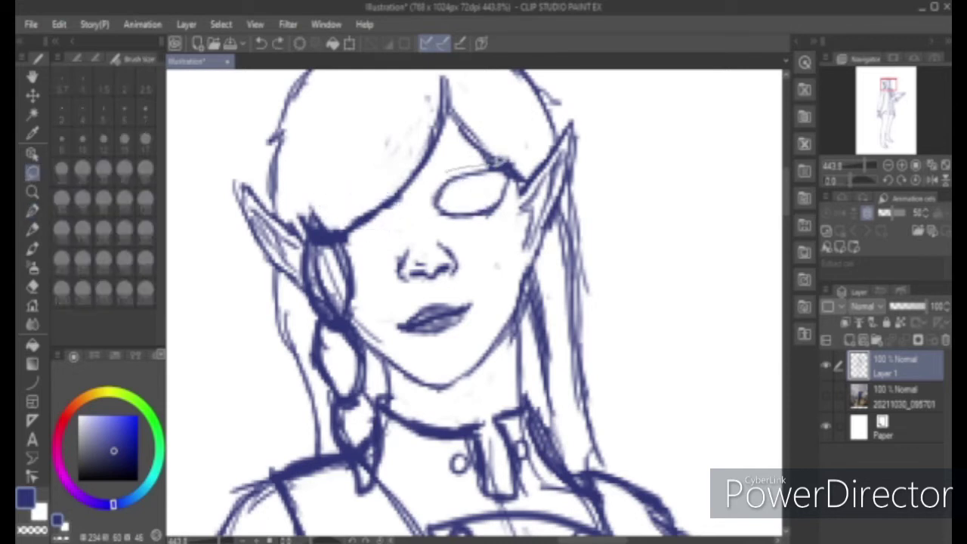
left_click_drag(427, 192, 446, 172)
left_click(500, 260)
left_click(519, 261)
right_click(472, 202)
left_click(487, 287)
left_click_drag(472, 202, 372, 202)
left_click_drag(456, 150, 440, 129)
left_click_drag(371, 198, 377, 216)
mouse_move(443, 221)
left_mouse_down()
mouse_move(464, 201)
mouse_move(470, 211)
left_mouse_up()
left_click(345, 292)
left_click(252, 282)
right_click(903, 366)
left_click(820, 394)
- Draw an iris in each eye and thicken both upper eyelid lines
left_click(33, 210)
key("ctrl+z")
key("ctrl+z")
key("ctrl+z")
mouse_move(352, 210)
left_mouse_down()
mouse_move(386, 204)
mouse_move(329, 200)
left_mouse_up()
left_click_drag(393, 197, 403, 202)
key("ctrl+z")
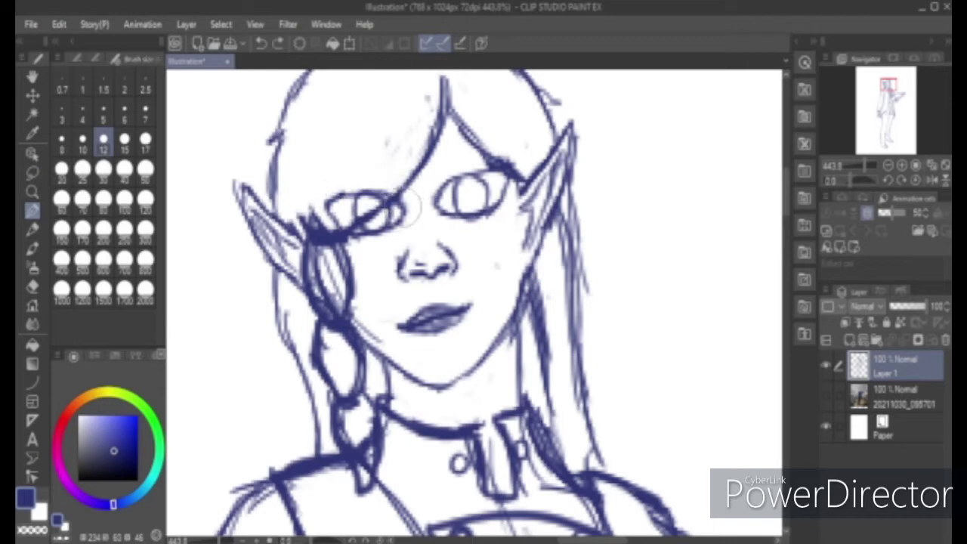
mouse_move(438, 193)
left_mouse_down()
mouse_move(436, 204)
mouse_move(493, 173)
left_mouse_up()
left_click_drag(339, 189, 399, 197)
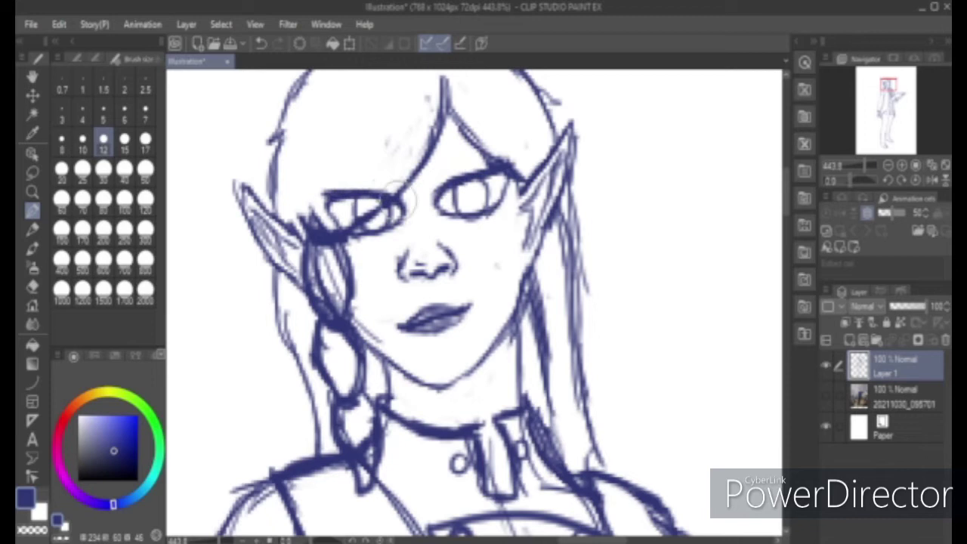
left_click_drag(332, 183, 393, 185)
- Lasso the mouth and adjust its shape slightly with a transform
left_click(33, 172)
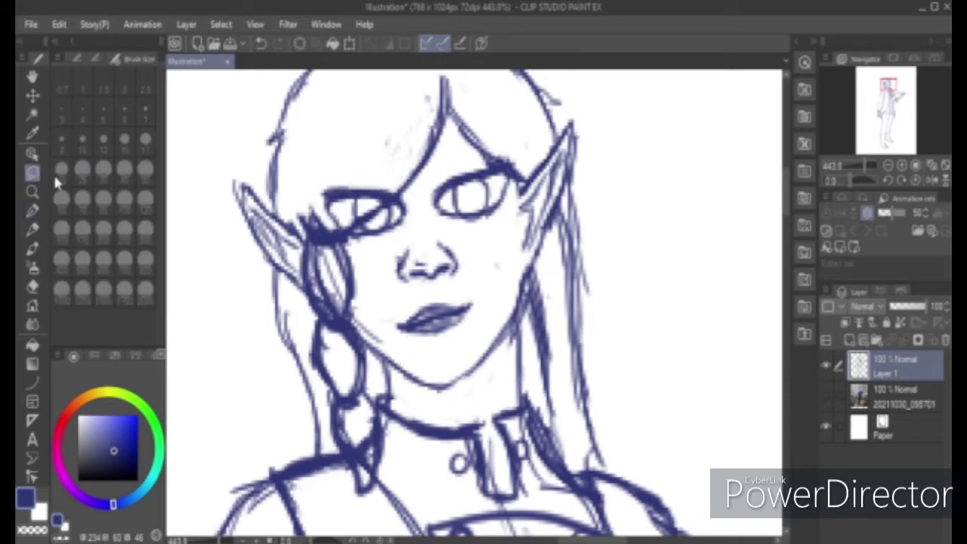
left_click_drag(414, 355, 393, 315)
key("ctrl+t")
left_click_drag(498, 303, 501, 313)
left_click(394, 393)
key("ctrl+d")
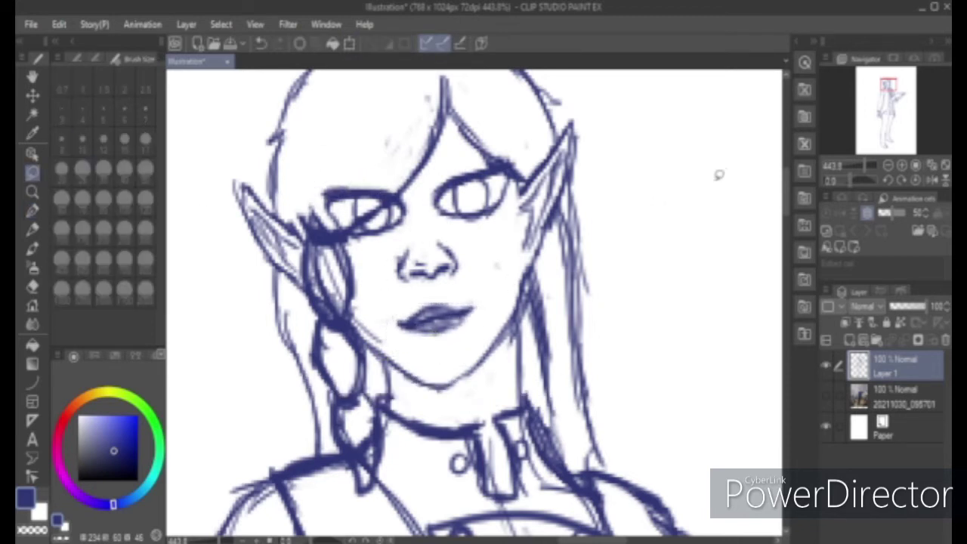
- Add strand lines to the braid, redraw its end as a pointed tuft, and add short lines on the neck
left_click(33, 211)
mouse_move(330, 338)
left_mouse_down()
mouse_move(355, 386)
mouse_move(358, 378)
left_mouse_up()
mouse_move(334, 408)
left_mouse_down()
mouse_move(345, 443)
mouse_move(375, 461)
left_mouse_up()
left_click(30, 287)
left_click_drag(385, 423, 368, 473)
left_click_drag(351, 437, 358, 480)
left_click(32, 211)
left_click_drag(344, 413, 370, 469)
left_click_drag(352, 414, 364, 462)
left_click_drag(397, 389, 453, 429)
left_click_drag(508, 352, 491, 416)
- Clean up the fringe line crossing the left eye and refit that eye with a lasso transform
left_click_drag(865, 165, 858, 165)
left_click_drag(888, 85, 888, 90)
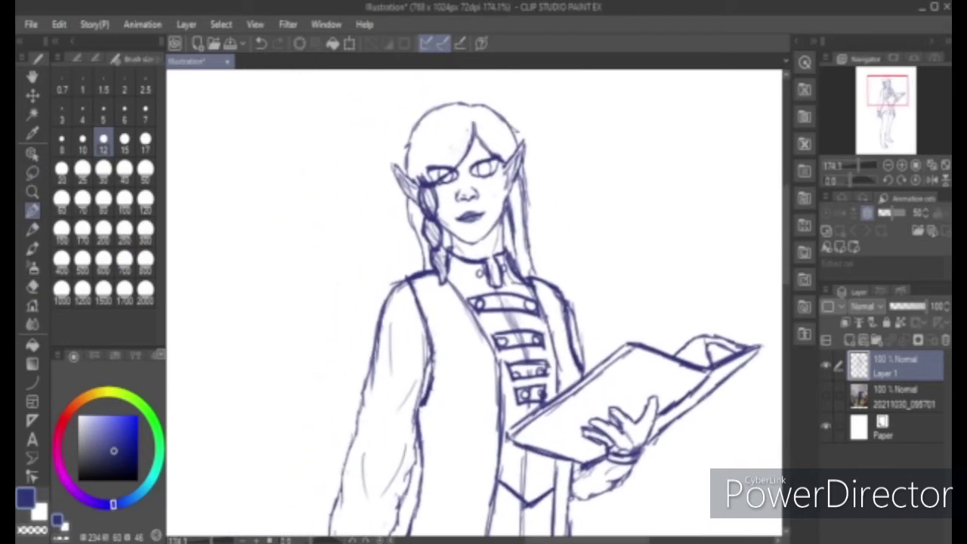
left_click_drag(858, 166, 862, 165)
left_click(885, 87)
left_click(33, 287)
mouse_move(480, 171)
left_mouse_down()
mouse_move(468, 185)
mouse_move(515, 160)
mouse_move(452, 186)
mouse_move(507, 156)
mouse_move(462, 189)
left_mouse_up()
left_click(33, 172)
key("ctrl+t")
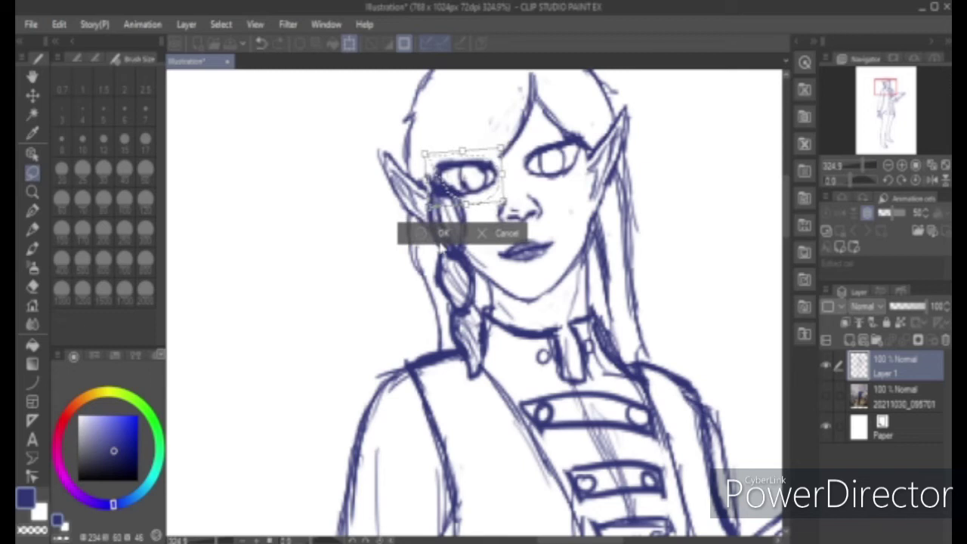
left_click(444, 232)
- Fill the large swept fringe with fine hair strands and clear the eye lines it covers
left_click(32, 212)
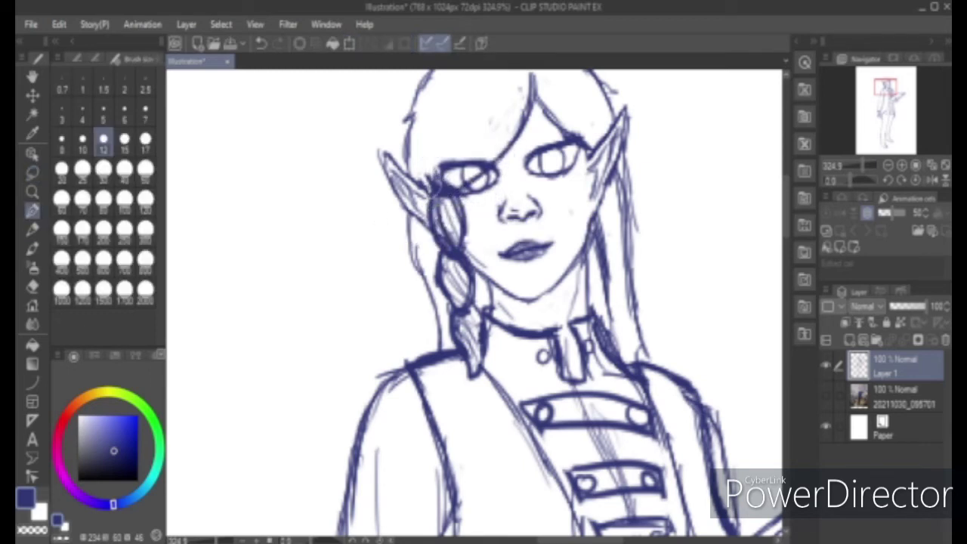
left_click_drag(476, 139, 454, 227)
left_click_drag(506, 161, 456, 245)
mouse_move(502, 160)
left_mouse_down()
mouse_move(447, 248)
mouse_move(435, 249)
left_mouse_up()
mouse_move(501, 173)
left_mouse_down()
mouse_move(463, 245)
mouse_move(442, 246)
left_mouse_up()
left_click_drag(467, 175, 433, 249)
left_click_drag(502, 134, 485, 189)
left_click_drag(498, 130, 423, 200)
left_click_drag(438, 151, 393, 256)
mouse_move(487, 136)
left_mouse_down()
mouse_move(396, 256)
mouse_move(411, 248)
left_mouse_up()
left_click_drag(488, 151, 431, 245)
left_click_drag(447, 145, 410, 233)
mouse_move(463, 172)
left_mouse_down()
mouse_move(426, 246)
mouse_move(446, 254)
mouse_move(425, 281)
mouse_move(414, 260)
left_mouse_up()
left_click(32, 286)
key("p")
left_click_drag(489, 139, 434, 238)
- Add fine strands to the long hair on both sides and to the smaller right section of the fringe
left_click_drag(396, 306, 405, 353)
left_click_drag(406, 317, 420, 403)
left_click_drag(422, 377, 432, 437)
left_click_drag(454, 364, 462, 393)
mouse_move(571, 340)
left_mouse_down()
mouse_move(574, 398)
mouse_move(584, 411)
left_mouse_up()
left_click_drag(600, 266, 602, 304)
left_click_drag(604, 232, 593, 359)
left_click_drag(583, 302, 623, 461)
left_click_drag(601, 328, 613, 465)
left_click_drag(515, 161, 546, 218)
mouse_move(505, 133)
left_mouse_down()
mouse_move(570, 225)
mouse_move(559, 211)
left_mouse_up()
mouse_move(538, 153)
left_mouse_down()
mouse_move(592, 241)
mouse_move(568, 220)
left_mouse_up()
- Lasso the left pointed ear and enlarge it outward with a transform
left_click_drag(861, 166, 856, 165)
left_click_drag(883, 84, 885, 92)
left_click_drag(856, 165, 863, 165)
left_click_drag(887, 92, 884, 85)
key("m")
mouse_move(468, 291)
left_mouse_down()
mouse_move(468, 243)
mouse_move(433, 220)
left_mouse_up()
key("ctrl+t")
left_click_drag(473, 162, 486, 147)
left_click_drag(393, 276, 378, 296)
left_click_drag(492, 299, 497, 288)
left_click_drag(430, 221, 423, 213)
key("Return")
key("ctrl+d")
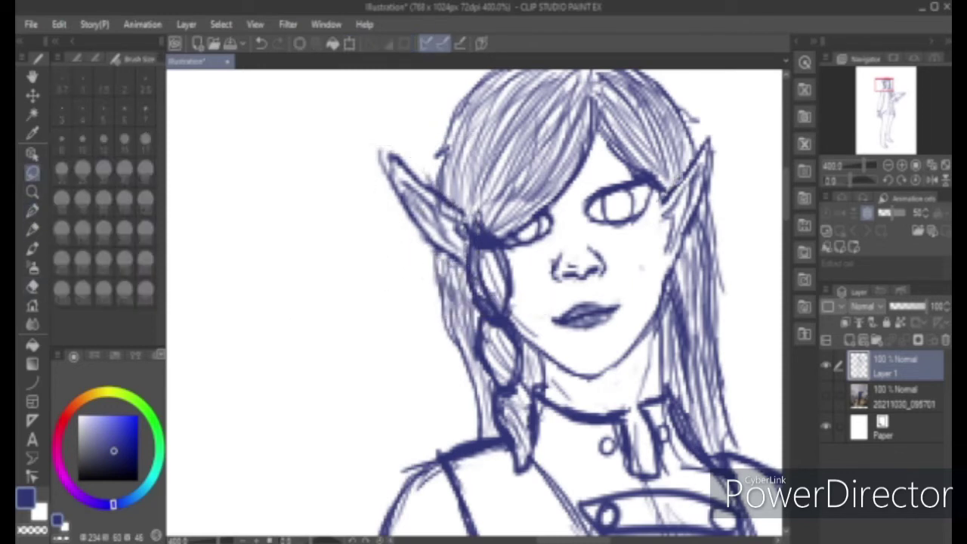
- Lengthen the right pointed ear with a lasso transform and clean up the lines where it meets the hair and jaw
left_click_drag(707, 198, 659, 198)
key("ctrl+t")
left_click_drag(714, 130, 730, 97)
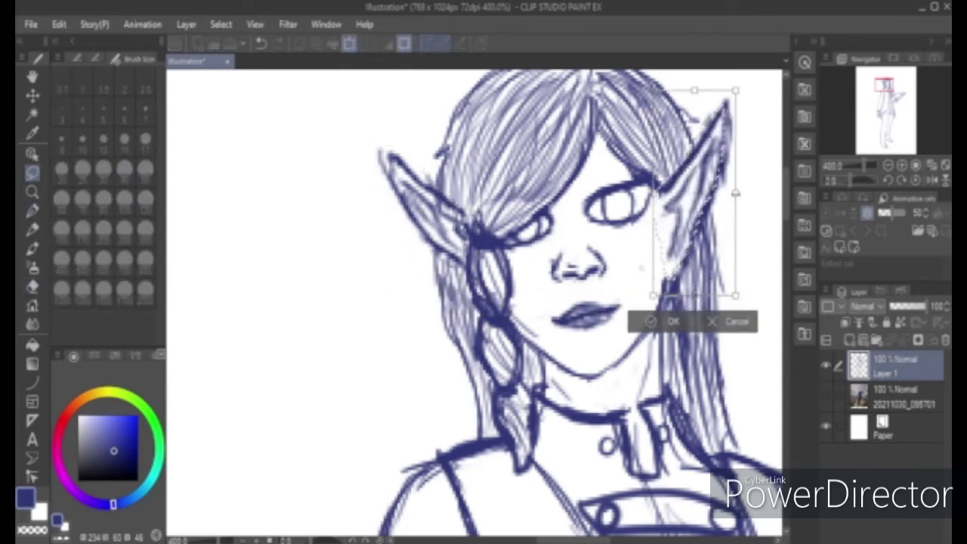
left_click_drag(729, 190, 704, 184)
left_click_drag(731, 270, 728, 259)
left_click_drag(714, 208, 714, 213)
left_click(669, 286)
key("ctrl+d")
key("e")
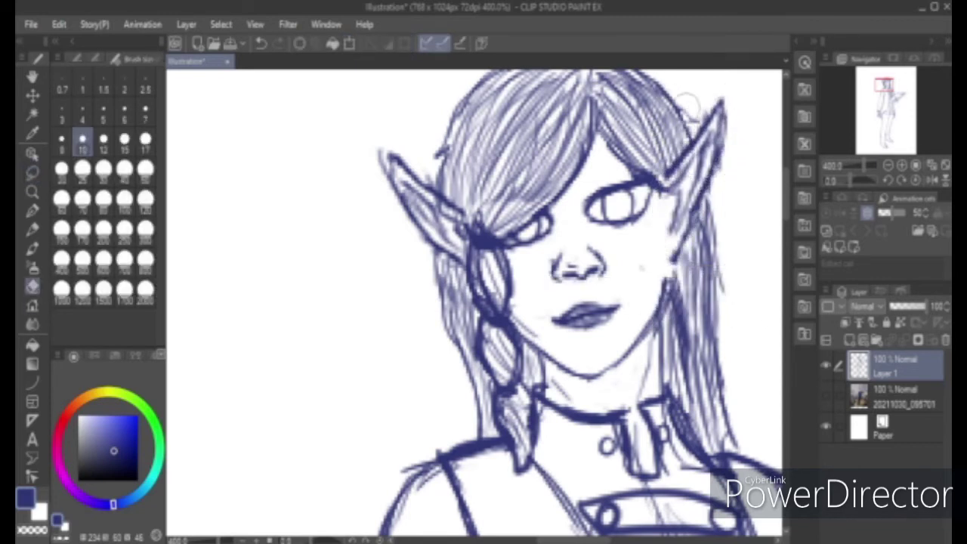
key("p")
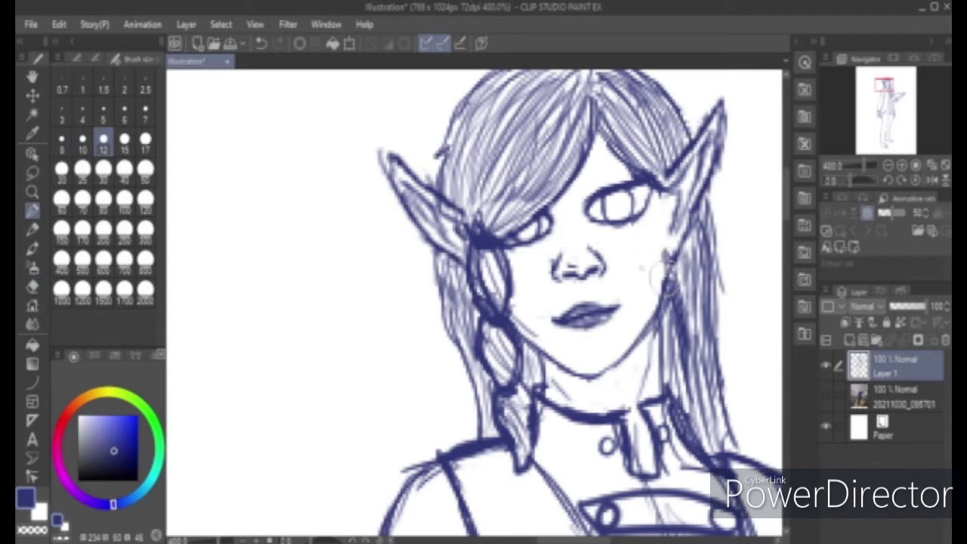
- Touch up the outer wrist line of the lowered hand on the left
left_click_drag(864, 165, 857, 165)
left_click_drag(884, 85, 882, 113)
left_click_drag(856, 165, 863, 165)
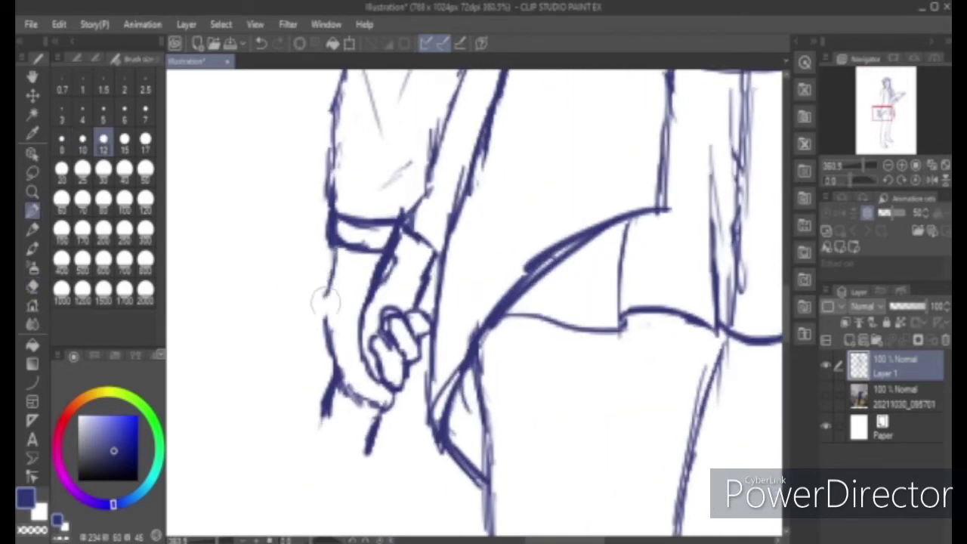
- Lasso the calf line of the left leg and nudge it with a transform
left_click_drag(863, 165, 855, 165)
left_click_drag(890, 94, 889, 131)
left_click(33, 173)
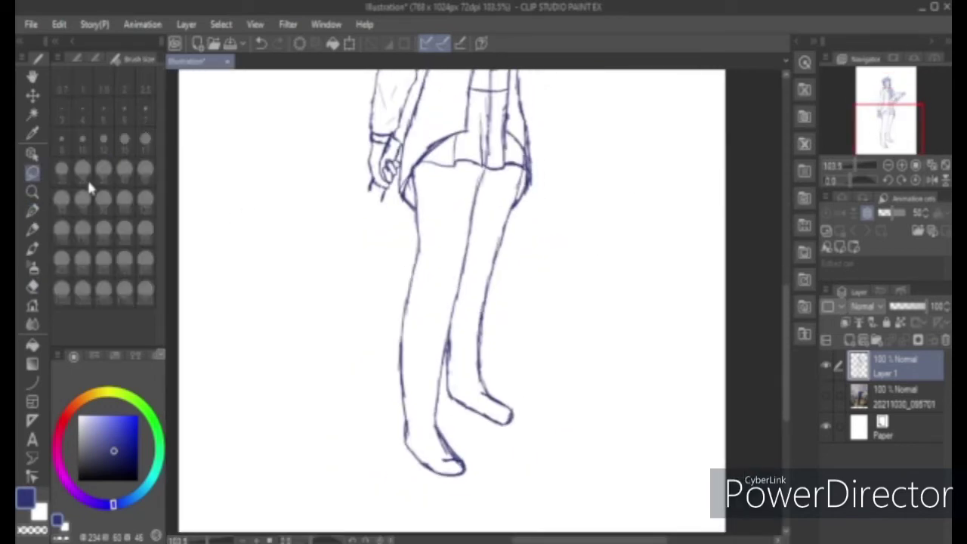
left_click_drag(421, 364, 386, 248)
left_click(449, 448)
left_click_drag(415, 289, 418, 290)
left_click_drag(474, 292, 473, 290)
left_click(425, 448)
- Lasso the outer side of the left lower leg and foot and shift it inward with a transform
mouse_move(409, 227)
left_mouse_down()
mouse_move(458, 471)
mouse_move(366, 303)
left_mouse_up()
left_click(464, 515)
left_click_drag(437, 382, 445, 382)
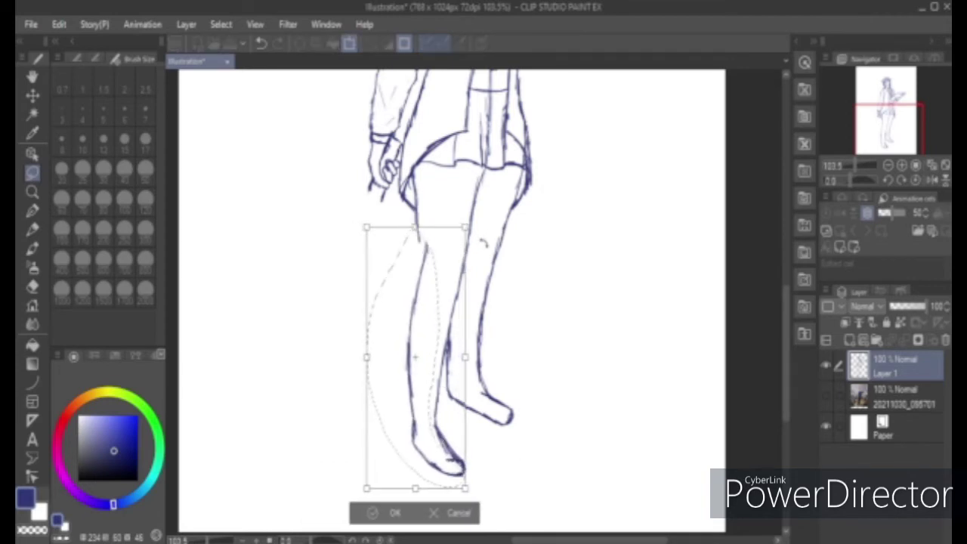
left_click(888, 165)
left_click(888, 165)
left_click_drag(889, 129, 891, 116)
left_click_drag(423, 335, 421, 326)
key("ctrl+z")
key("ctrl+z")
key("Return")
key("p")
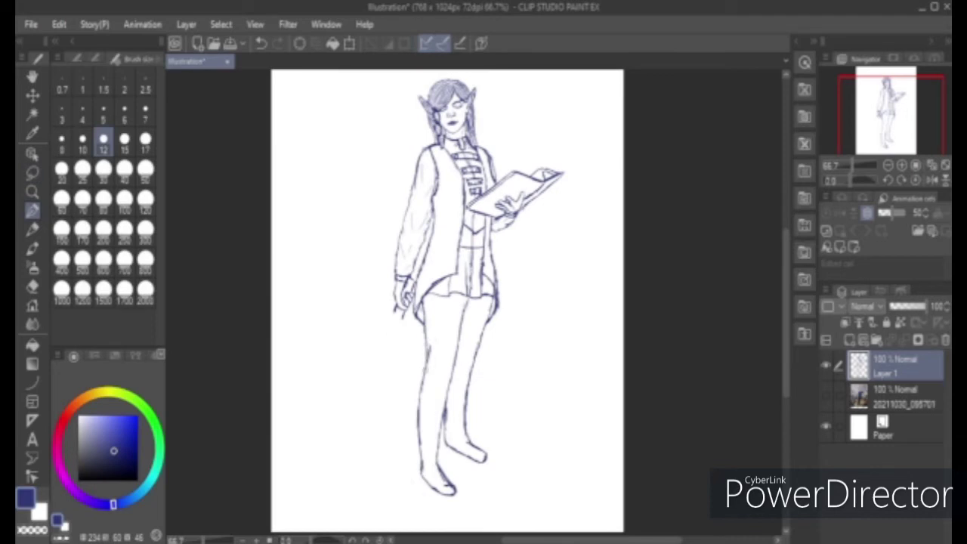
- Lasso the right leg's line and the right foot in turn and adjust each with a transform
key("m")
left_click_drag(460, 381, 476, 332)
key("ctrl+t")
key("Return")
key("ctrl+d")
left_click_drag(447, 432, 449, 407)
key("ctrl+t")
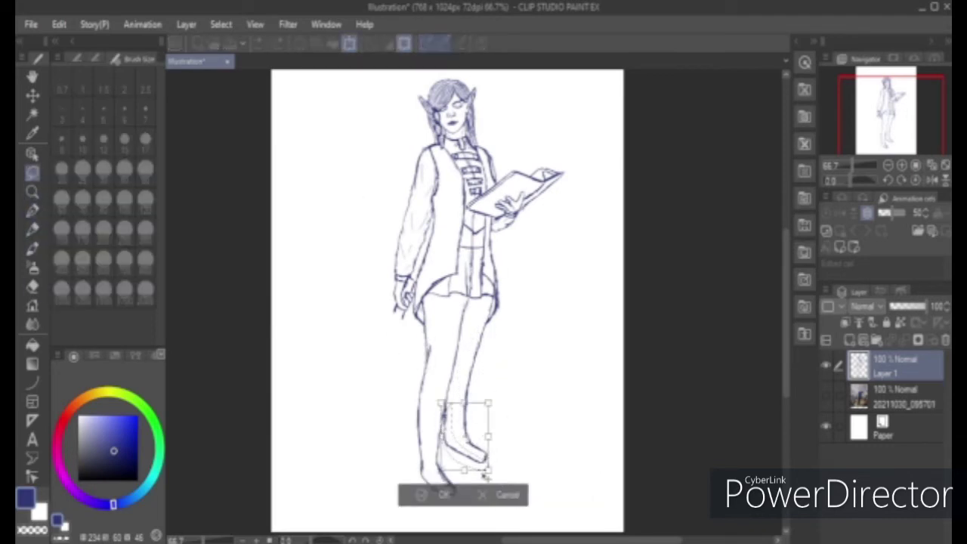
key("Return")
key("ctrl+d")
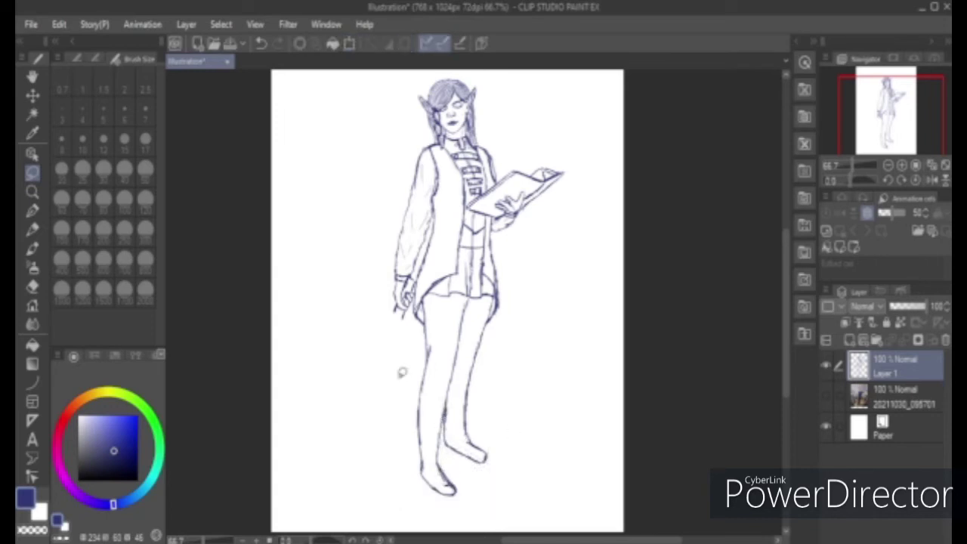
- Erase the sole and toe of the right foot and redraw them with a rounder shape
key("e")
key("p")
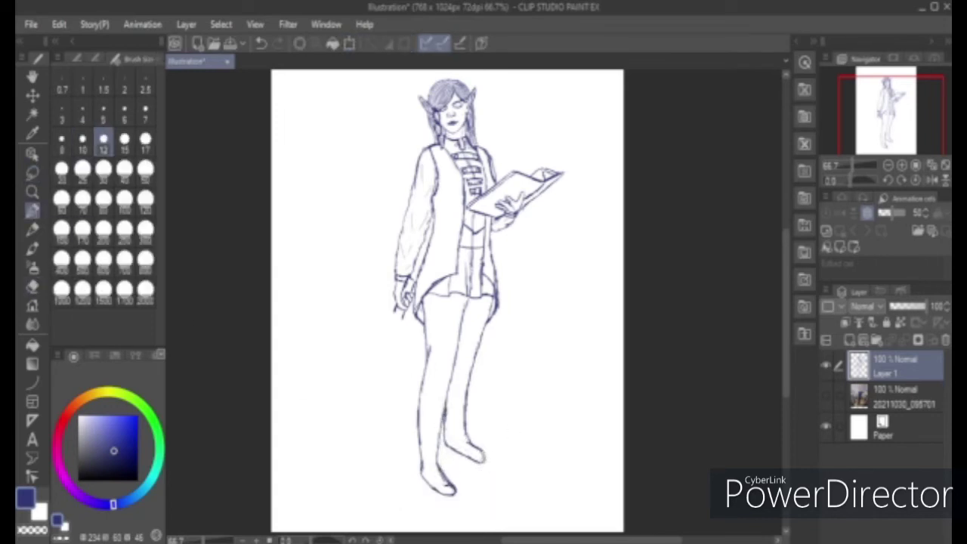
left_click(34, 287)
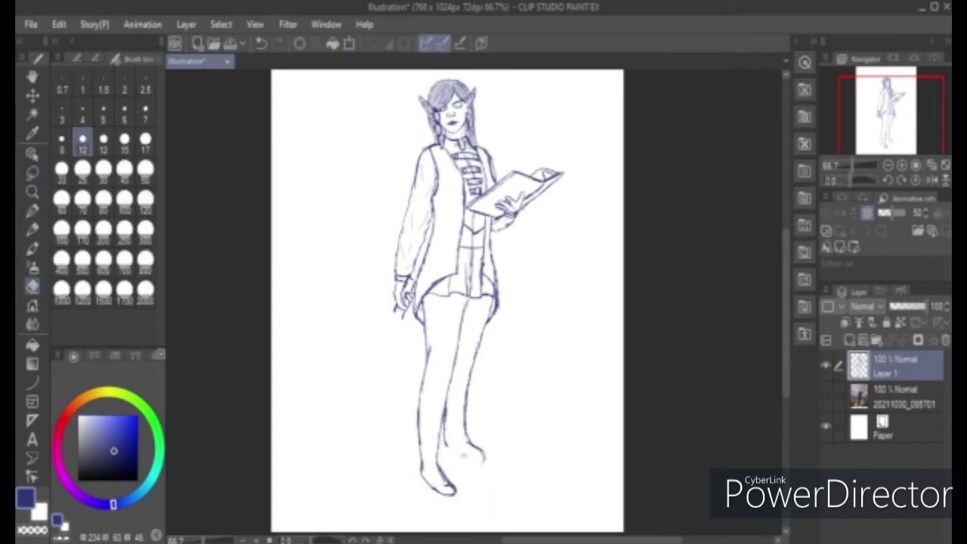
key("p")
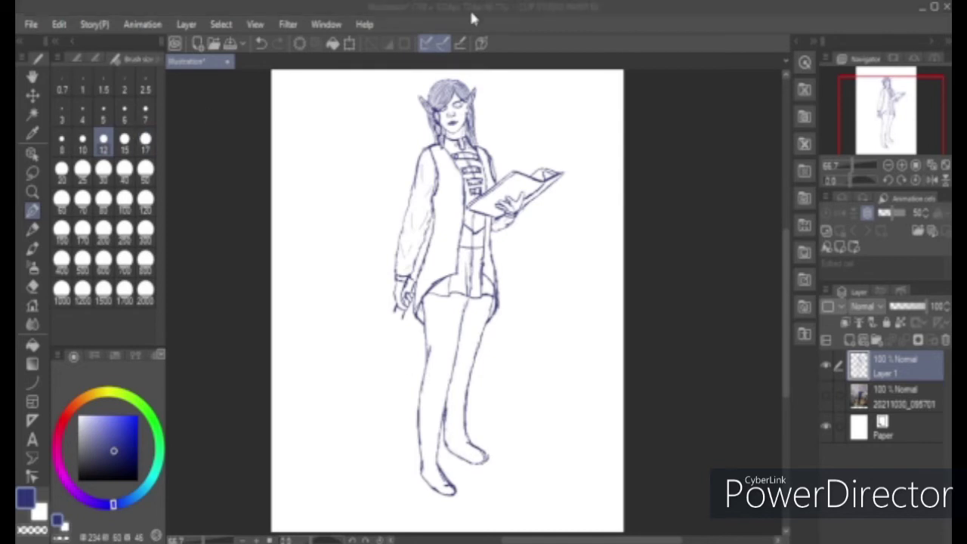
- Erase the waist lines below the pointed hem and draw a diagonal, hatched sash across the waist
left_click(471, 13)
left_click(902, 164)
left_click(902, 165)
left_click(892, 110)
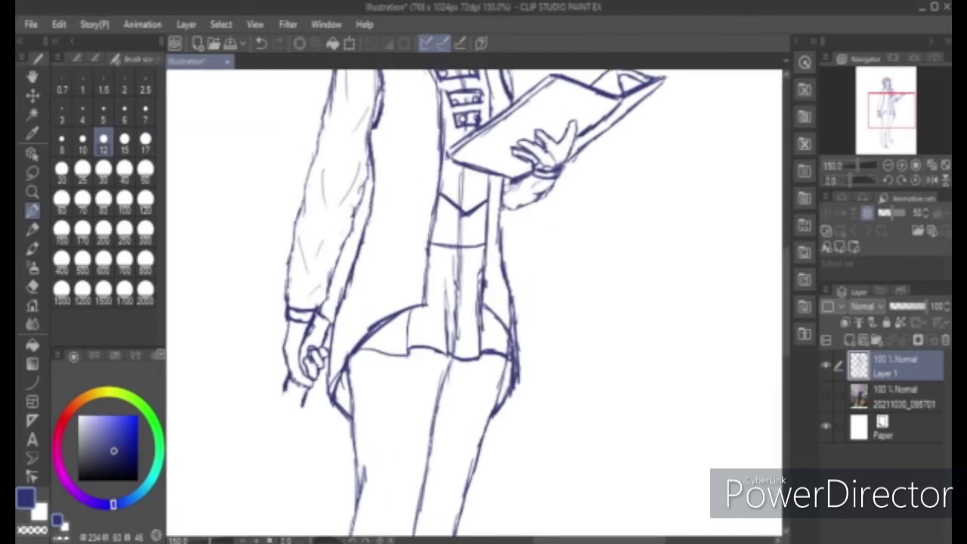
key("e")
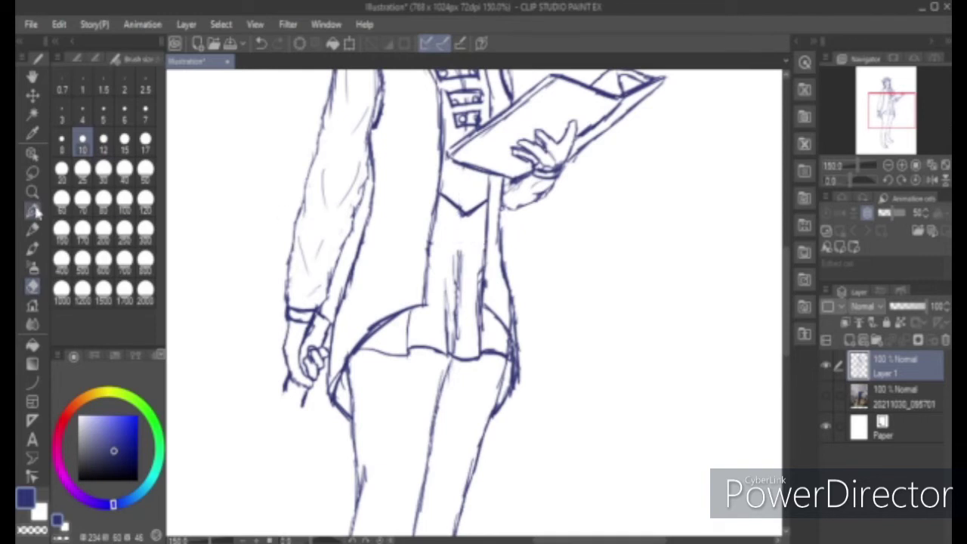
left_click(33, 211)
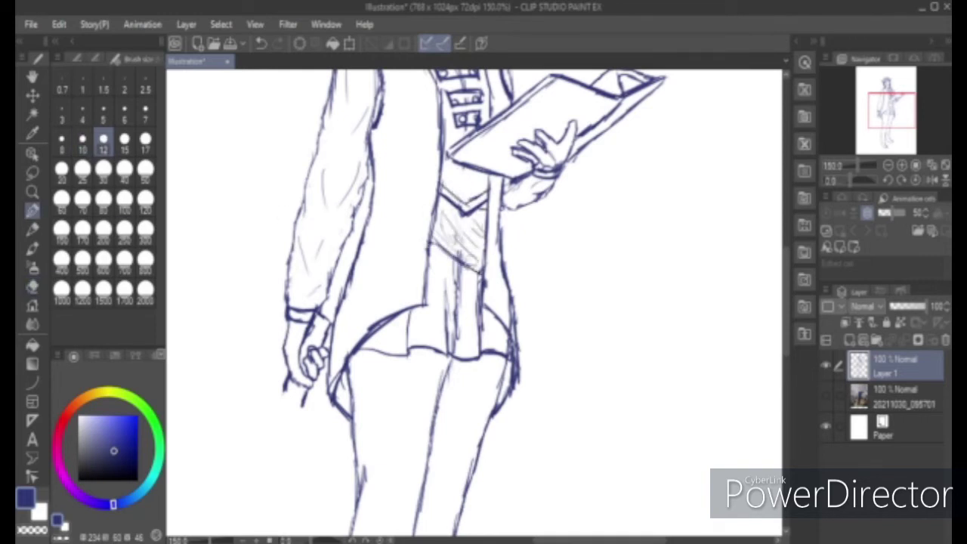
- Draw curved boot-top lines across both legs at the knees
mouse_move(891, 112)
left_mouse_down()
mouse_move(887, 122)
mouse_move(894, 114)
left_mouse_up()
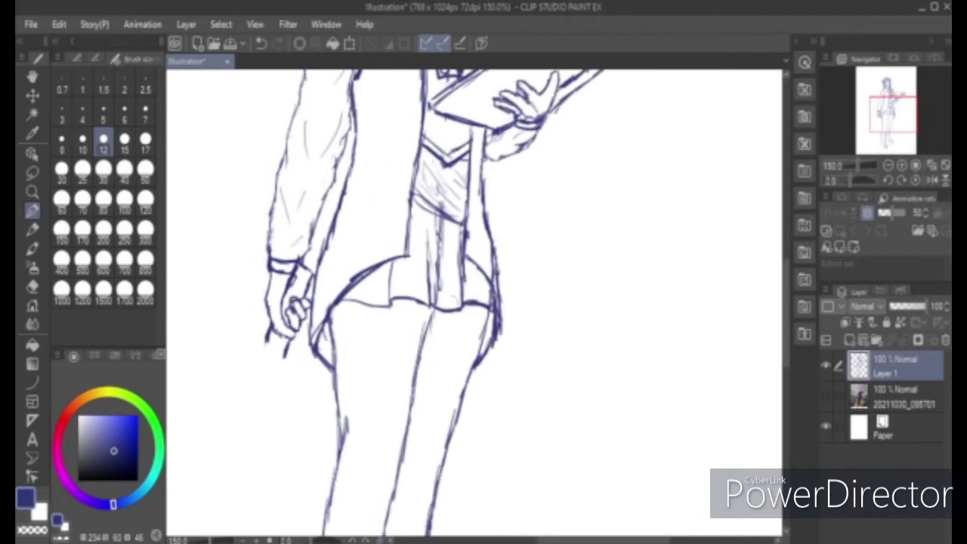
scroll(474, 302, "down", 3)
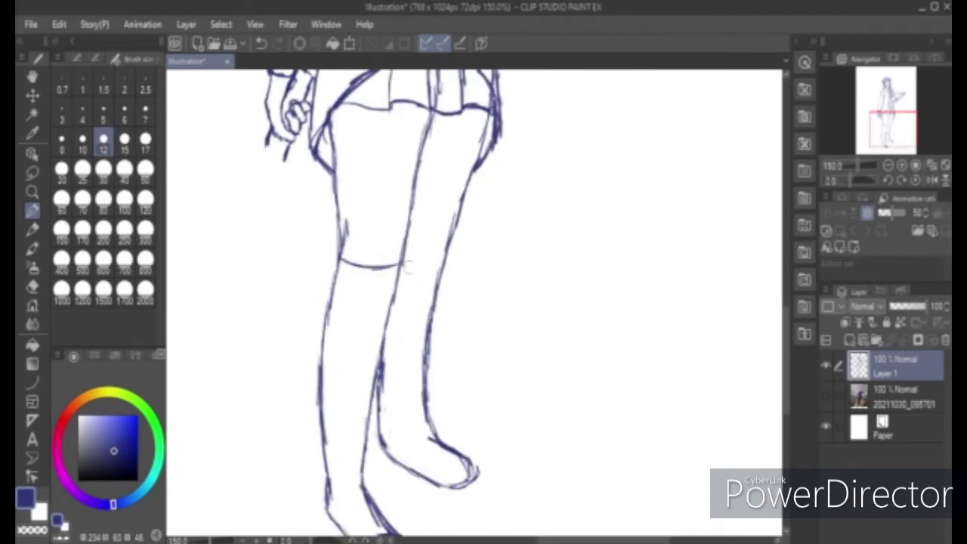
scroll(474, 302, "down", 1)
- Clean up the inner line of the right lower leg and redraw the right foot smaller
key("e")
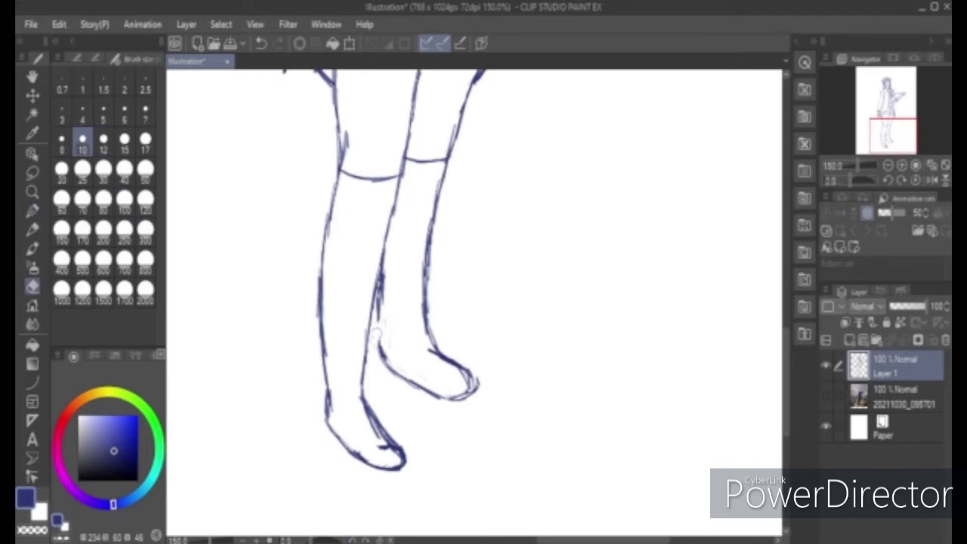
key("p")
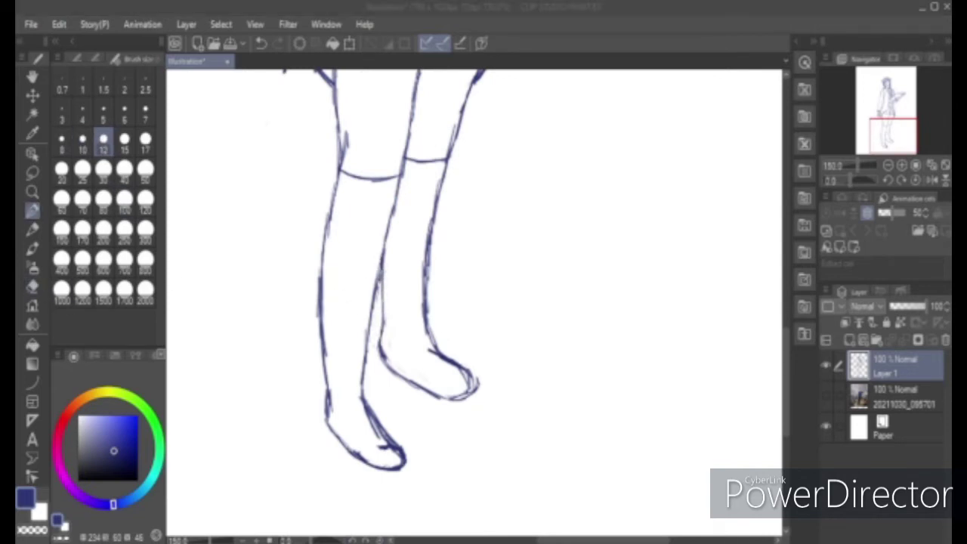
left_click(442, 43)
key("e")
left_click(82, 139)
mouse_move(382, 339)
left_mouse_down()
mouse_move(407, 375)
mouse_move(482, 381)
mouse_move(432, 346)
left_mouse_up()
key("p")
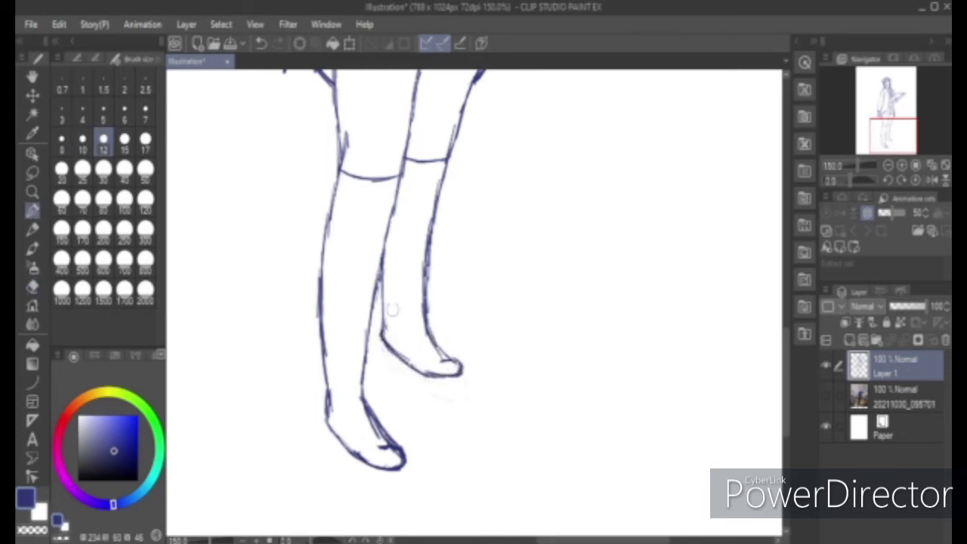
- Redraw the right boot's front ankle line and erase the stray lines around the ankle and toe
key("e")
key("p")
left_click_drag(421, 327, 429, 342)
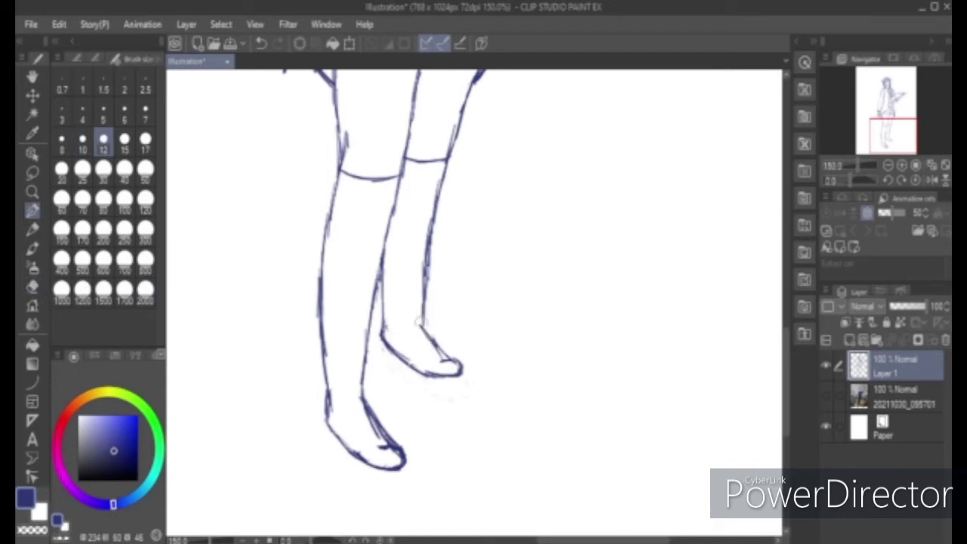
key("e")
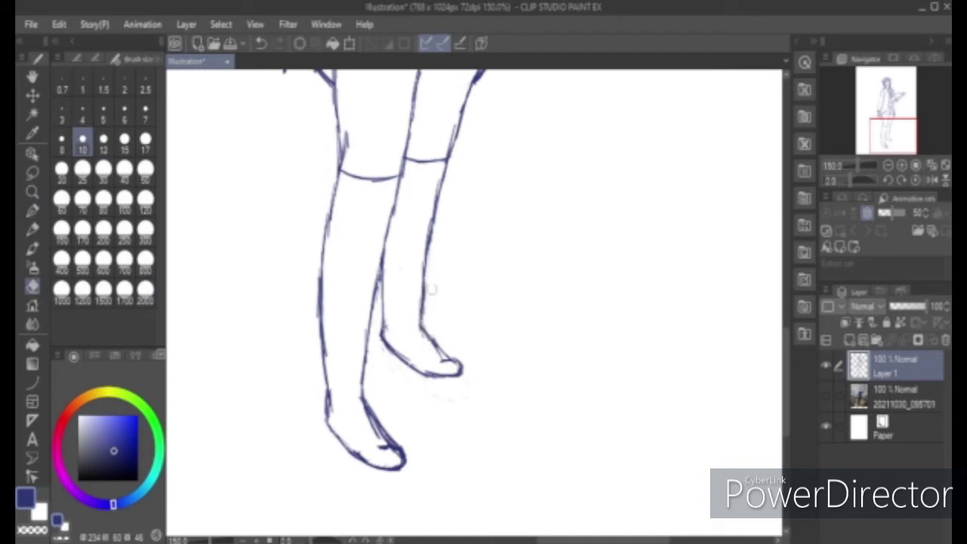
mouse_move(437, 347)
left_mouse_down()
mouse_move(457, 364)
mouse_move(454, 356)
left_mouse_up()
- Draw a flared cuff on the left boot with the first strap and buckle outlines below its edge
key("p")
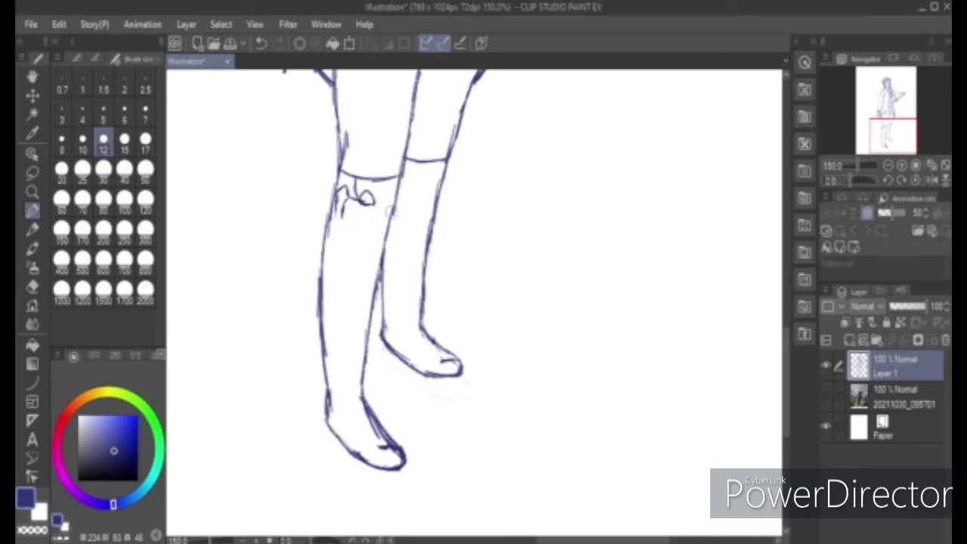
left_click(899, 133)
left_click(33, 286)
left_click_drag(340, 218, 339, 228)
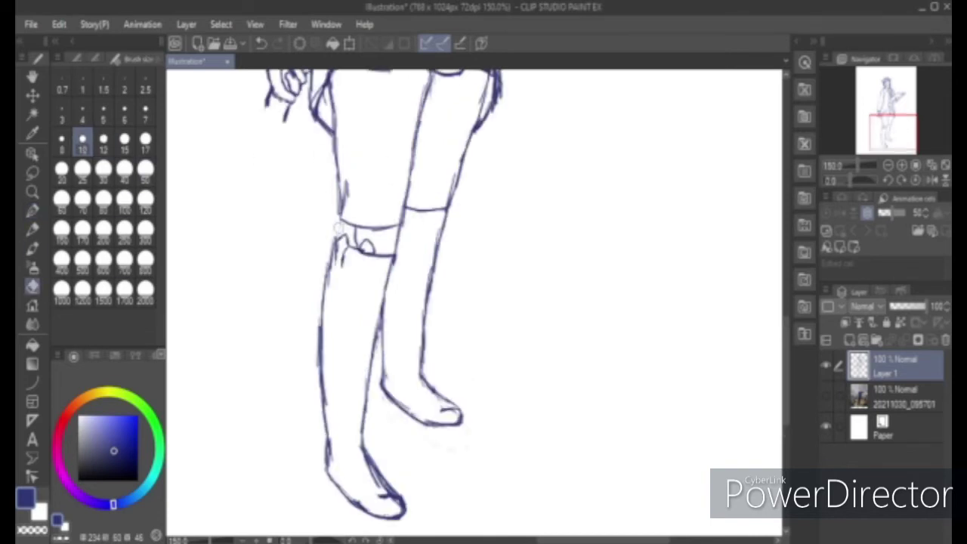
key("p")
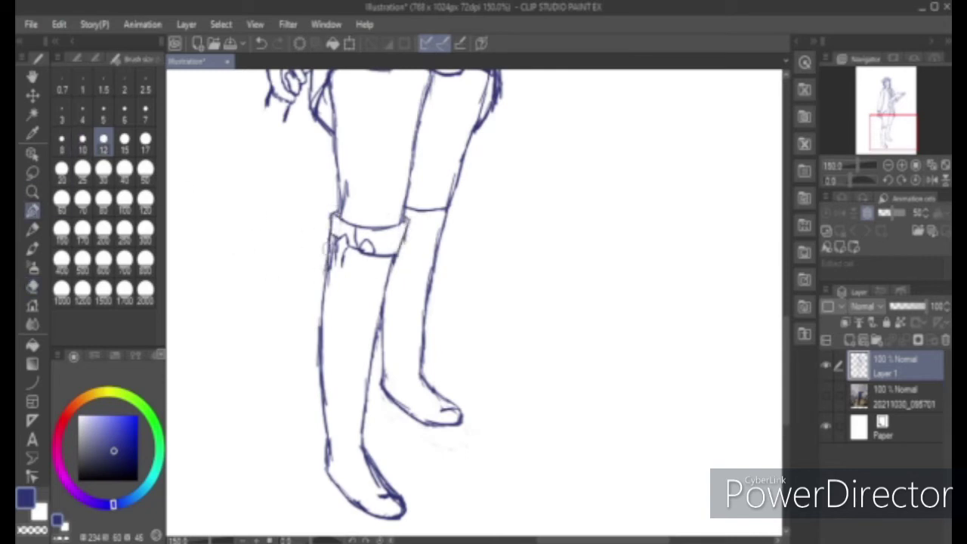
- Complete the strap around the left boot's cuff with a lower edge, a hanging end and an oval buckle
mouse_move(356, 263)
left_mouse_down()
mouse_move(393, 267)
mouse_move(401, 251)
mouse_move(391, 276)
left_mouse_up()
left_click(32, 286)
left_click(32, 211)
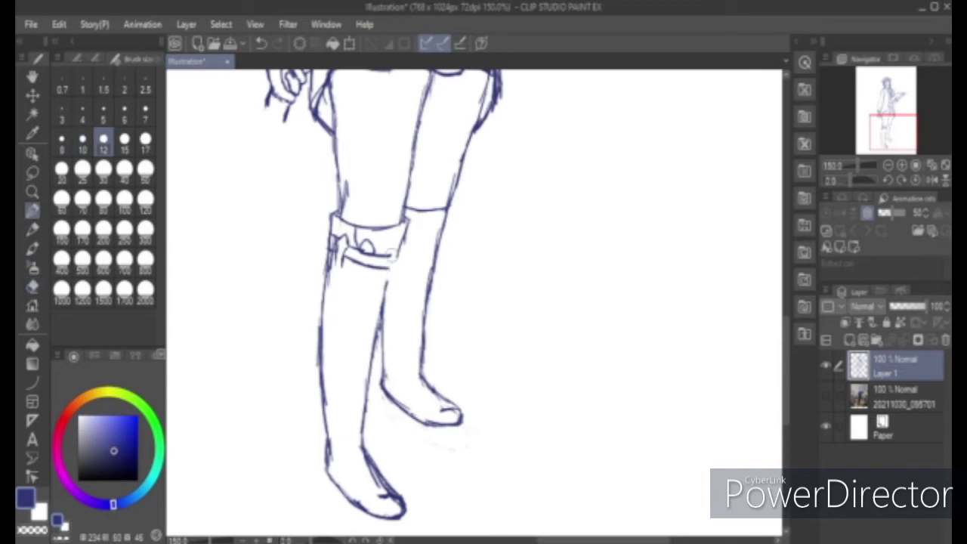
key("e")
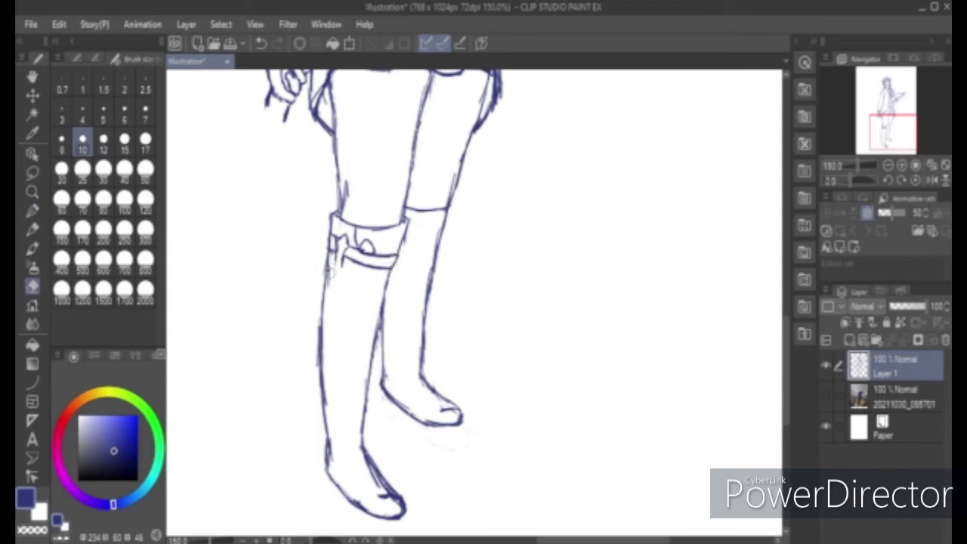
key("p")
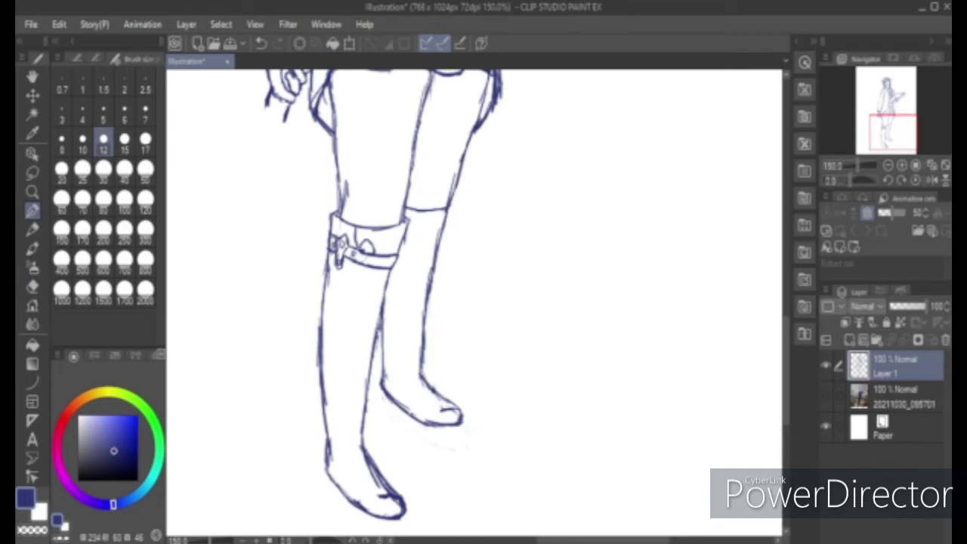
key("e")
left_click_drag(370, 264, 376, 259)
left_click(34, 211)
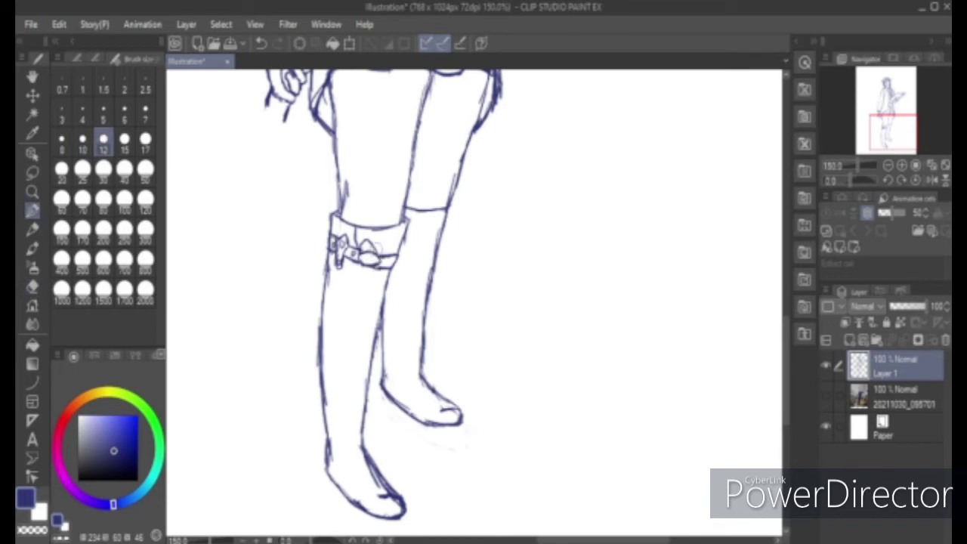
- Refine the outlines and details of the left boot's cuff strap and oval buckle at high zoom
scroll(383, 267, "up", 7)
left_click_drag(306, 227, 356, 228)
mouse_move(327, 231)
left_mouse_down()
mouse_move(354, 231)
mouse_move(346, 249)
mouse_move(326, 233)
left_mouse_up()
left_click_drag(378, 216, 370, 228)
mouse_move(432, 240)
left_mouse_down()
mouse_move(460, 250)
mouse_move(479, 233)
mouse_move(483, 264)
left_mouse_up()
left_click_drag(412, 287, 401, 315)
left_click_drag(457, 279, 426, 401)
left_click(888, 165)
scroll(418, 300, "up", 7)
- Clean up the strap lines and draw a banded holder hanging below the strap on the left boot
key("e")
mouse_move(414, 192)
left_mouse_down()
mouse_move(417, 276)
mouse_move(403, 240)
mouse_move(446, 274)
left_mouse_up()
key("p")
mouse_move(385, 262)
left_mouse_down()
mouse_move(471, 294)
mouse_move(375, 253)
left_mouse_up()
left_click_drag(470, 293, 450, 347)
mouse_move(378, 291)
left_mouse_down()
mouse_move(453, 332)
mouse_move(445, 381)
mouse_move(355, 362)
mouse_move(446, 378)
left_mouse_up()
left_click_drag(372, 325, 376, 384)
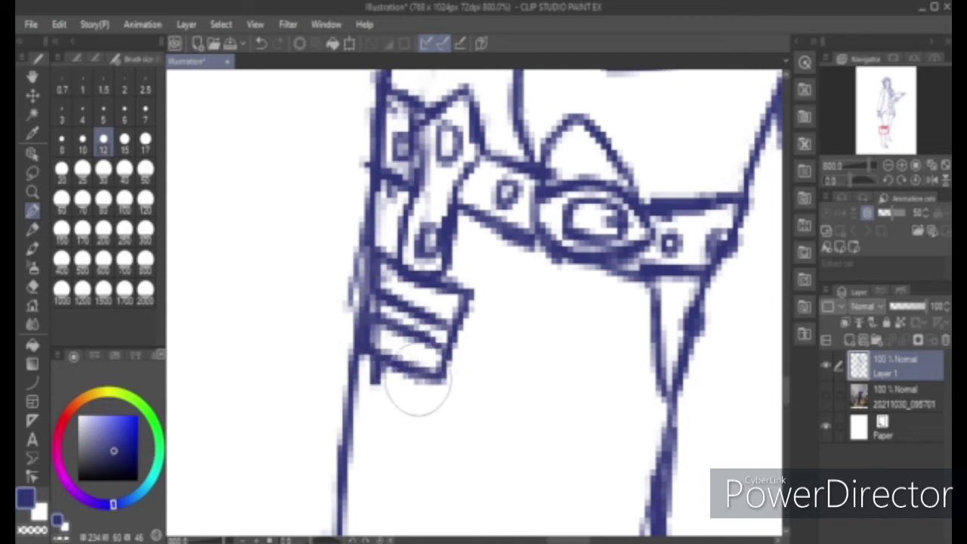
- Draw two connecting straps and a pouch with a buttoned flap below the banded holder
left_click(883, 133)
left_click_drag(391, 124, 542, 148)
left_click_drag(468, 110, 464, 134)
left_click_drag(425, 88, 425, 133)
left_click_drag(542, 150, 499, 217)
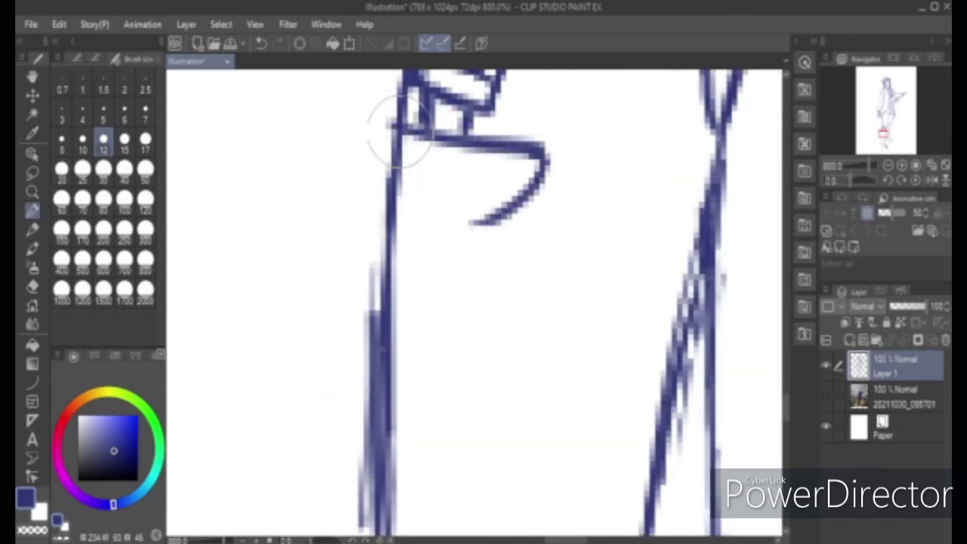
left_click_drag(397, 140, 461, 223)
left_click_drag(452, 168, 447, 170)
left_click_drag(544, 151, 529, 268)
mouse_move(391, 181)
left_mouse_down()
mouse_move(529, 283)
mouse_move(446, 291)
left_mouse_up()
left_click_drag(532, 193, 487, 276)
mouse_move(529, 226)
left_mouse_down()
mouse_move(443, 269)
mouse_move(431, 330)
left_mouse_up()
- Draw a second pouch with a curved flap and button below the first one on the left boot
mouse_move(463, 294)
left_mouse_down()
mouse_move(466, 325)
mouse_move(385, 324)
left_mouse_up()
left_click_drag(518, 331, 494, 431)
key("ctrl+z")
left_click_drag(520, 332, 444, 404)
left_click_drag(391, 353, 453, 405)
left_click_drag(452, 362, 455, 363)
mouse_move(516, 372)
left_mouse_down()
mouse_move(511, 411)
mouse_move(444, 486)
left_mouse_up()
left_click_drag(390, 364, 453, 484)
left_click_drag(500, 401, 438, 460)
scroll(428, 369, "down", 3)
scroll(197, 219, "up", 1)
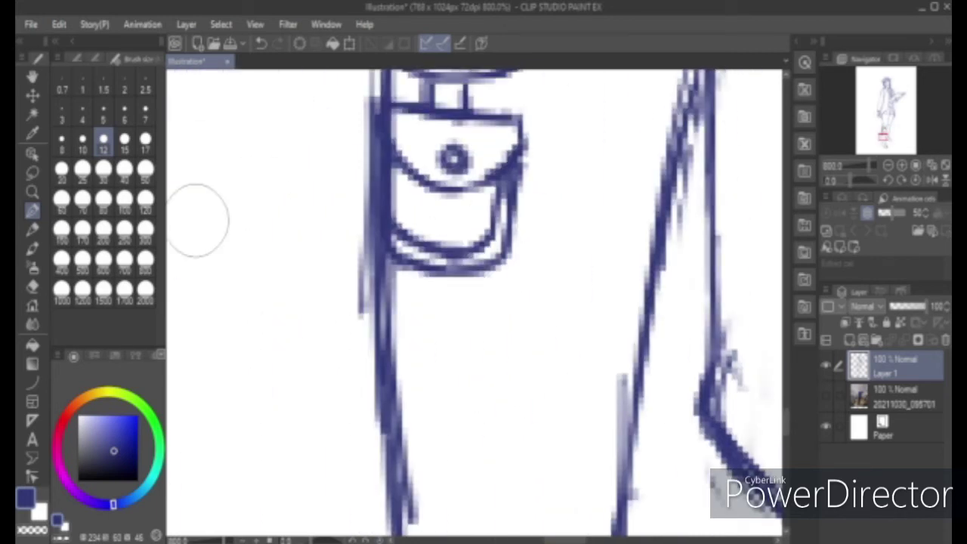
- Erase the rough boot edge beside the pouches and redraw the pouches' outer sides
left_click(33, 287)
left_click(82, 173)
left_click(83, 142)
mouse_move(355, 192)
left_mouse_down()
mouse_move(381, 209)
mouse_move(385, 137)
mouse_move(402, 159)
left_mouse_up()
left_click(32, 211)
mouse_move(373, 130)
left_mouse_down()
mouse_move(400, 253)
mouse_move(405, 228)
left_mouse_up()
scroll(420, 220, "up", 1)
scroll(420, 241, "up", 3)
left_click(33, 286)
mouse_move(381, 143)
left_mouse_down()
mouse_move(370, 199)
mouse_move(388, 250)
left_mouse_up()
left_click(33, 211)
mouse_move(395, 123)
left_mouse_down()
mouse_move(392, 185)
mouse_move(373, 219)
left_mouse_up()
- Draw connecting straps and the top edge of a third pouch, and redraw the boot's outer edge beside it
scroll(479, 181, "down", 6)
scroll(478, 182, "right", 1)
left_click_drag(369, 165, 370, 202)
left_click_drag(412, 175, 413, 201)
mouse_move(385, 182)
left_mouse_down()
mouse_move(389, 196)
mouse_move(471, 210)
left_mouse_up()
key("e")
mouse_move(342, 247)
left_mouse_down()
mouse_move(313, 270)
mouse_move(340, 320)
left_mouse_up()
key("p")
left_click_drag(334, 219, 313, 326)
left_click_drag(311, 276, 359, 378)
key("e")
mouse_move(330, 325)
left_mouse_down()
mouse_move(302, 261)
mouse_move(353, 389)
left_mouse_up()
key("p")
- Draw the third pouch's body, curved flap, button and inner bottom line
mouse_move(325, 219)
left_mouse_down()
mouse_move(318, 349)
mouse_move(348, 423)
left_mouse_up()
mouse_move(462, 216)
left_mouse_down()
mouse_move(463, 337)
mouse_move(344, 393)
left_mouse_up()
left_click_drag(326, 243, 405, 305)
mouse_move(479, 229)
left_mouse_down()
mouse_move(439, 292)
mouse_move(377, 304)
left_mouse_up()
left_click_drag(380, 270, 381, 287)
mouse_move(465, 259)
left_mouse_down()
mouse_move(450, 332)
mouse_move(326, 331)
left_mouse_up()
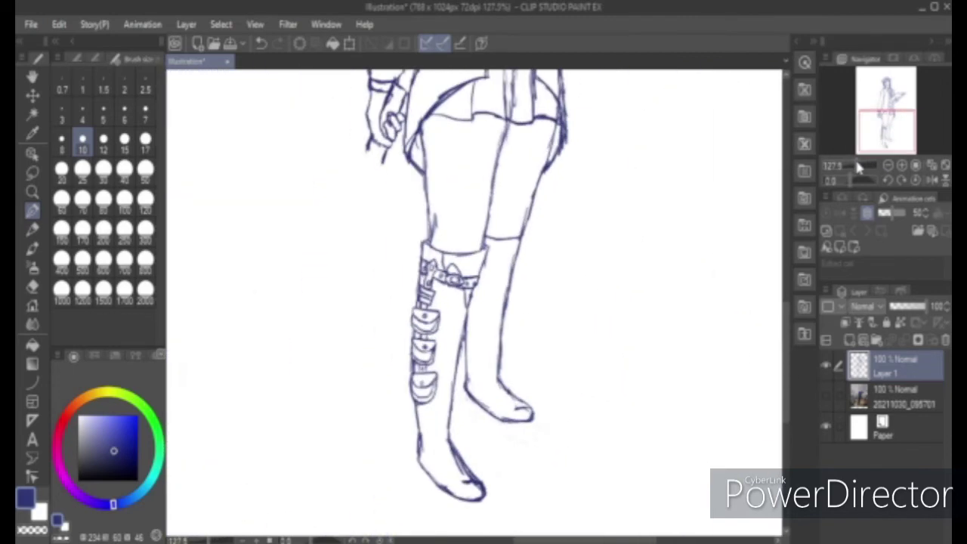
- Erase the front of the left foot and redraw the instep and toe with a cleaner contour
left_click_drag(881, 149, 880, 151)
left_click(32, 286)
mouse_move(477, 295)
left_mouse_down()
mouse_move(458, 306)
mouse_move(495, 335)
left_mouse_up()
left_click(33, 211)
left_click_drag(447, 250, 493, 350)
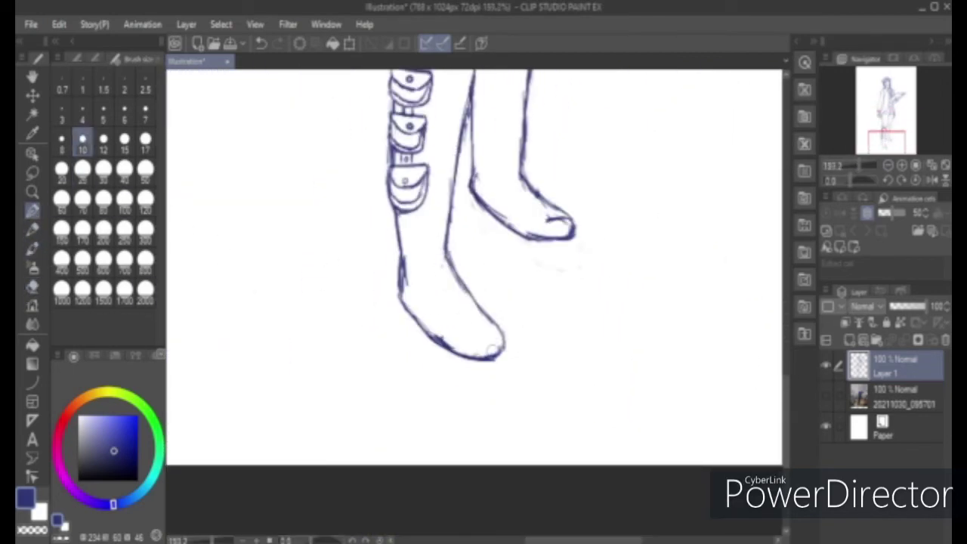
- Clean up the left boot's heel and draw a heel panel, a sole line and a wavy toe cap
left_click(33, 288)
left_click_drag(411, 276, 417, 267)
left_click(34, 212)
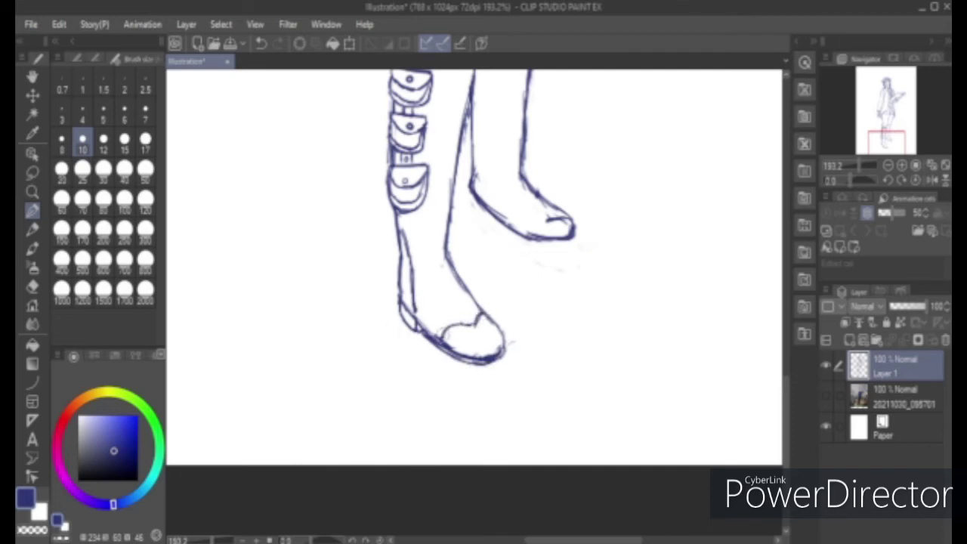
- Draw studded straps across the left boot's instep, replacing the first strap line
mouse_move(450, 276)
left_mouse_down()
mouse_move(436, 269)
mouse_move(419, 301)
left_mouse_up()
key("ctrl+z")
mouse_move(449, 260)
left_mouse_down()
mouse_move(460, 277)
mouse_move(426, 317)
left_mouse_up()
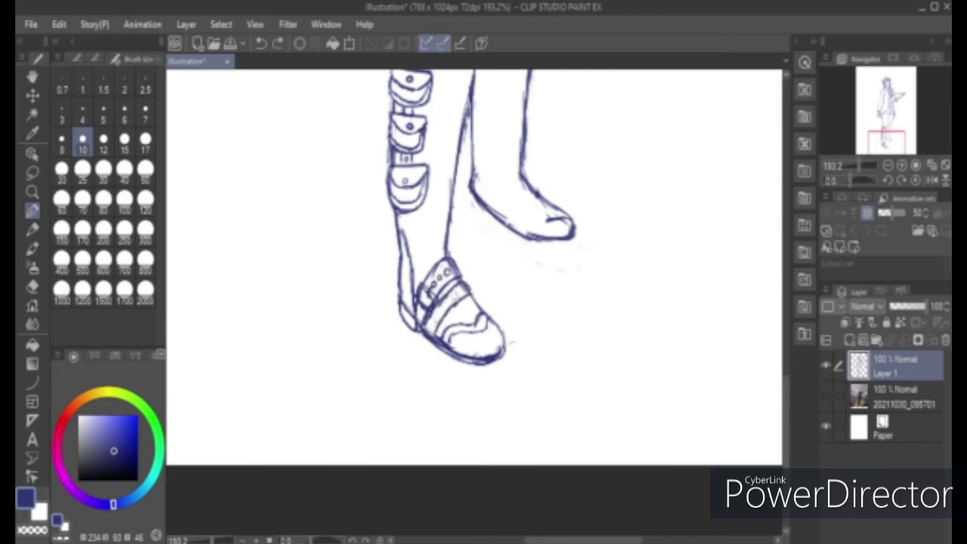
- Undo the last strap stroke, finish the second buckled instep strap and add a small strap below the lowest pouch
key("ctrl+z")
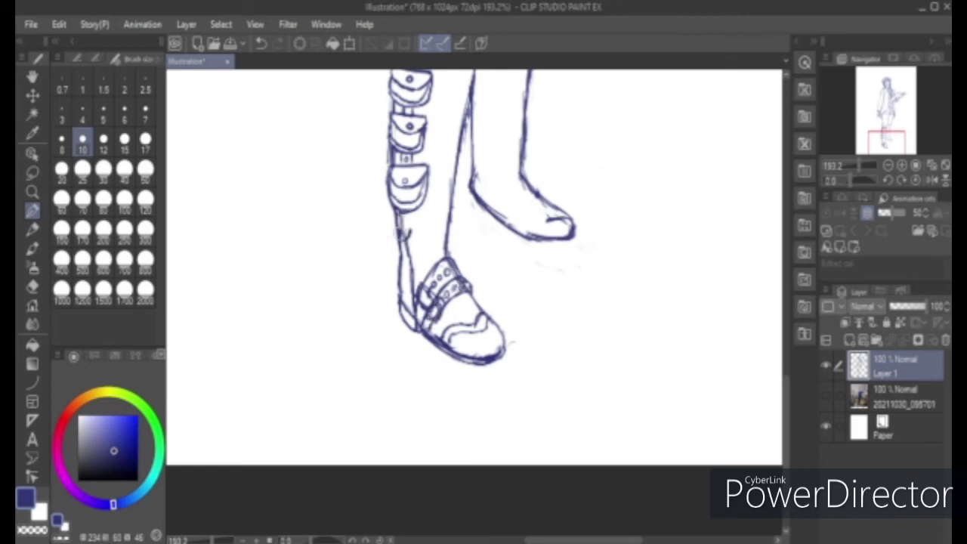
left_click_drag(403, 221, 413, 221)
left_click_drag(468, 249, 446, 365)
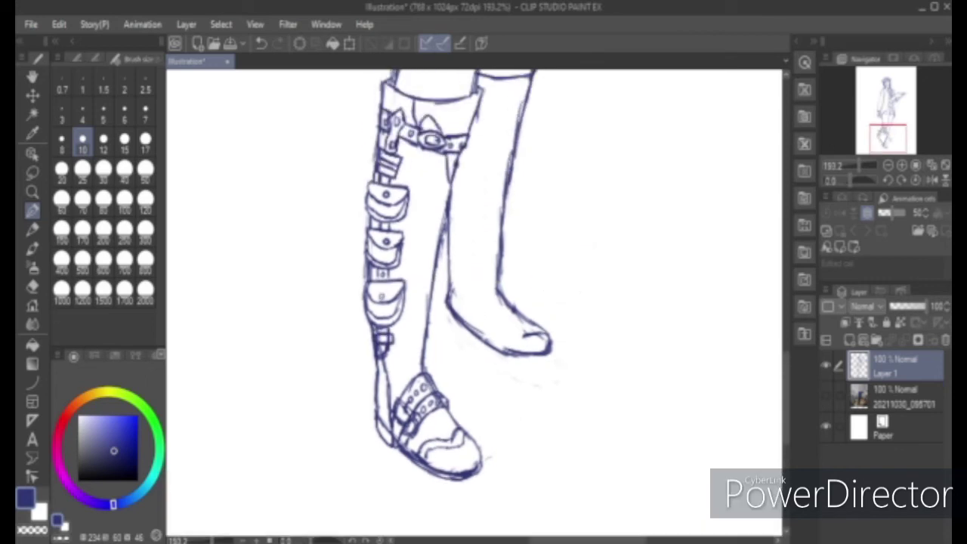
- Erase the lines beneath the left boot's cuff belt and redraw a pointed flap hanging below it
left_click_drag(400, 86, 436, 150)
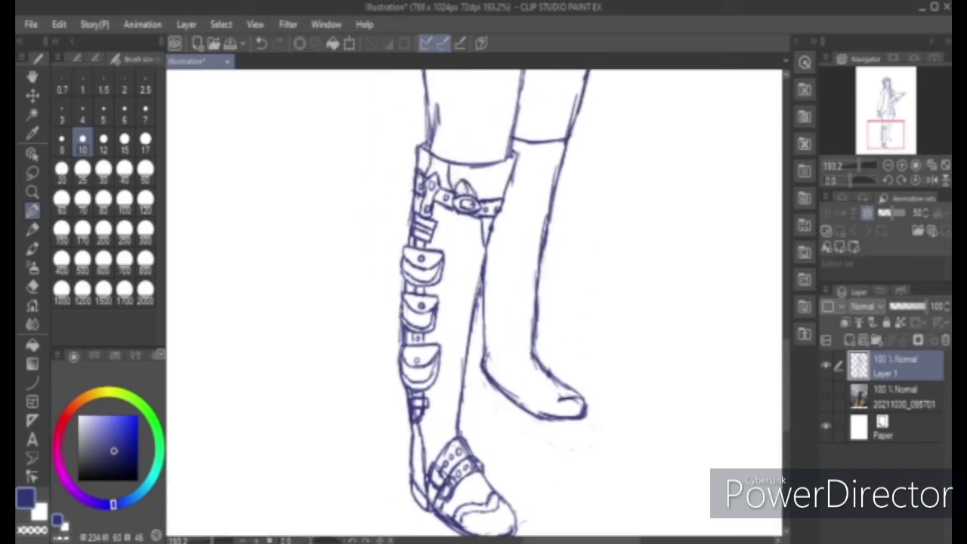
key("e")
left_click_drag(473, 184, 475, 189)
left_click_drag(482, 227, 484, 240)
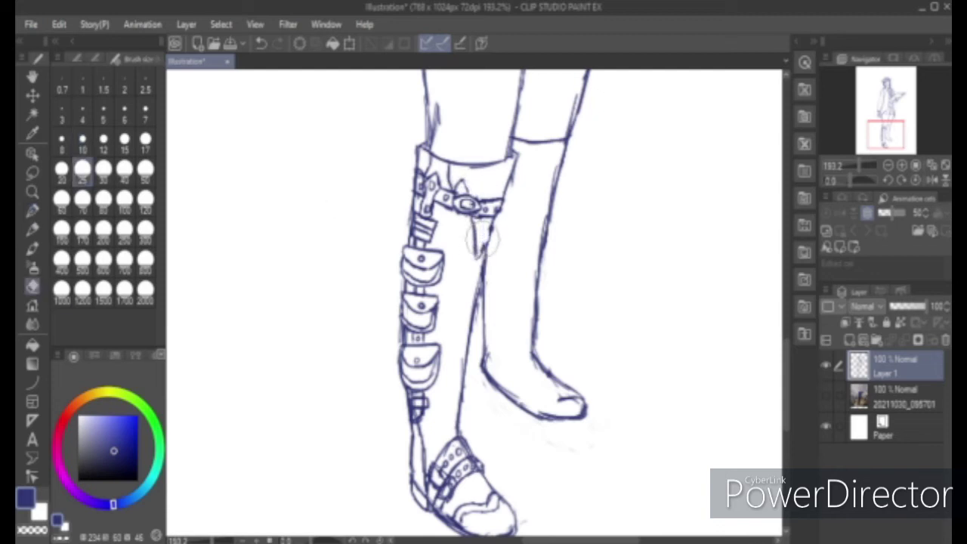
key("p")
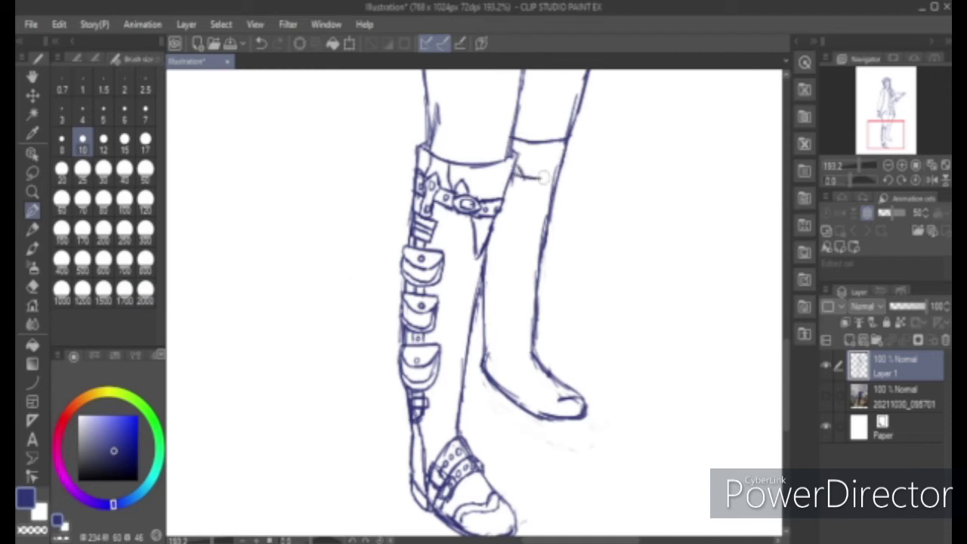
- Erase the top of the right boot and redraw it with a wider cuff and a strap band underneath
left_click(32, 287)
mouse_move(516, 140)
left_mouse_down()
mouse_move(568, 142)
mouse_move(552, 206)
left_mouse_up()
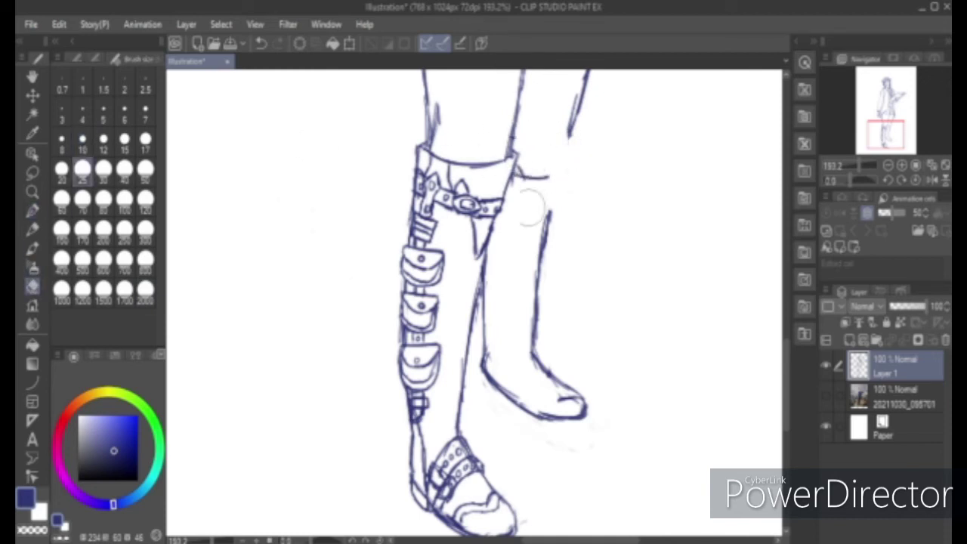
left_click(33, 211)
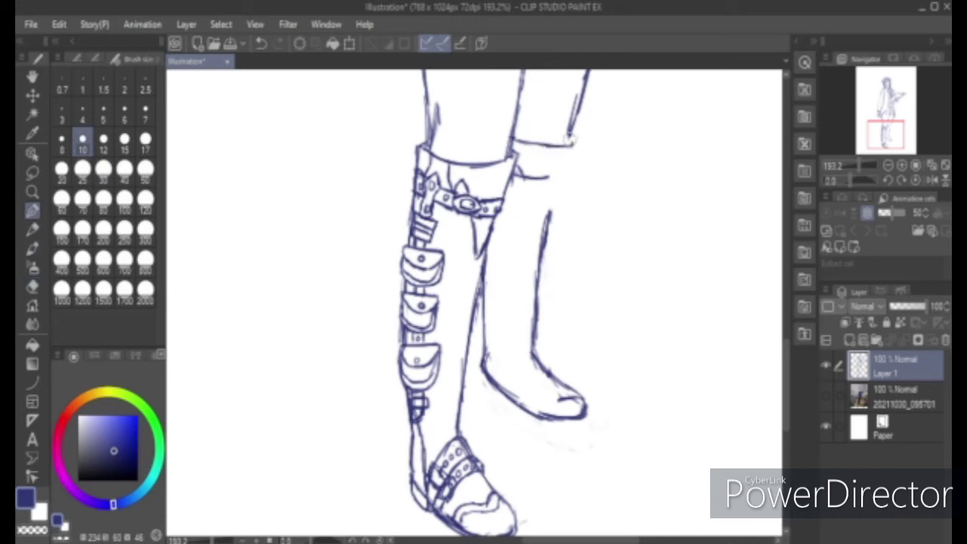
left_click_drag(560, 175, 559, 176)
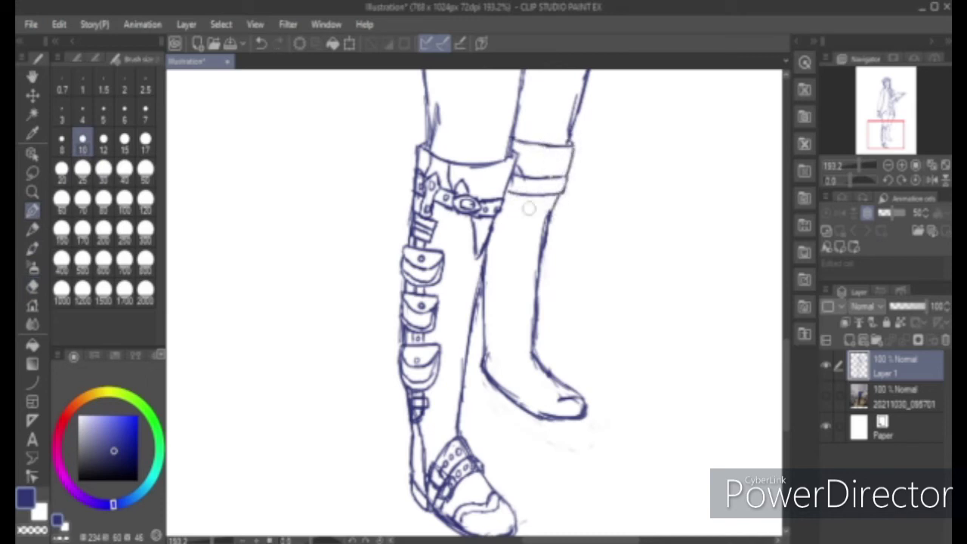
- Draw a pointed flap below the right boot's strap band, rework the shaft edge beside it and undo the last stroke
left_click(32, 286)
left_click(32, 211)
mouse_move(557, 201)
left_mouse_down()
mouse_move(538, 267)
mouse_move(542, 255)
left_mouse_up()
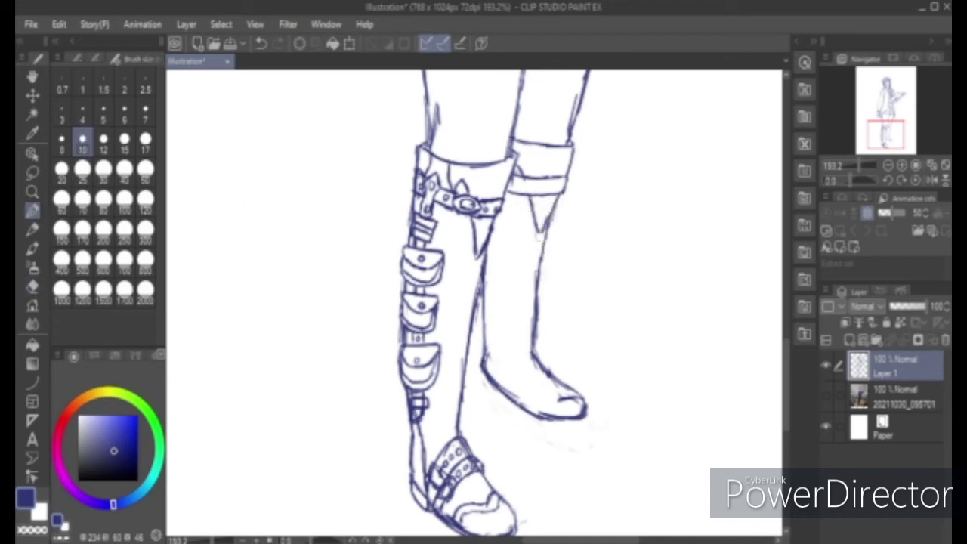
key("ctrl+z")
- Detail the right boot's cuff strap with an oval buckle, stud holes and cleaner strap edges
left_click(901, 164)
left_click(901, 165)
left_click(891, 132)
left_click(33, 287)
mouse_move(440, 172)
left_mouse_down()
mouse_move(446, 194)
mouse_move(453, 173)
mouse_move(474, 190)
left_mouse_up()
left_click(34, 211)
left_click_drag(474, 190, 456, 208)
left_click_drag(414, 186, 456, 209)
mouse_move(438, 182)
left_mouse_down()
mouse_move(447, 201)
mouse_move(462, 198)
left_mouse_up()
left_click_drag(452, 191, 464, 192)
mouse_move(406, 205)
left_mouse_down()
mouse_move(461, 214)
mouse_move(516, 195)
left_mouse_up()
left_click_drag(402, 181, 398, 206)
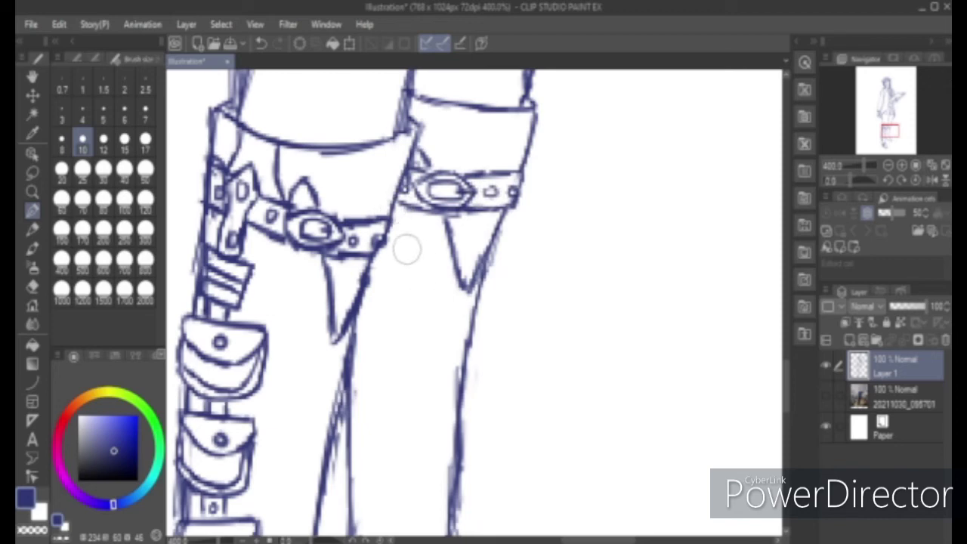
- Redraw the right foot's contour along the instep, toe and sole, erasing the old lines and undoing the first strokes
left_click_drag(890, 130, 889, 138)
left_click_drag(477, 277, 542, 345)
left_click_drag(501, 315, 549, 351)
key("ctrl+z")
key("ctrl+z")
mouse_move(477, 282)
left_mouse_down()
mouse_move(568, 366)
mouse_move(588, 414)
left_mouse_up()
left_click(32, 287)
mouse_move(472, 304)
left_mouse_down()
mouse_move(479, 324)
mouse_move(560, 394)
left_mouse_up()
left_click_drag(359, 301, 358, 324)
left_click(32, 211)
left_click_drag(531, 395, 585, 385)
left_click_drag(488, 305, 530, 339)
- Add a sole line and a wavy toe cap to the right foot and clean up the instep edge
left_click_drag(889, 138, 888, 141)
scroll(418, 302, "down", 2)
mouse_move(414, 177)
left_mouse_down()
mouse_move(432, 221)
mouse_move(483, 256)
mouse_move(626, 277)
mouse_move(580, 287)
left_mouse_up()
left_click(33, 287)
mouse_move(586, 238)
left_mouse_down()
mouse_move(572, 233)
mouse_move(624, 231)
left_mouse_up()
left_click(33, 211)
mouse_move(527, 261)
left_mouse_down()
mouse_move(594, 204)
mouse_move(544, 264)
left_mouse_up()
- Draw a heel panel on the right boot and two straps across its instep
left_click_drag(864, 148, 861, 137)
left_click_drag(471, 185, 499, 302)
mouse_move(576, 229)
left_mouse_down()
mouse_move(531, 266)
mouse_move(505, 309)
mouse_move(594, 257)
mouse_move(523, 325)
left_mouse_up()
mouse_move(592, 256)
left_mouse_down()
mouse_move(610, 275)
mouse_move(538, 343)
left_mouse_up()
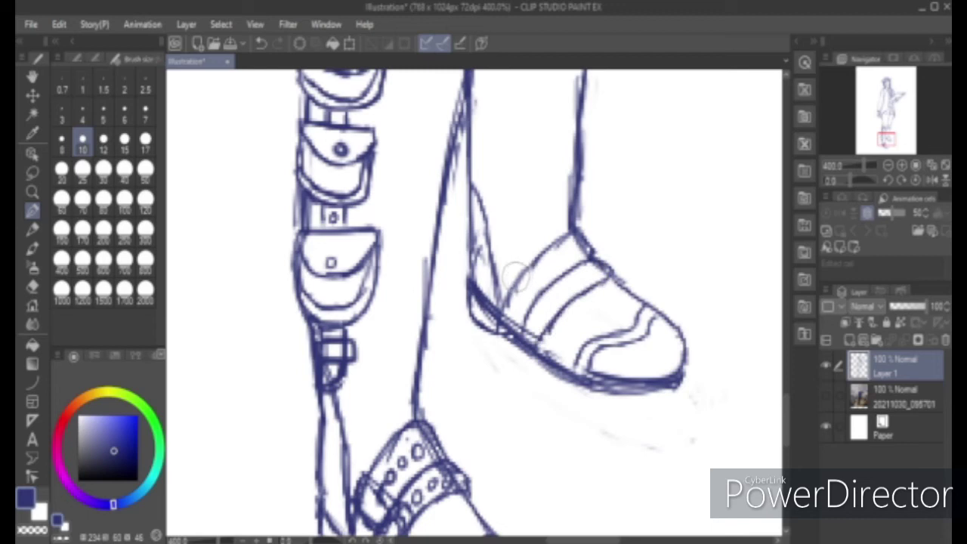
- Add small buckles at the ends of the right boot's instep straps and a row of studs along each strap
mouse_move(559, 249)
left_mouse_down()
mouse_move(592, 250)
mouse_move(583, 246)
left_mouse_up()
left_click(556, 262)
left_click(537, 276)
left_click(523, 293)
mouse_move(581, 266)
left_mouse_down()
mouse_move(602, 274)
mouse_move(607, 264)
left_mouse_up()
left_click(573, 285)
left_click(556, 295)
left_click(542, 311)
- Draw three horizontal straps across the left boot's shaft, running from the pouches to the inner edge
left_click_drag(885, 139, 886, 134)
left_click_drag(387, 229, 465, 233)
left_click_drag(465, 257, 394, 249)
key("ctrl+z")
left_click_drag(462, 256, 382, 250)
mouse_move(373, 326)
left_mouse_down()
mouse_move(459, 329)
mouse_move(367, 346)
left_mouse_up()
left_click_drag(379, 420, 432, 419)
mouse_move(430, 423)
left_mouse_down()
mouse_move(402, 453)
mouse_move(377, 451)
left_mouse_up()
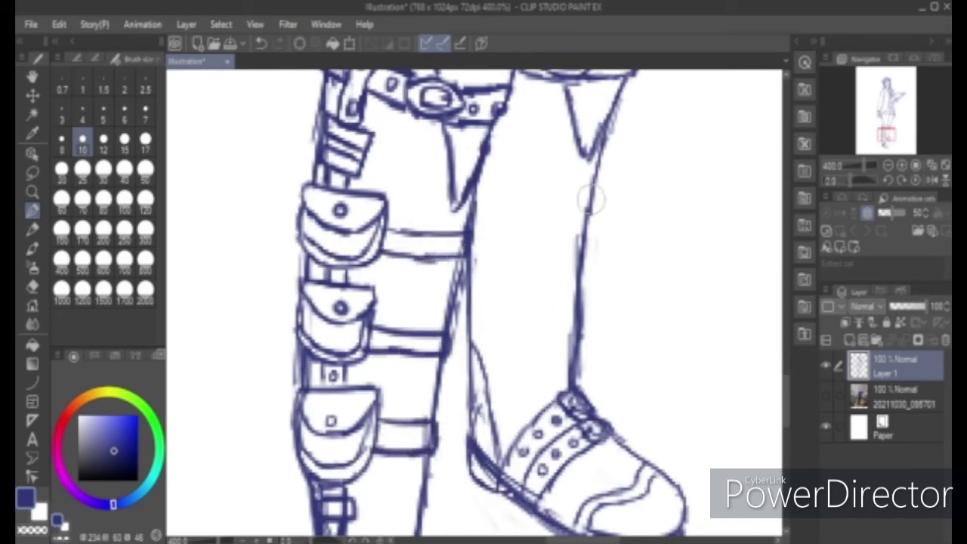
- Draw the upper strap across the right boot's shaft with clasps along the outer edge, redoing the unsatisfactory strokes
left_click_drag(593, 200, 476, 198)
left_click_drag(604, 170, 589, 225)
key("ctrl+z")
key("ctrl+z")
mouse_move(596, 173)
left_mouse_down()
mouse_move(600, 220)
mouse_move(587, 235)
left_mouse_up()
left_click_drag(594, 184, 480, 176)
mouse_move(588, 215)
left_mouse_down()
mouse_move(475, 212)
mouse_move(589, 212)
mouse_move(590, 301)
left_mouse_up()
key("ctrl+z")
mouse_move(582, 261)
left_mouse_down()
mouse_move(472, 264)
mouse_move(578, 293)
left_mouse_up()
- Sketch the lower straps across the right boot's shaft, undoing the stray strokes
mouse_move(580, 326)
left_mouse_down()
mouse_move(590, 331)
mouse_move(578, 369)
mouse_move(495, 331)
left_mouse_up()
key("ctrl+z")
left_click_drag(466, 312, 577, 334)
key("ctrl+z")
mouse_move(471, 344)
left_mouse_down()
mouse_move(572, 366)
mouse_move(465, 342)
mouse_move(577, 355)
left_mouse_up()
key("ctrl+z")
- Lasso the middle strap area of the right boot, nudge it slightly upward, deselect and touch up the shaft's outer edge
left_click_drag(862, 166, 862, 165)
left_click(32, 173)
mouse_move(580, 245)
left_mouse_down()
mouse_move(469, 249)
mouse_move(561, 305)
left_mouse_up()
left_click_drag(533, 282, 533, 275)
left_click(487, 338)
key("ctrl+d")
left_click(34, 211)
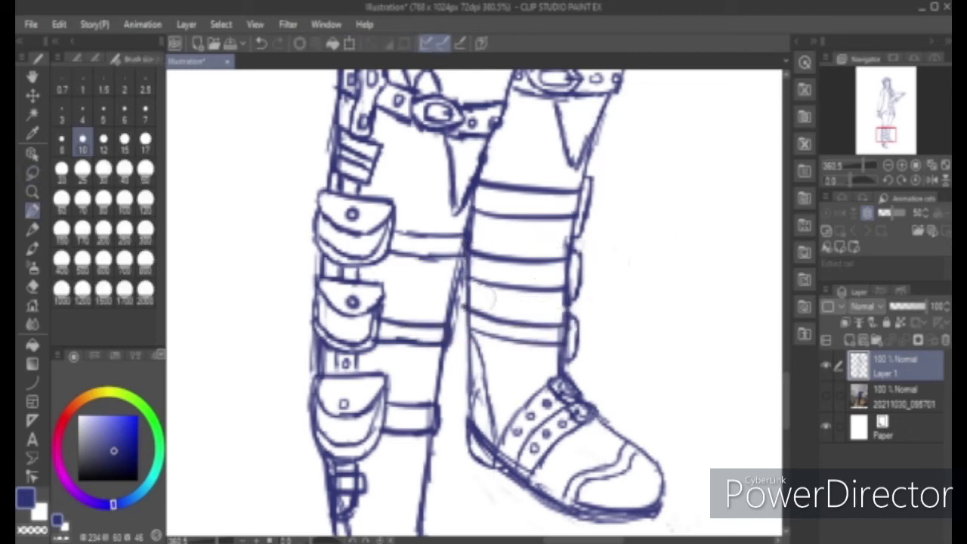
left_click_drag(567, 283, 564, 322)
- Erase the left thigh's outer contour above the boot and redraw it more cleanly
left_click_drag(864, 165, 854, 167)
left_click_drag(887, 110, 890, 122)
left_click_drag(854, 165, 858, 166)
key("e")
left_click_drag(364, 208, 371, 303)
left_click(32, 214)
left_click_drag(361, 213, 376, 326)
- Erase the heavy centre fold lines on the tunic below the sash and redraw a lighter fold
left_click_drag(889, 121, 890, 114)
left_click(33, 286)
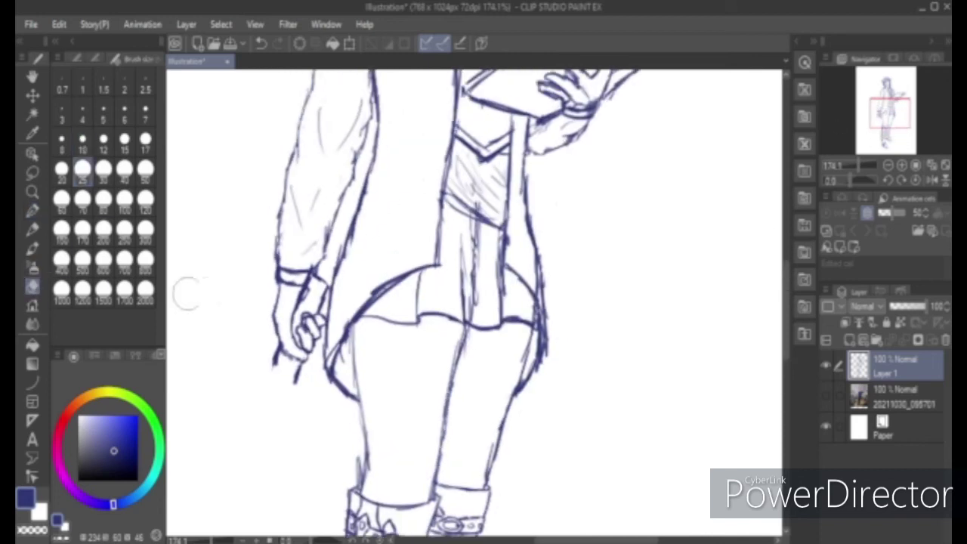
left_click_drag(474, 229, 466, 257)
key("p")
mouse_move(465, 211)
left_mouse_down()
mouse_move(471, 260)
mouse_move(461, 254)
left_mouse_up()
mouse_move(473, 223)
left_mouse_down()
mouse_move(459, 243)
mouse_move(415, 271)
mouse_move(479, 299)
mouse_move(475, 233)
left_mouse_up()
key("e")
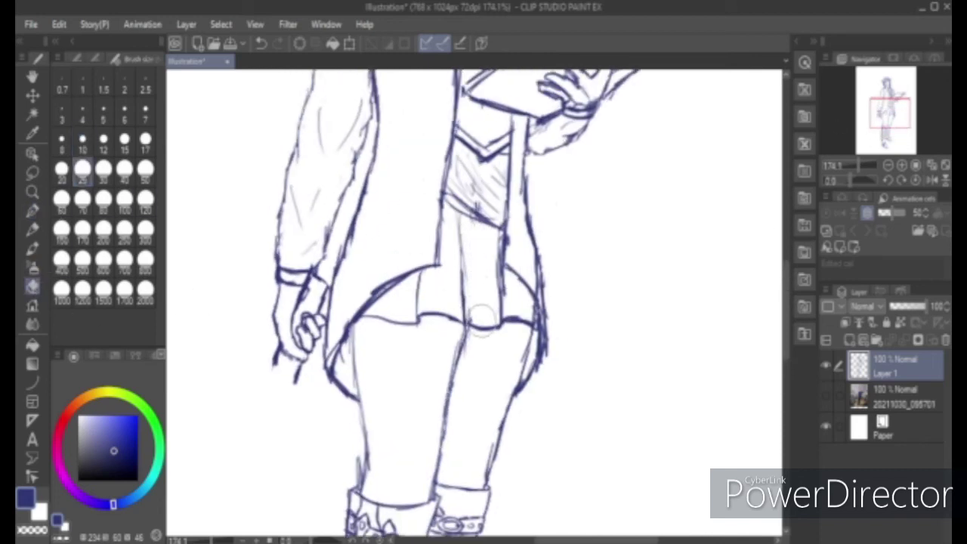
- Draw inner trim lines along both front edges of the open coat, erasing overlapping lines around the torso
mouse_move(869, 166)
left_mouse_down()
mouse_move(846, 167)
mouse_move(855, 169)
left_mouse_up()
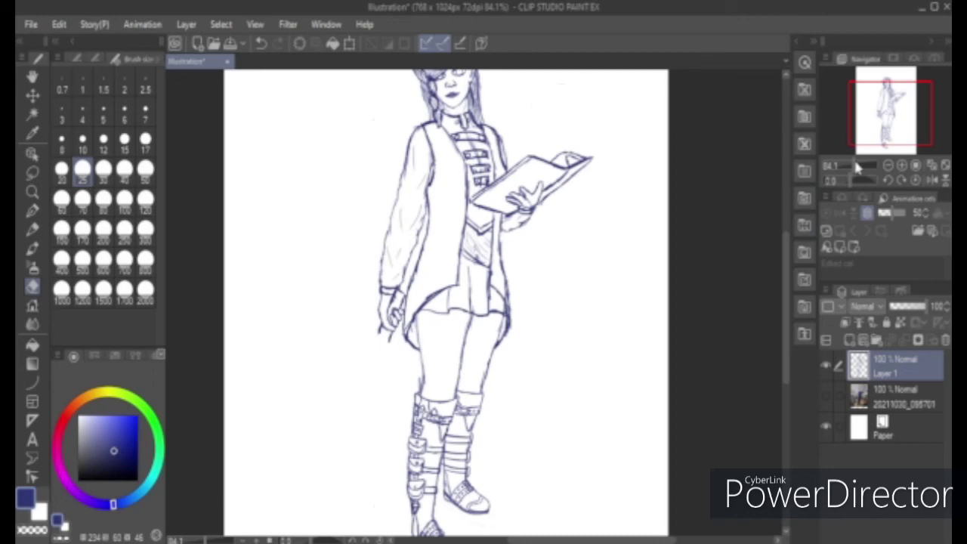
left_click_drag(855, 168, 862, 168)
left_click(893, 107)
key("p")
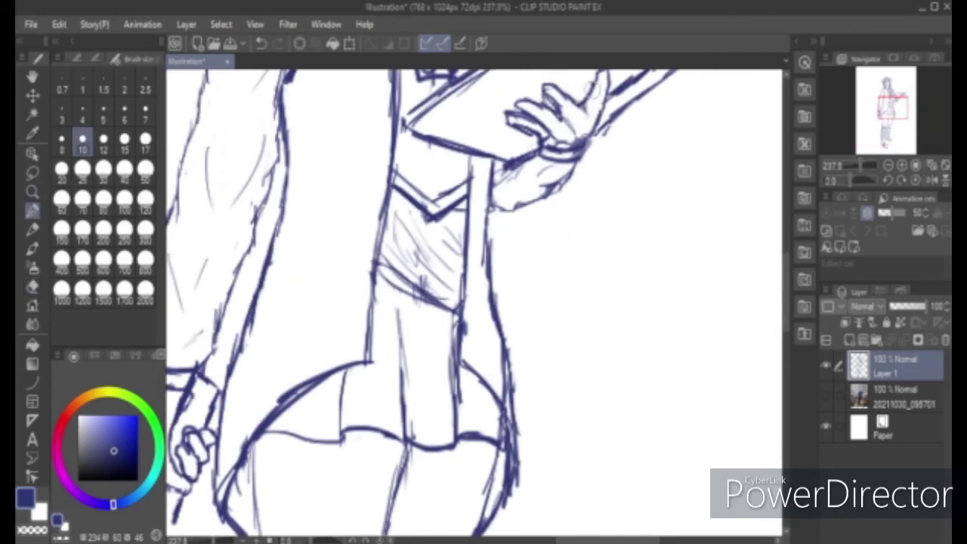
left_click_drag(787, 262, 787, 224)
mouse_move(317, 134)
left_mouse_down()
mouse_move(364, 198)
mouse_move(393, 285)
mouse_move(382, 367)
left_mouse_up()
left_click_drag(436, 124, 481, 243)
key("e")
mouse_move(406, 181)
left_mouse_down()
mouse_move(436, 231)
mouse_move(438, 284)
left_mouse_up()
left_click(32, 211)
left_click_drag(481, 228, 480, 273)
- Continue the trim line down the coat's lower front edges and along its curved hems on both sides
left_click(892, 106)
left_click_drag(395, 166, 372, 331)
mouse_move(231, 499)
left_mouse_down()
mouse_move(356, 382)
mouse_move(378, 346)
left_mouse_up()
left_click_drag(495, 185, 485, 375)
mouse_move(485, 375)
left_mouse_down()
mouse_move(519, 413)
mouse_move(516, 393)
mouse_move(520, 425)
left_mouse_up()
left_click(33, 287)
left_click(32, 210)
left_click_drag(520, 379, 523, 426)
- Try to sketch long, rounded coat tails behind both legs, reaching below the boot cuffs
left_click_drag(861, 166, 855, 166)
left_click_drag(866, 109, 864, 130)
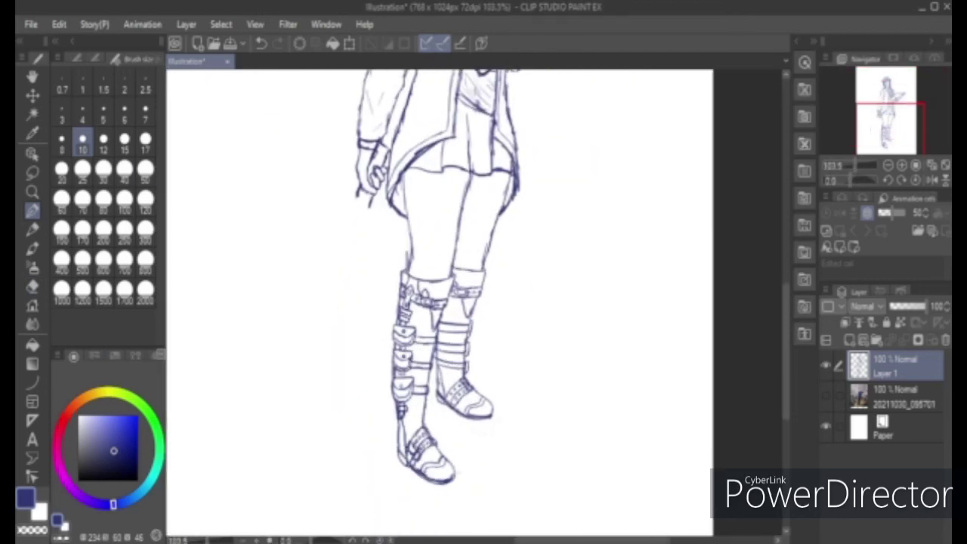
left_click_drag(854, 166, 856, 165)
left_click_drag(385, 197, 375, 247)
left_click_drag(352, 286, 385, 326)
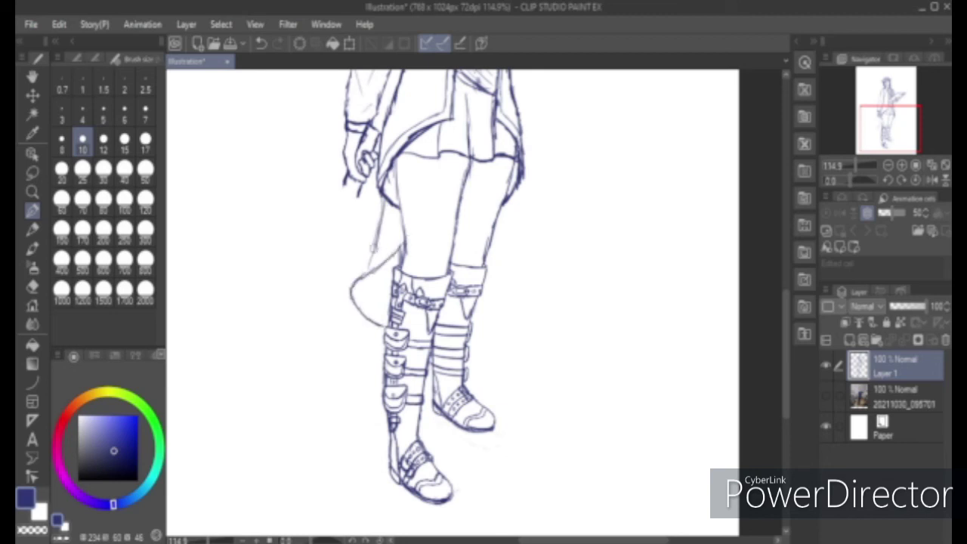
left_click_drag(491, 240, 505, 270)
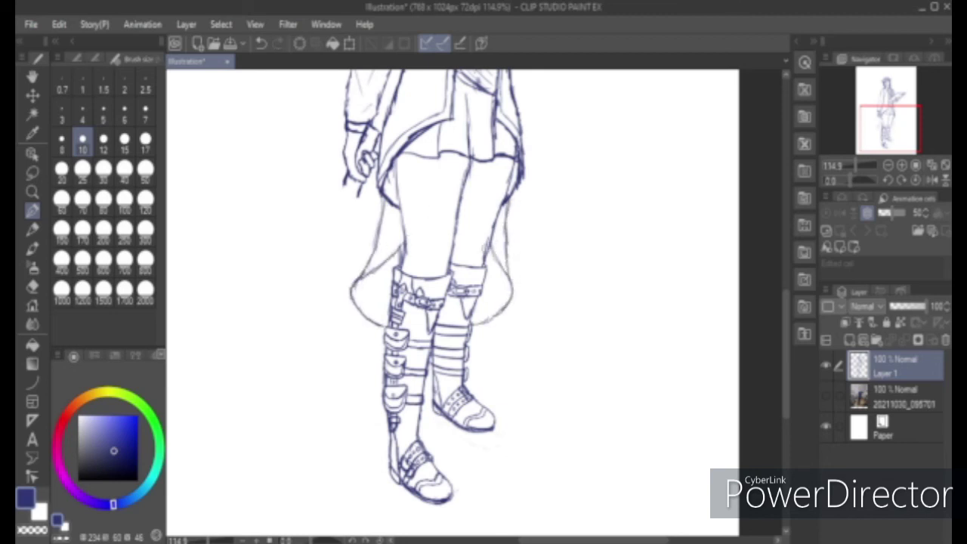
key("ctrl+z")
key("ctrl+z")
key("ctrl+z")
key("ctrl+z")
key("ctrl+z")
key("ctrl+z")
key("ctrl+z")
key("ctrl+z")
- Sketch a shorter coat tail behind the left leg ending at the boot cuff, and clean up where it meets the coat
left_click_drag(405, 225, 367, 272)
key("ctrl+z")
key("ctrl+z")
key("ctrl+z")
left_click(34, 286)
left_click_drag(391, 202, 399, 218)
left_click(32, 211)
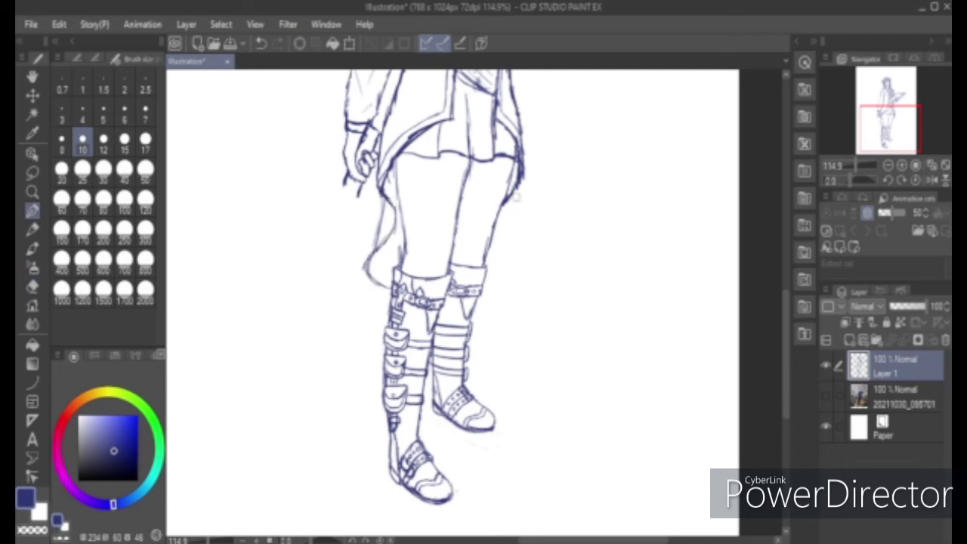
- Draw a matching short coat tail behind the right leg, undoing the first strokes
key("ctrl+z")
mouse_move(498, 215)
left_mouse_down()
mouse_move(513, 248)
mouse_move(495, 281)
left_mouse_up()
key("ctrl+z")
left_click_drag(515, 186, 508, 249)
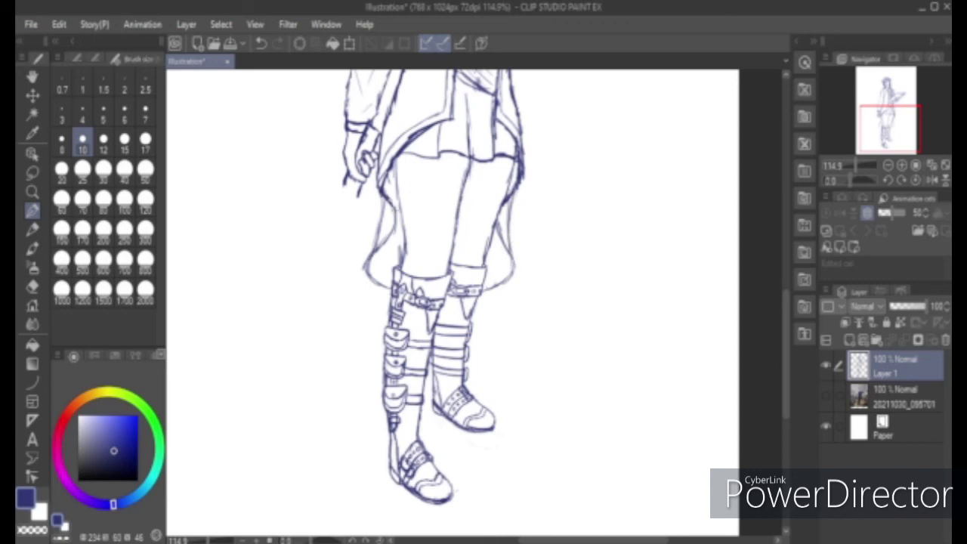
- Erase the tunic's hem between the coat fronts and redraw it lower with curved hem lines
left_click_drag(866, 138, 872, 121)
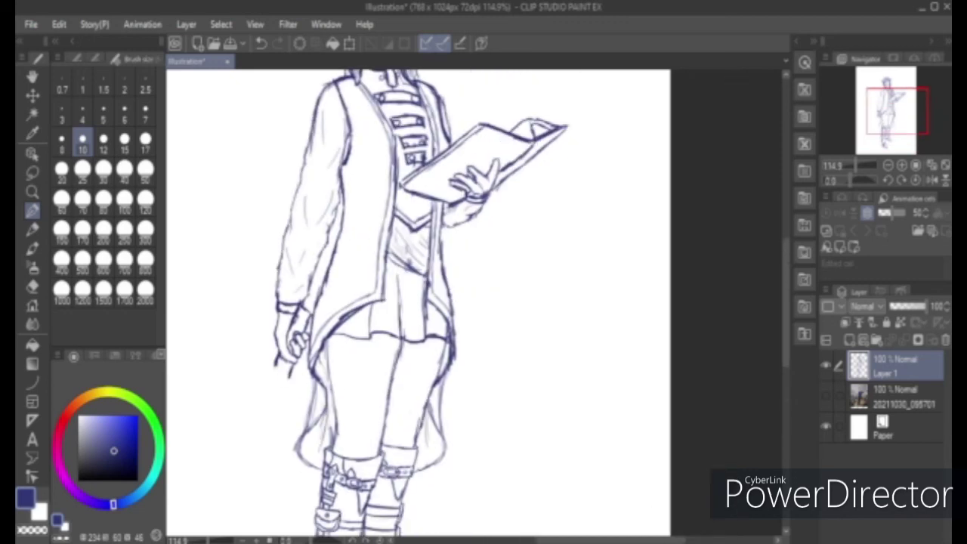
left_click(31, 286)
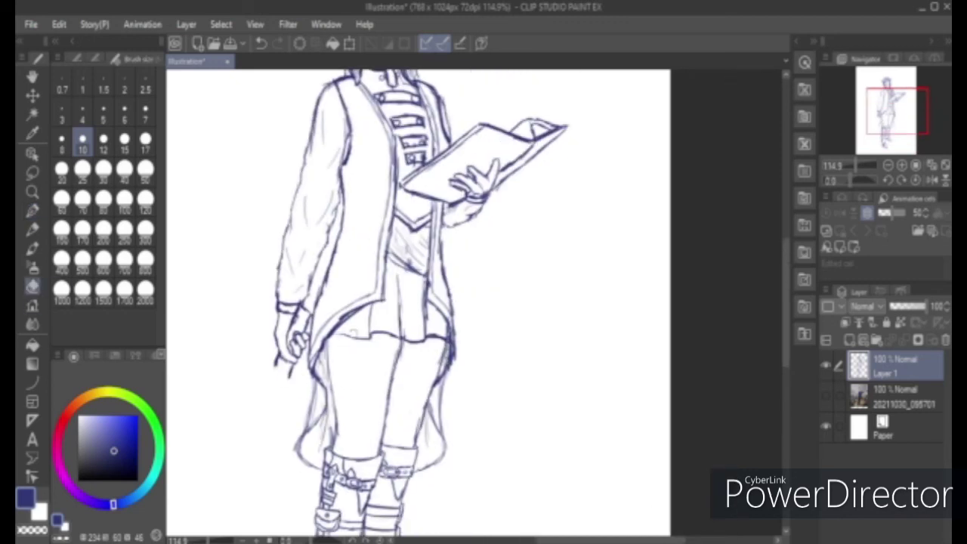
key("p")
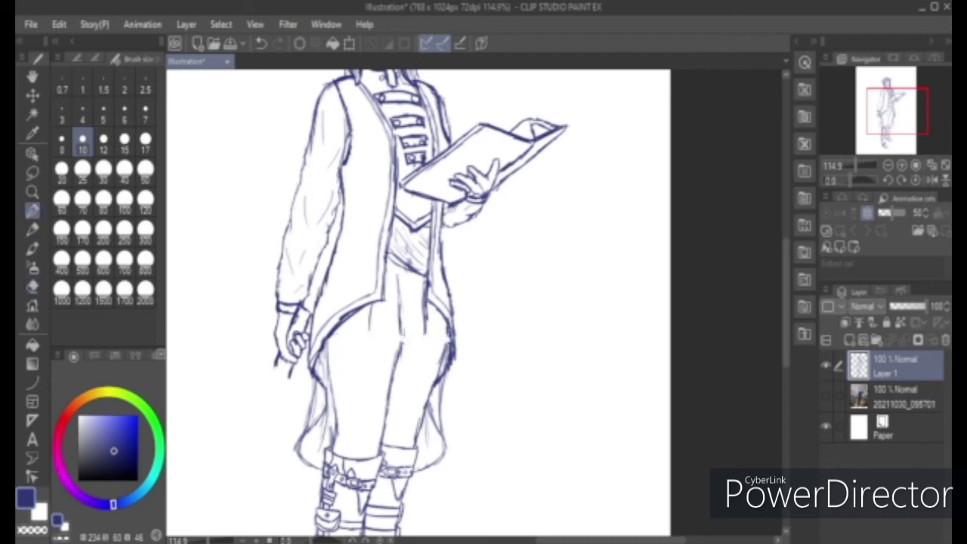
key("ctrl+z")
left_click_drag(323, 349, 373, 339)
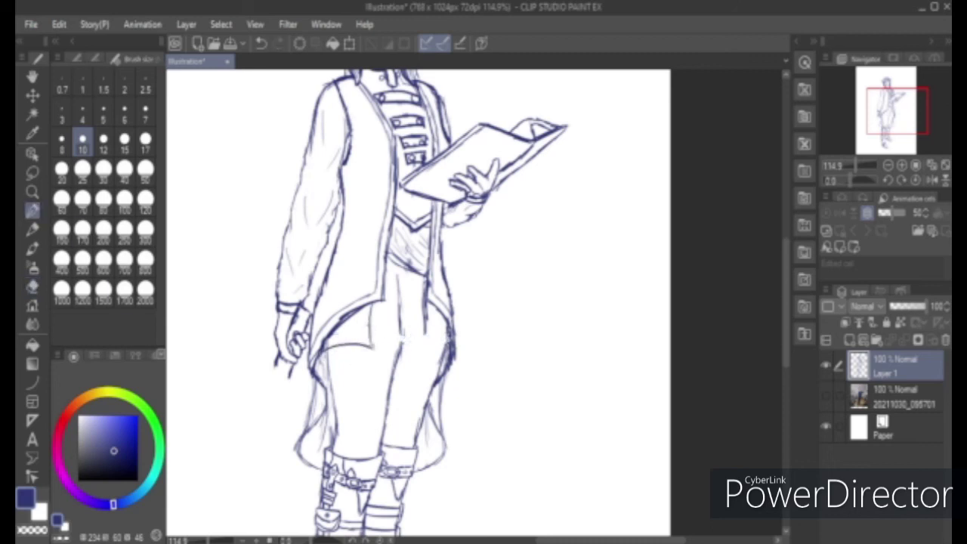
key("ctrl+z")
key("ctrl+z")
key("ctrl+z")
left_click_drag(371, 327, 370, 346)
left_click(59, 24)
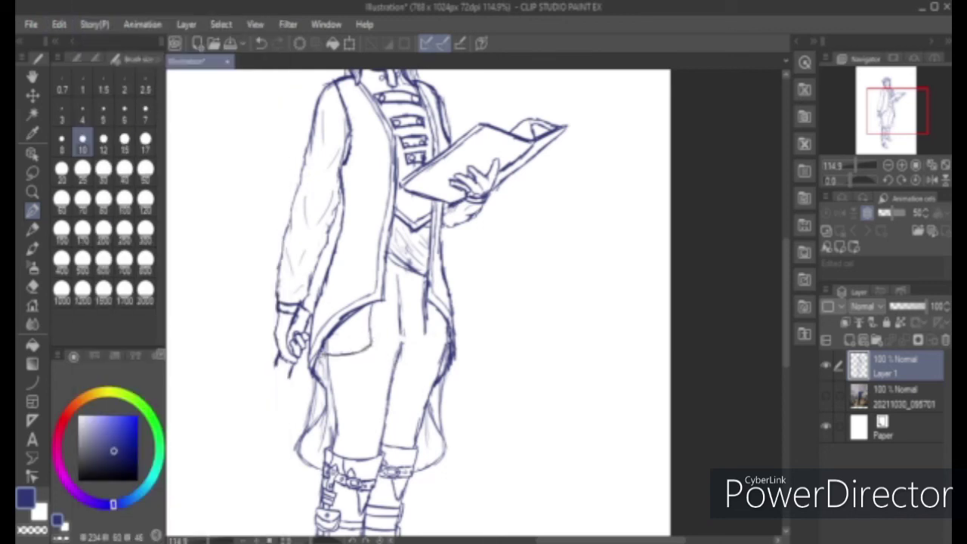
left_click_drag(397, 349, 427, 328)
- Erase the tunic's centre line, redraw the middle of its hem and add light fold lines to the tunic and coat
key("e")
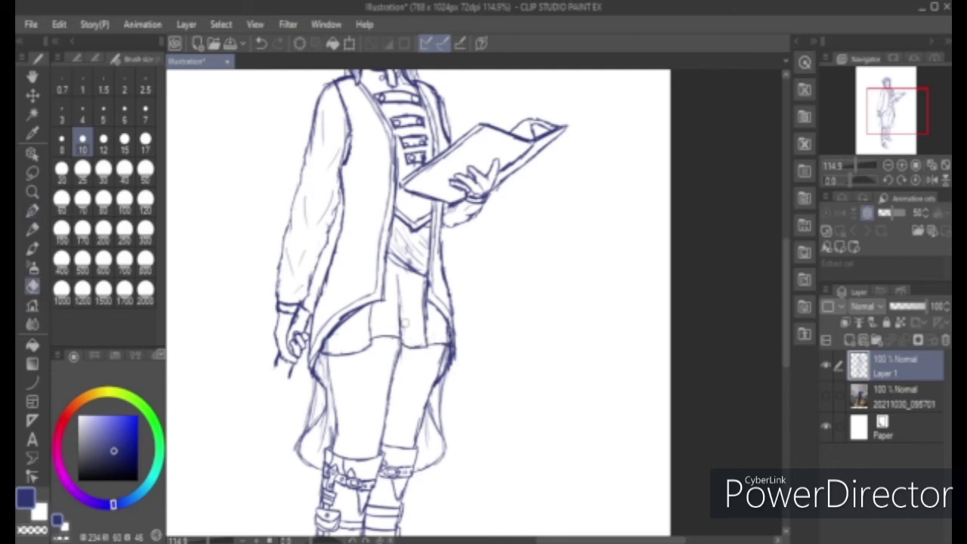
left_click_drag(376, 333, 399, 281)
key("p")
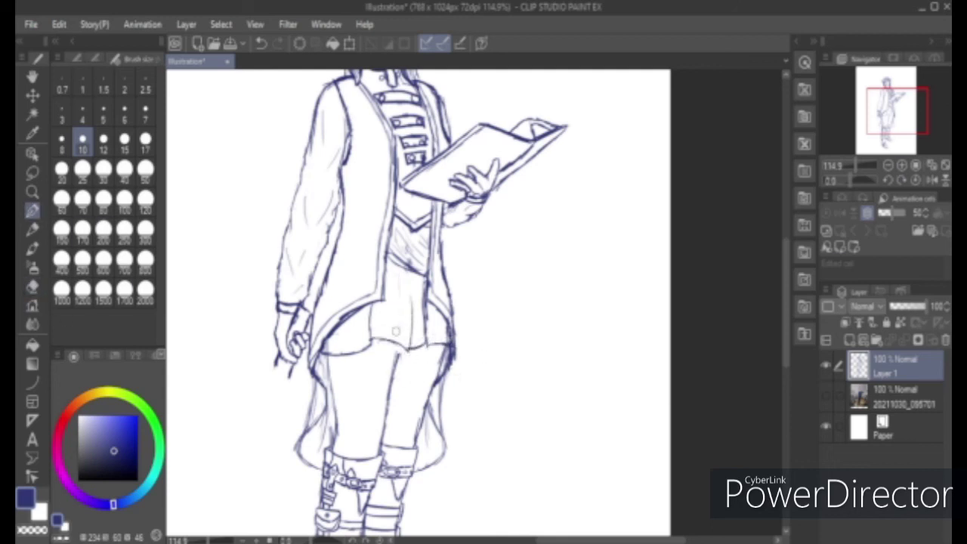
left_click_drag(352, 181, 350, 244)
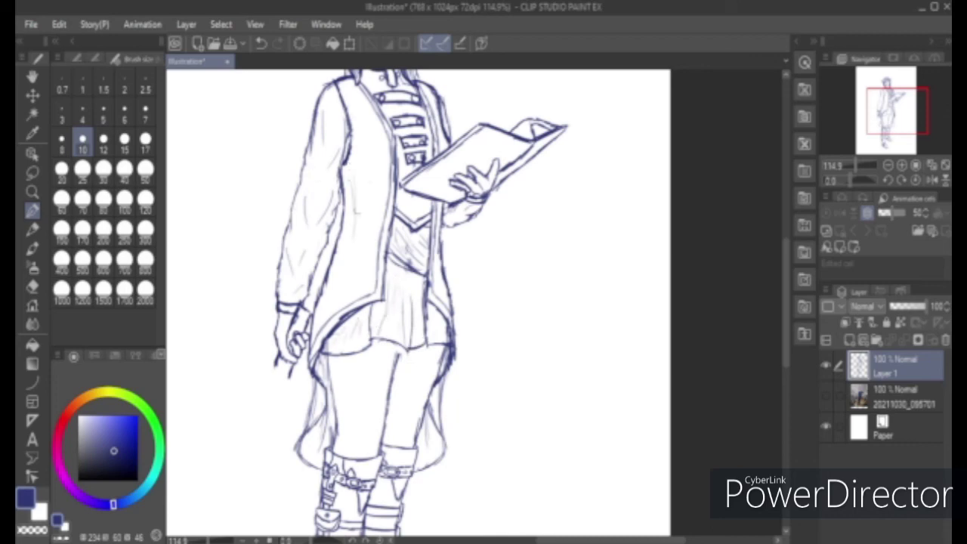
- Add light vertical fold lines to both trouser legs between the tunic hem and the boot cuffs
mouse_move(413, 347)
left_mouse_down()
mouse_move(420, 426)
mouse_move(440, 163)
left_mouse_up()
left_click_drag(364, 198, 374, 246)
mouse_move(403, 240)
left_mouse_down()
mouse_move(412, 179)
mouse_move(405, 257)
left_mouse_up()
left_click_drag(386, 234, 385, 264)
left_click_drag(437, 238, 444, 277)
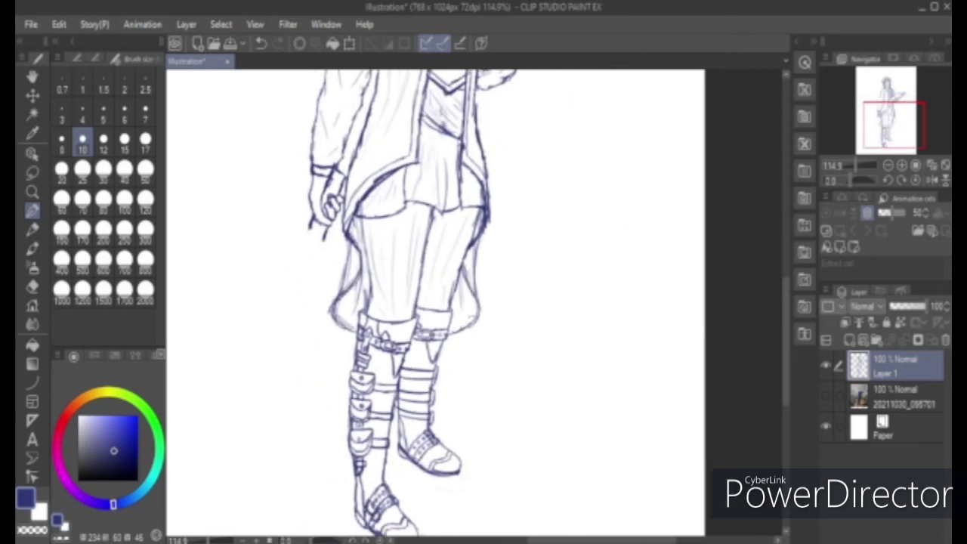
left_click(942, 168)
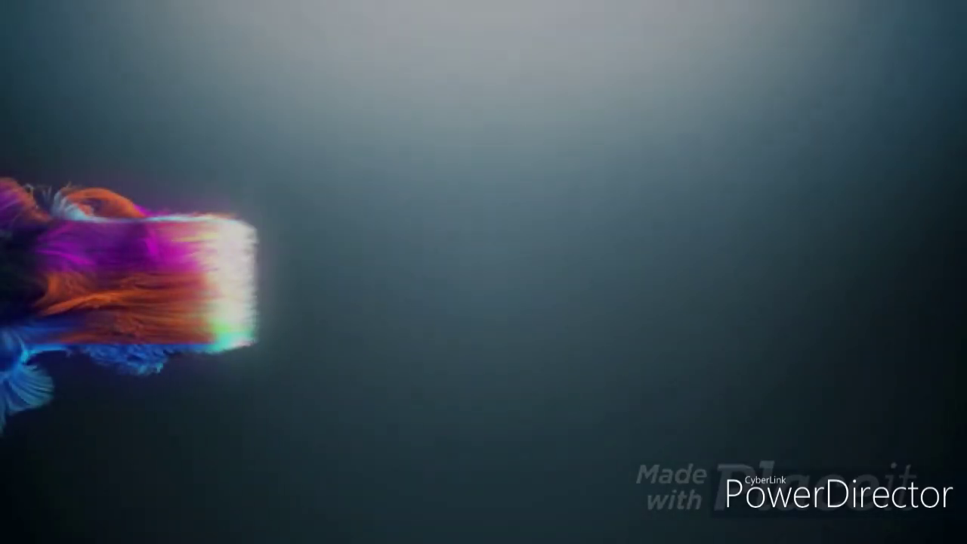